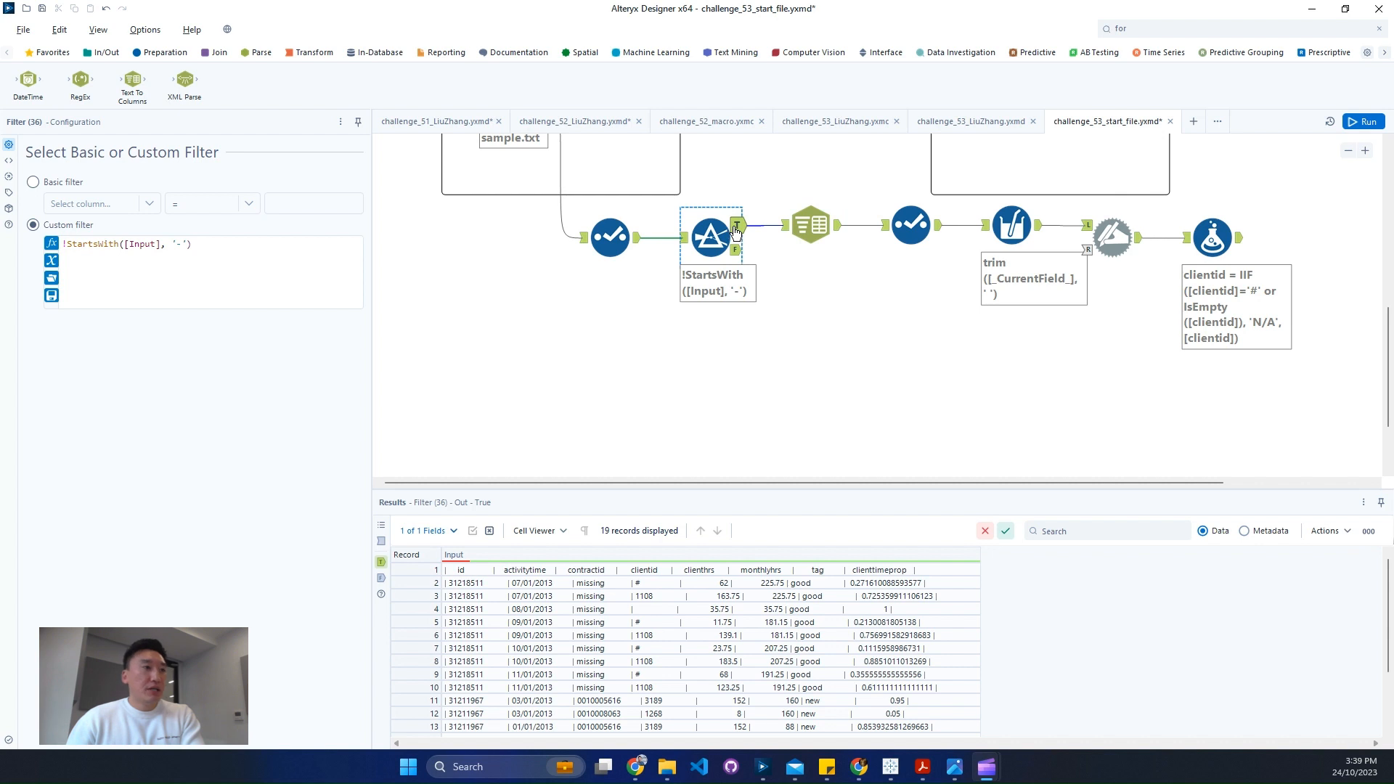
# Add a Record ID tool below the Text To Columns tool and connect the filter's True output to it.
pyautogui.click(174, 53)
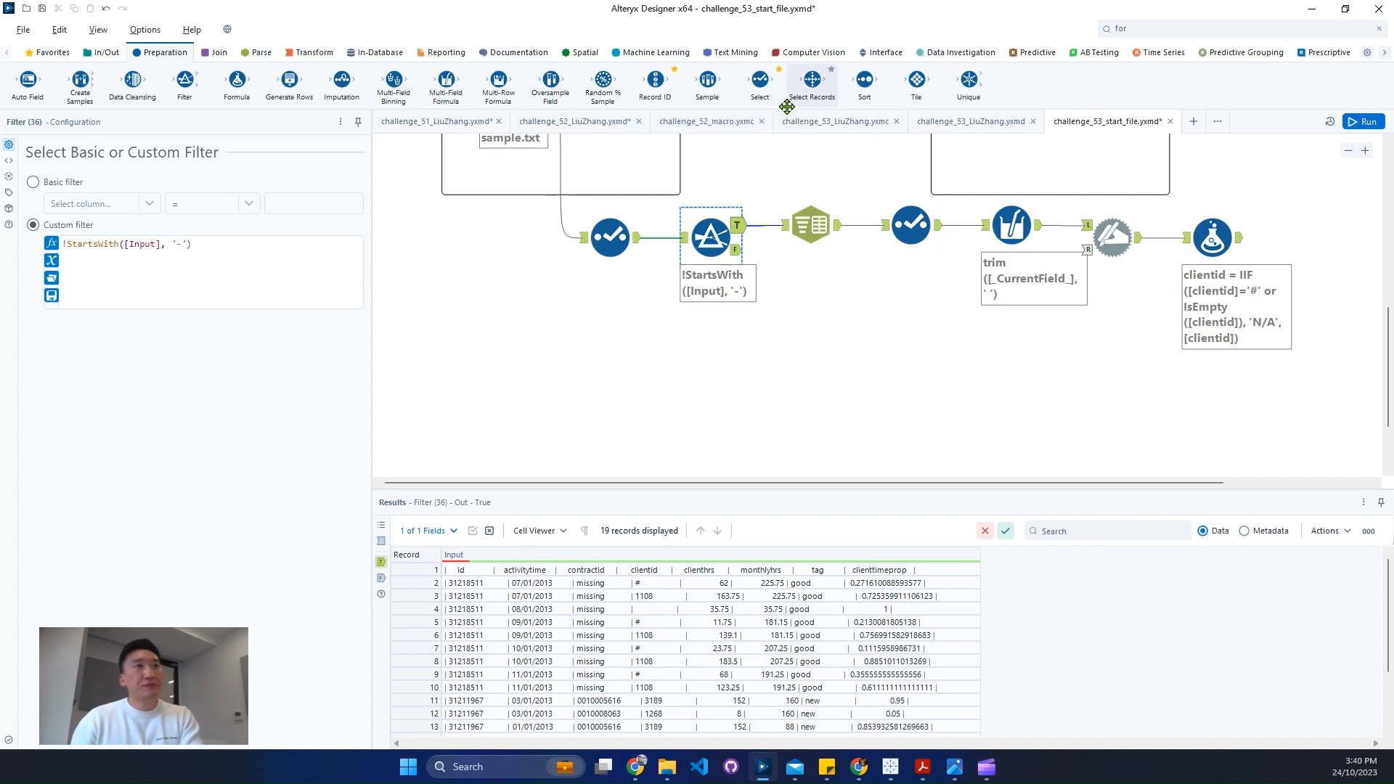
pyautogui.moveTo(656, 80); pyautogui.dragTo(836, 338)
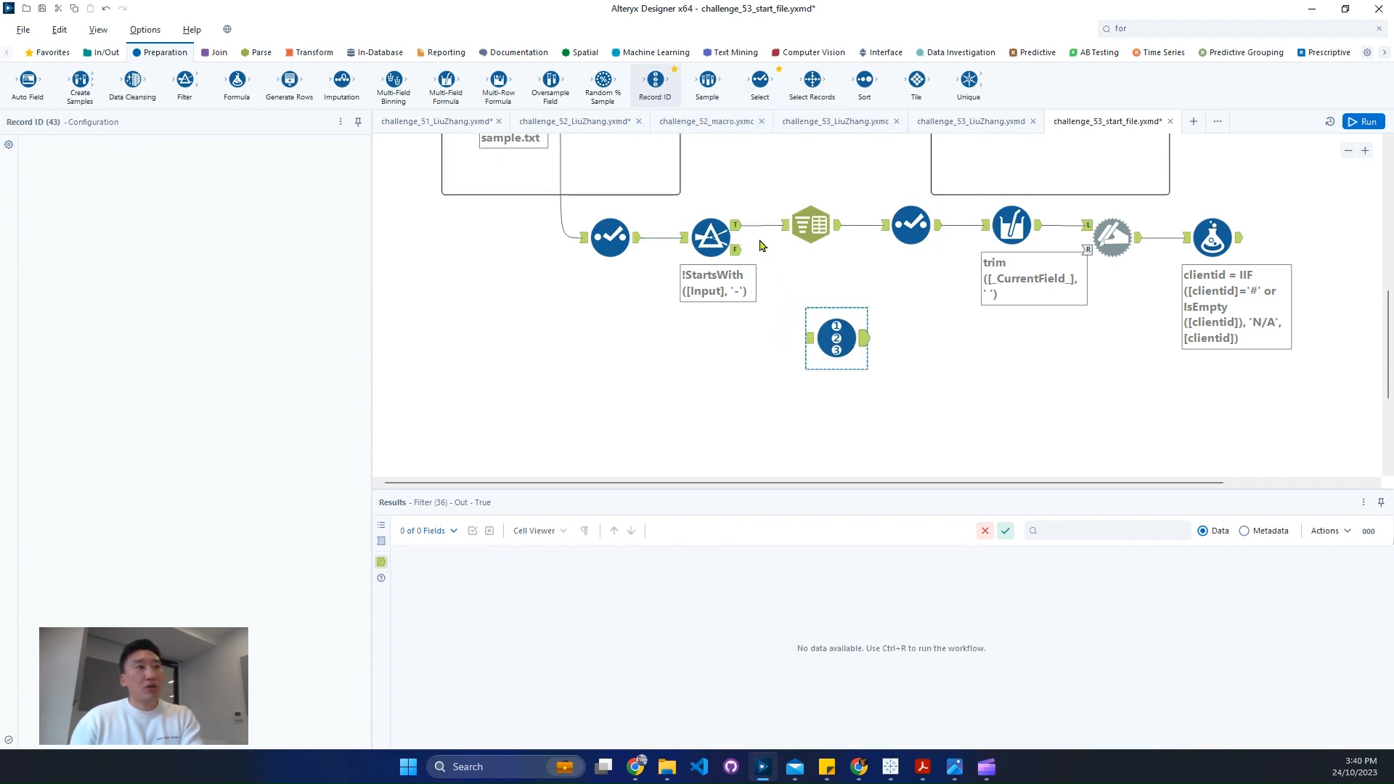
pyautogui.moveTo(737, 225); pyautogui.dragTo(809, 338)
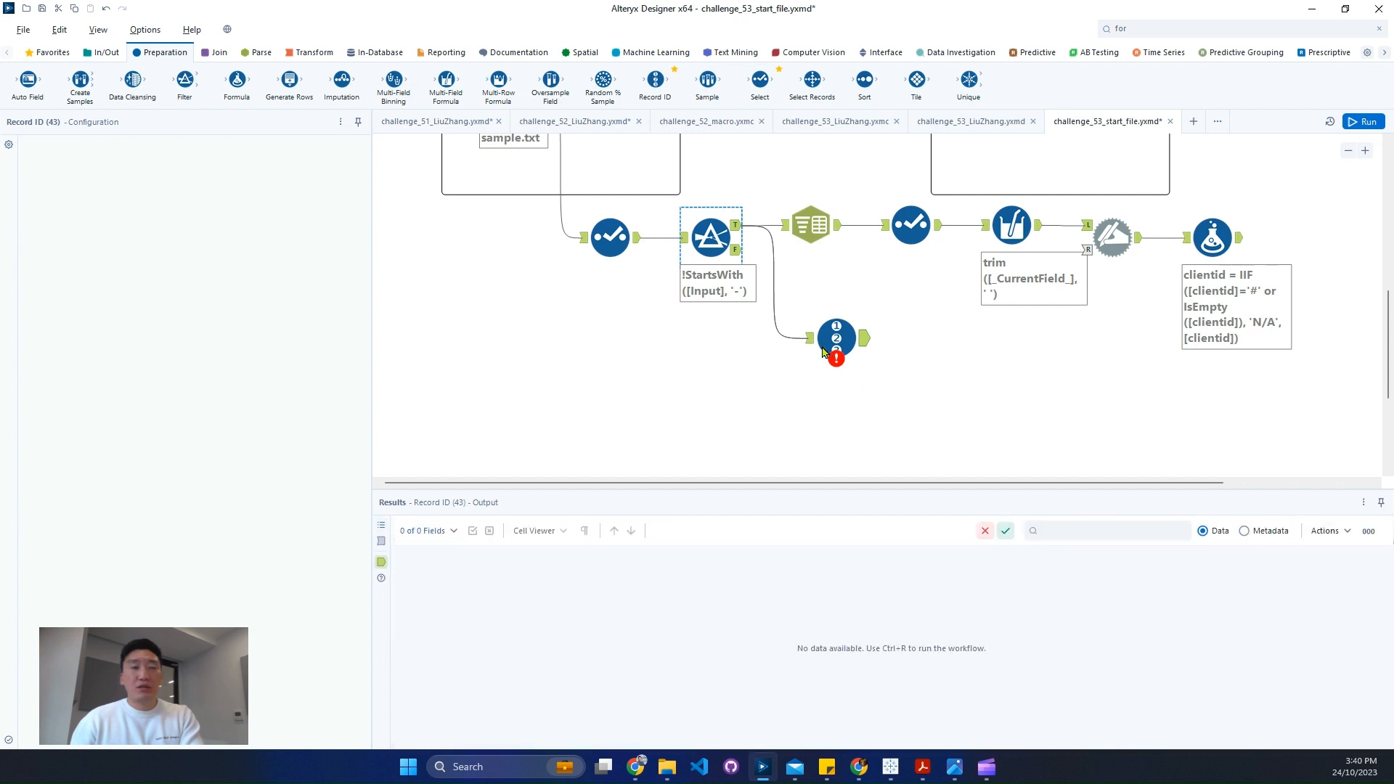
# Put the original branch, from Text To Columns to Formula, into a disabled, collapsed tool container placed to the right of the filter.
pyautogui.moveTo(1338, 262); pyautogui.dragTo(808, 233)
pyautogui.rightClick(808, 233)
pyautogui.click(887, 336)
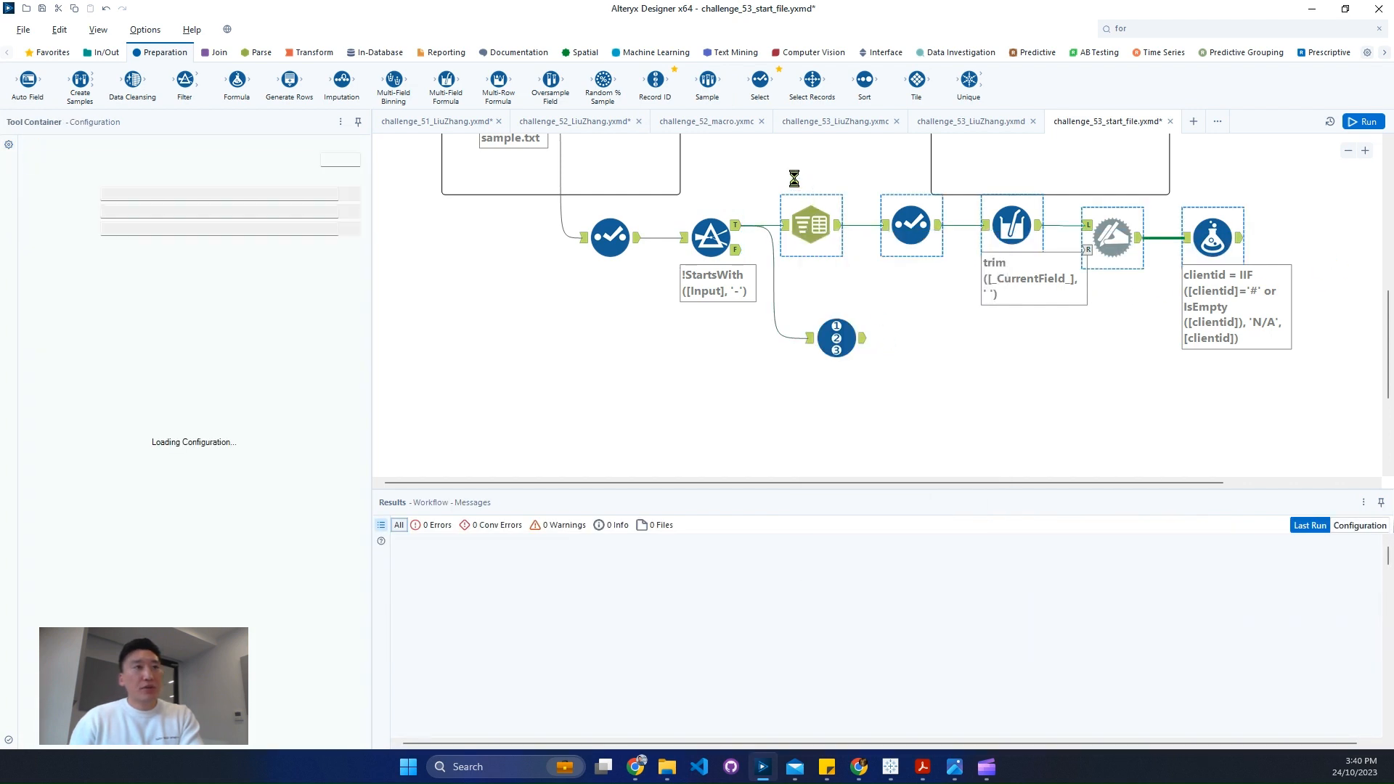
pyautogui.click(770, 156)
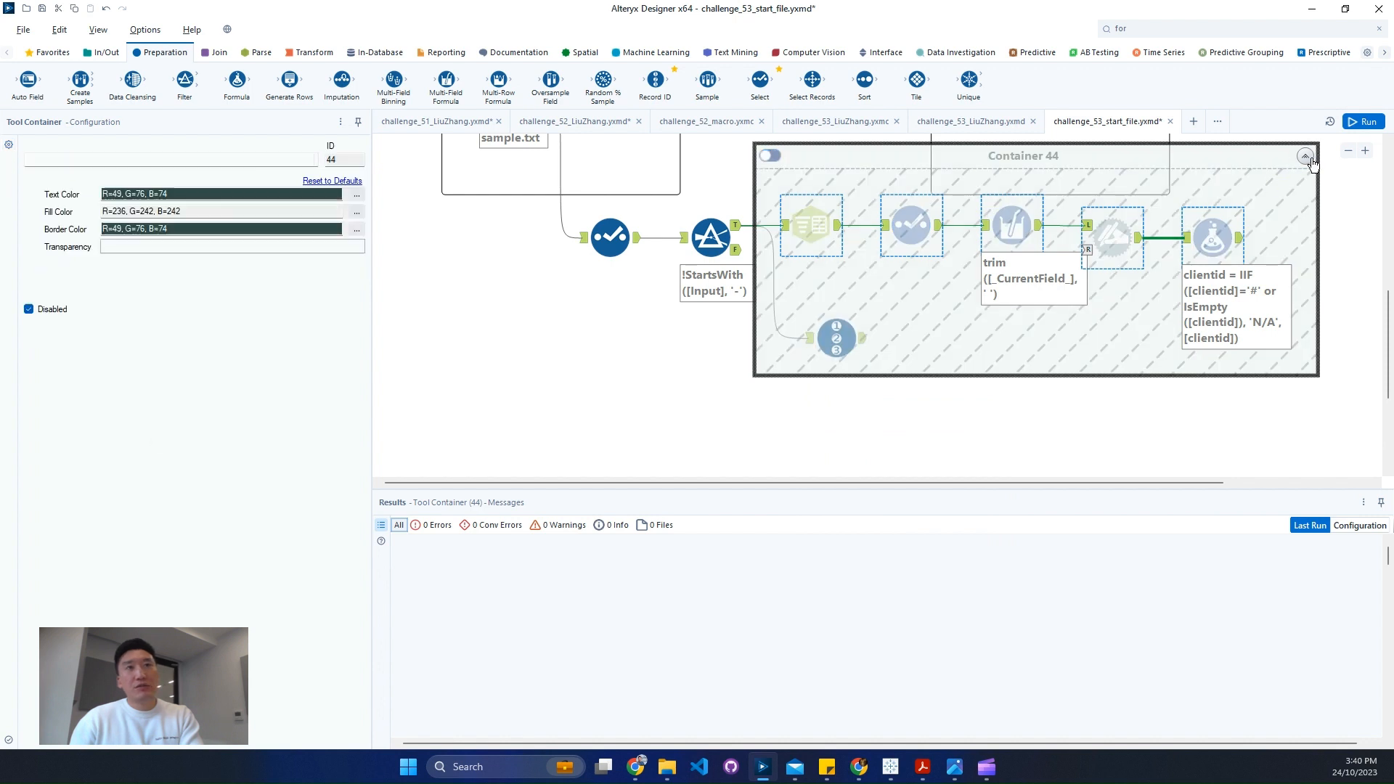
pyautogui.click(871, 209)
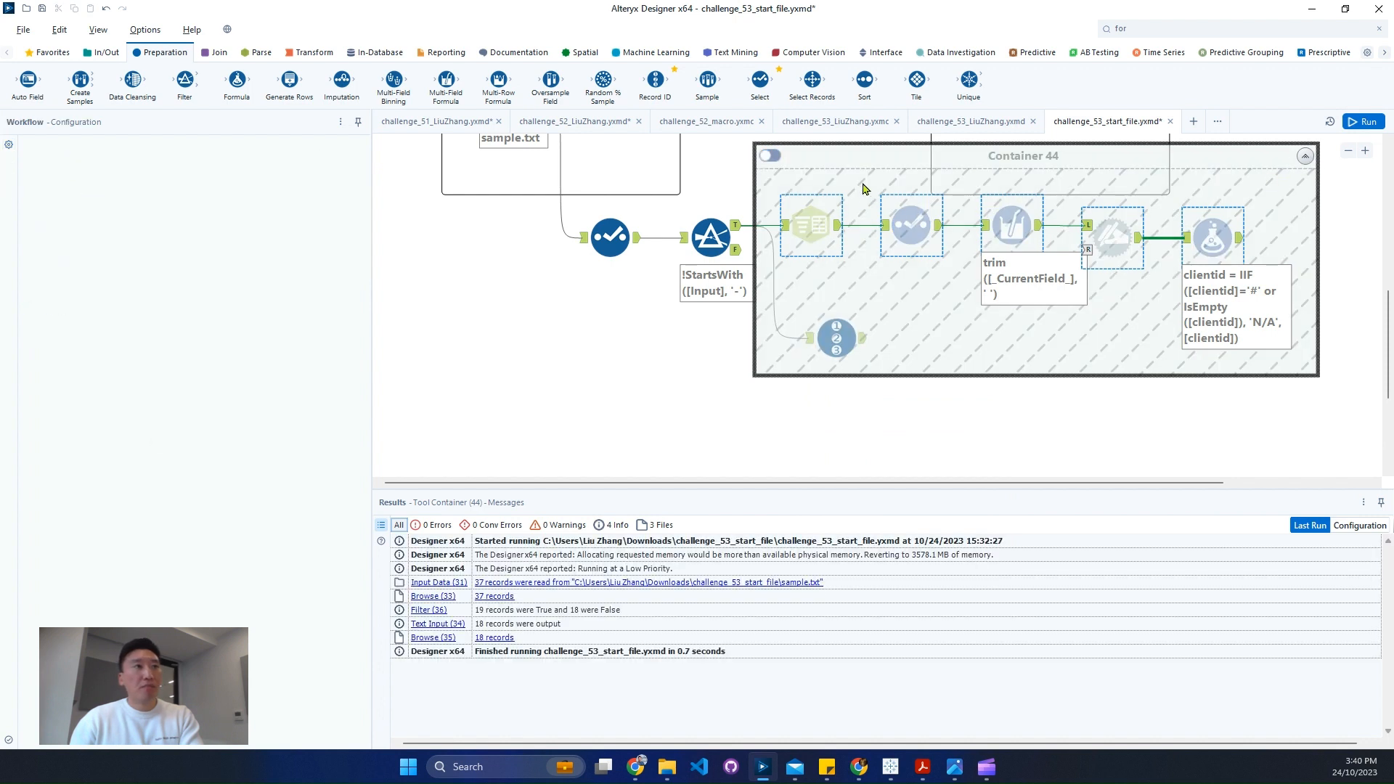
pyautogui.moveTo(805, 159); pyautogui.dragTo(894, 224)
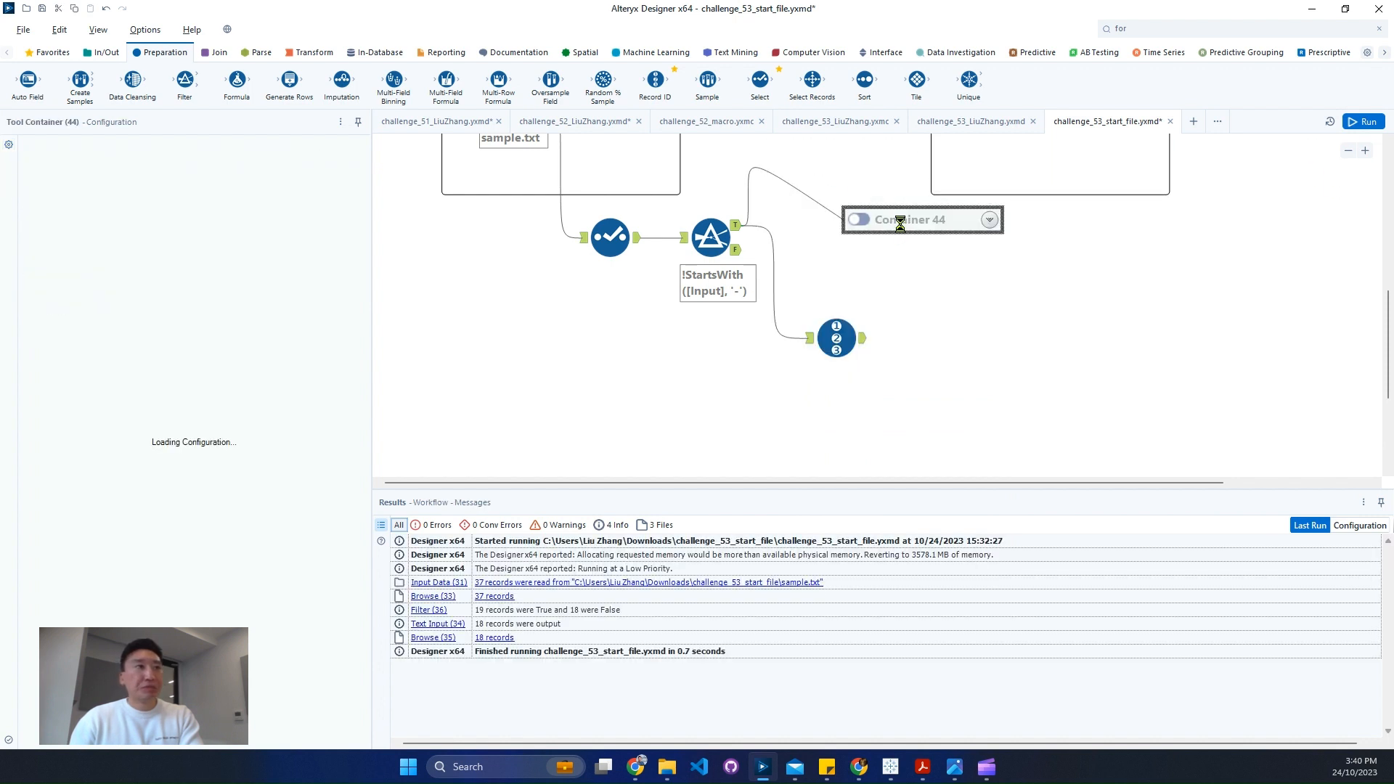
# Run the workflow and examine the header row in the Record ID output with the Input column widened.
pyautogui.hotkey('ctrl', 'r')
pyautogui.click(904, 273)
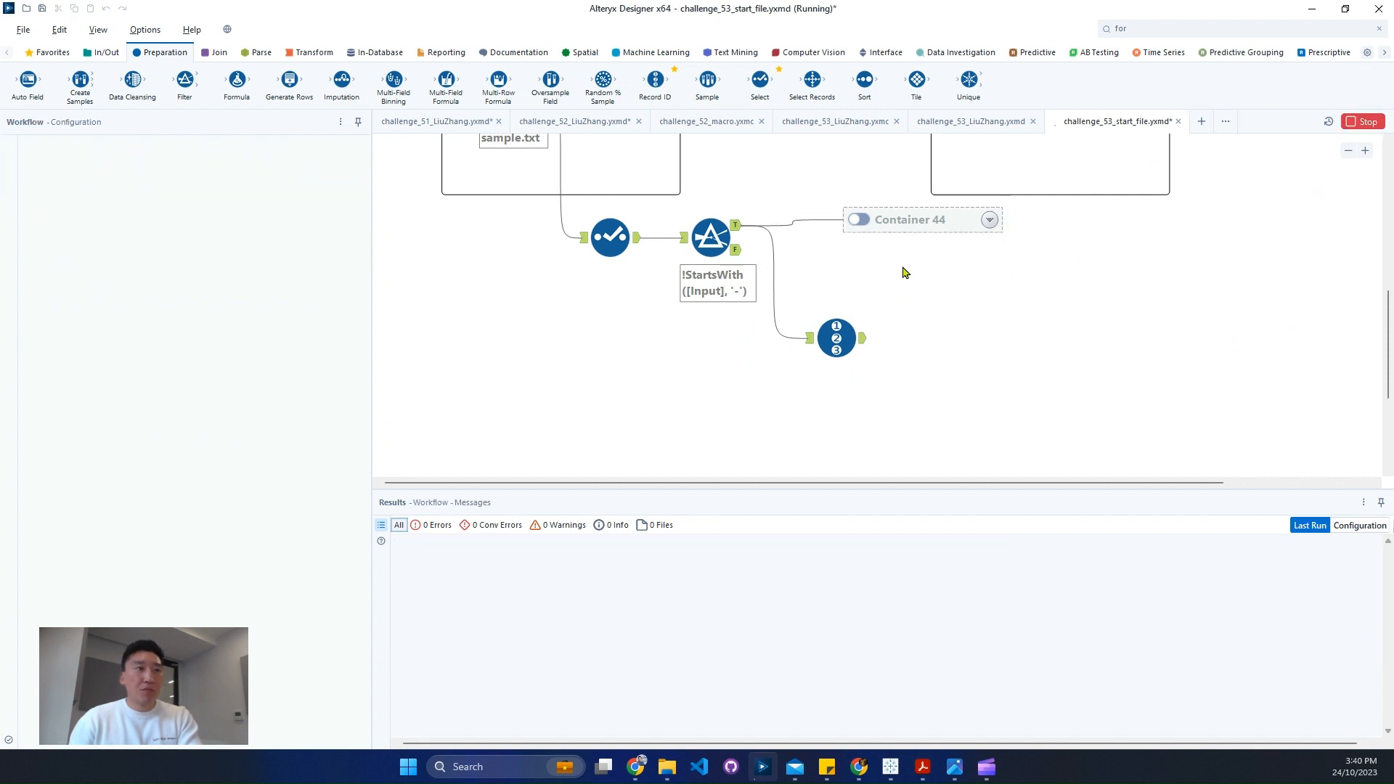
pyautogui.click(864, 345)
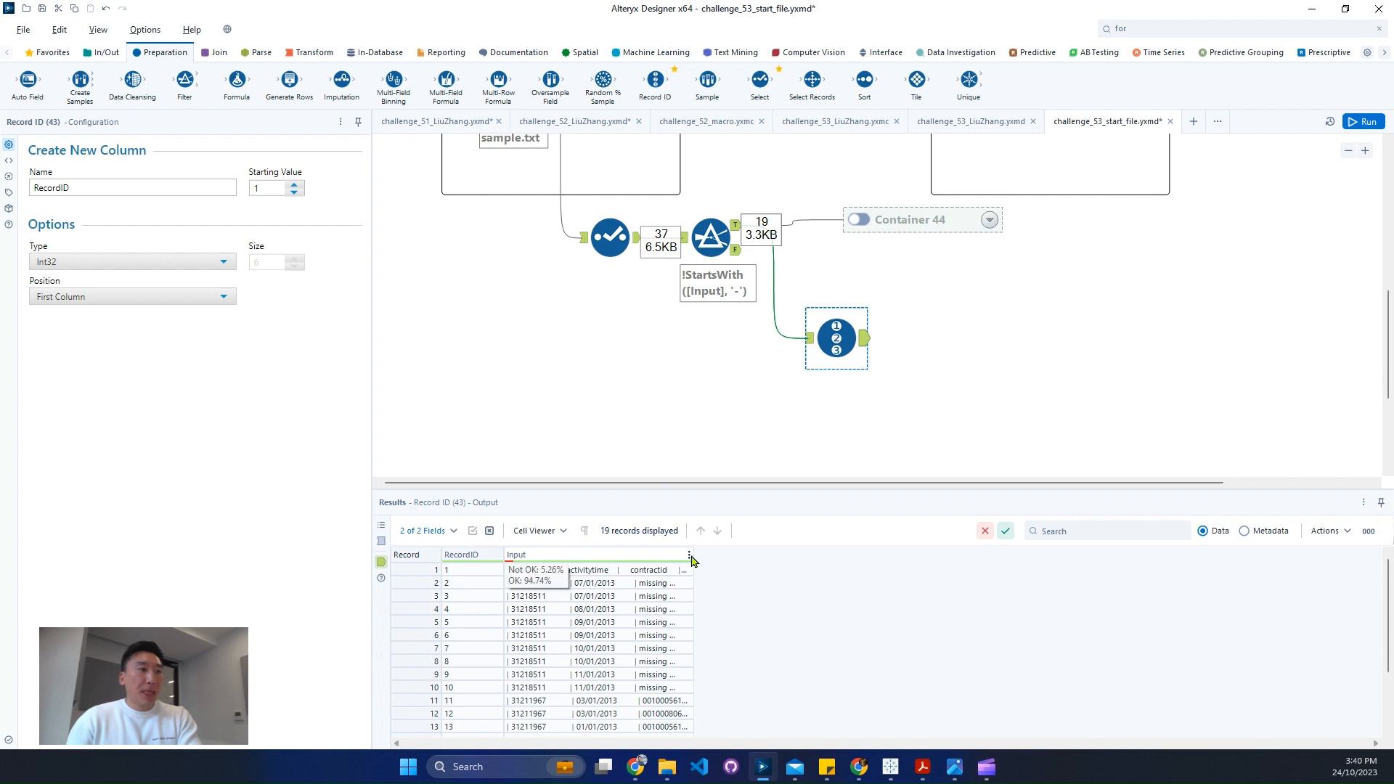
pyautogui.moveTo(691, 561); pyautogui.dragTo(1107, 573)
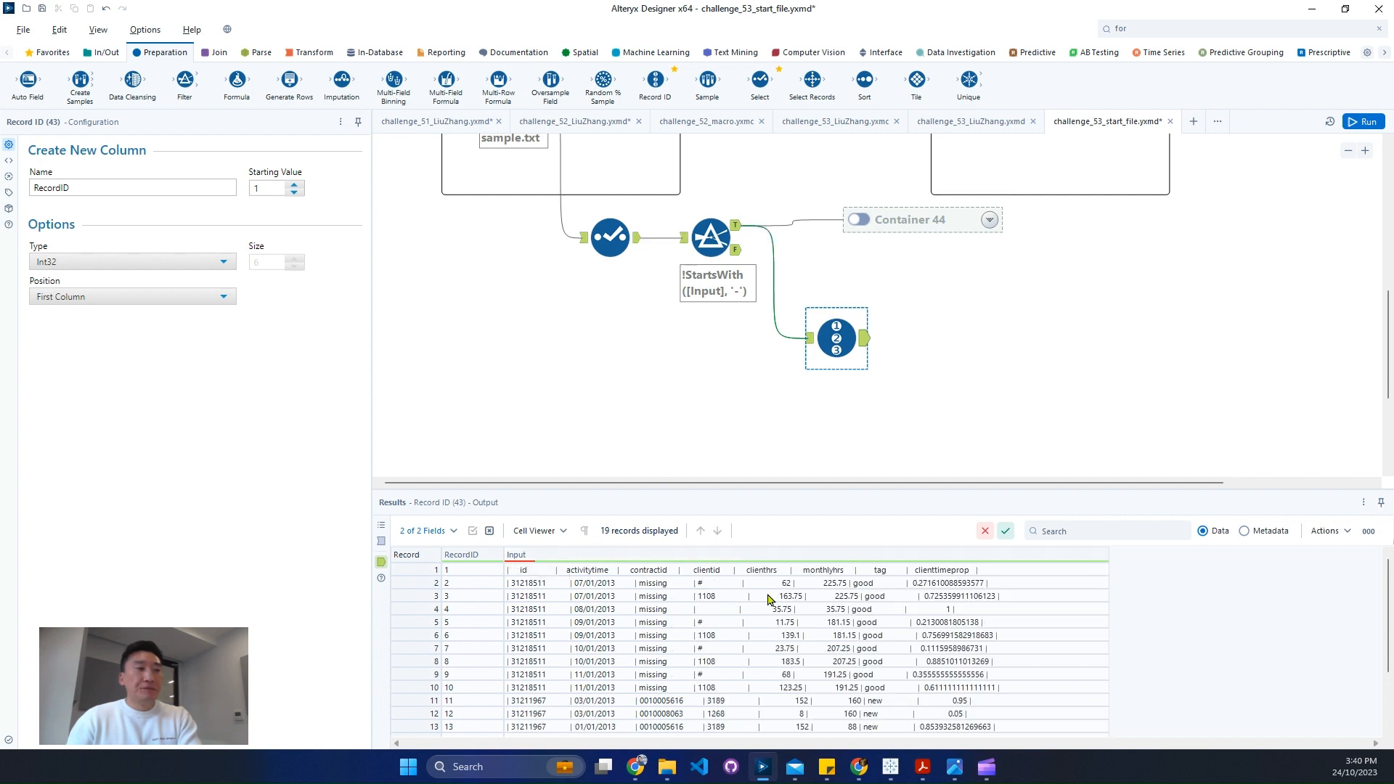
pyautogui.click(553, 572)
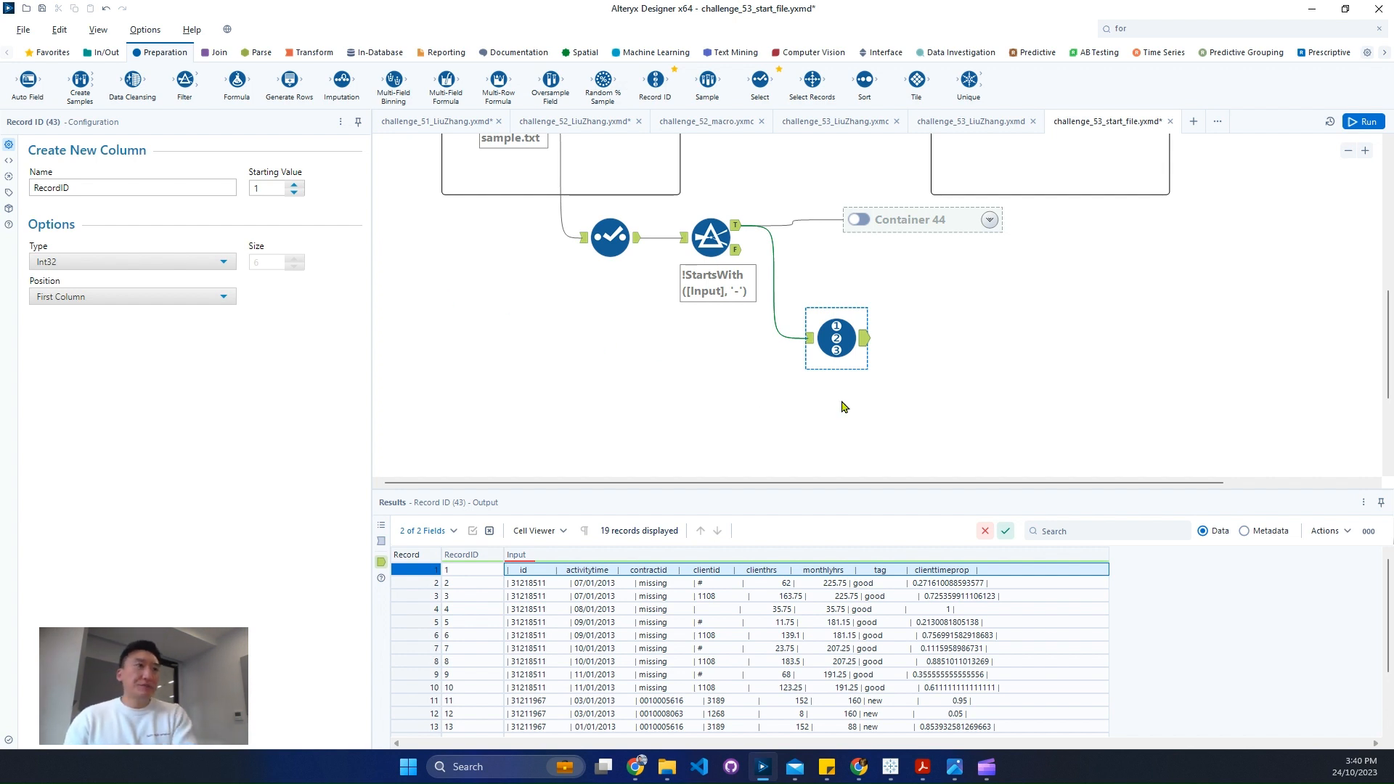
pyautogui.click(271, 54)
pyautogui.moveTo(80, 79); pyautogui.dragTo(974, 339)
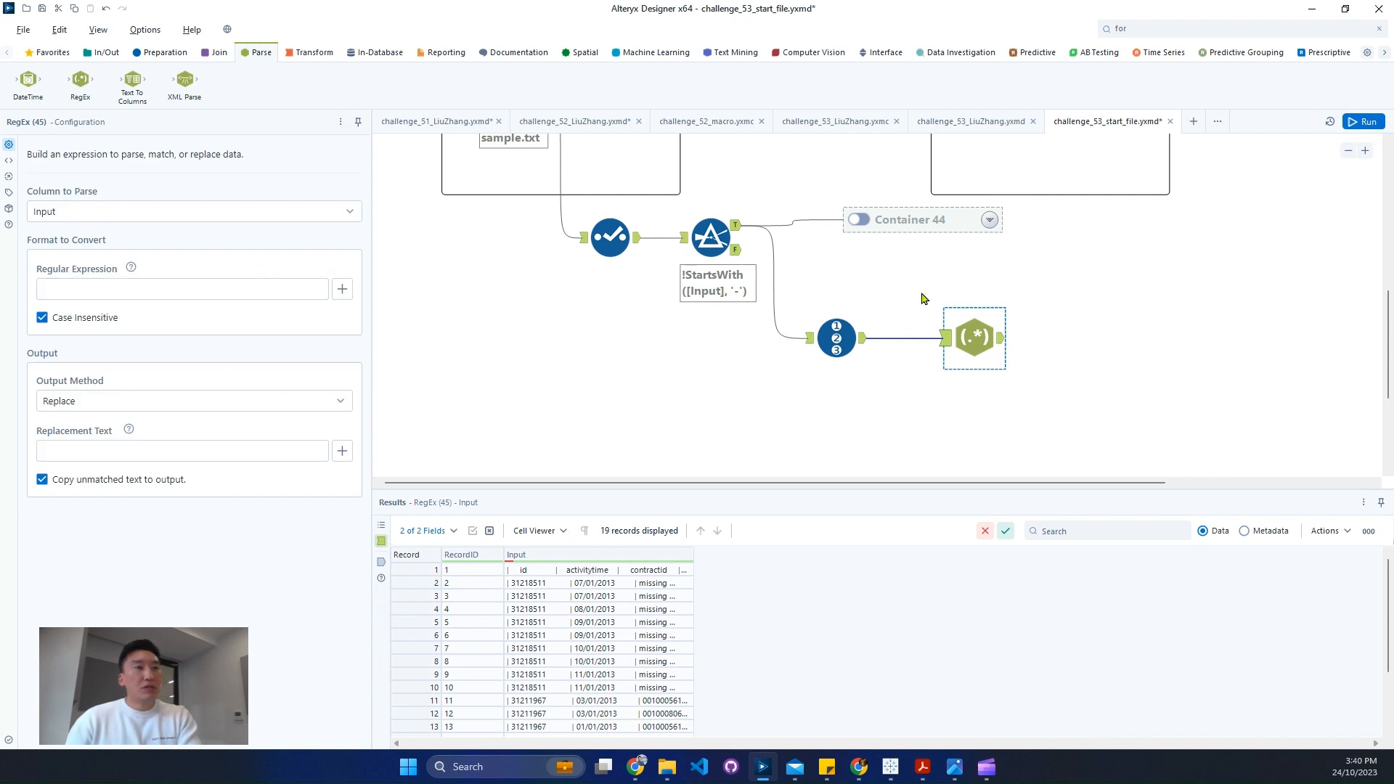
pyautogui.hotkey('ctrl', 'r')
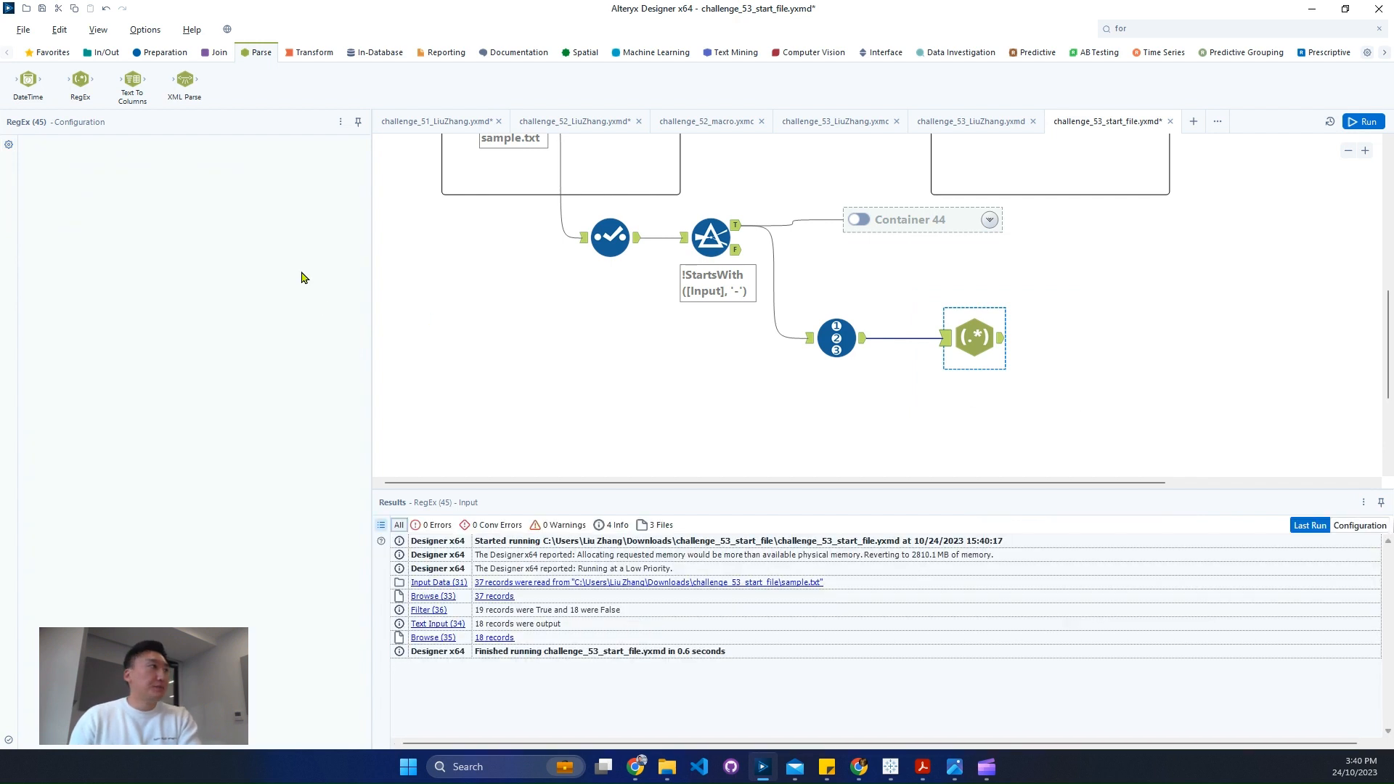
# Add a Text To Columns tool after the Record ID tool and set it to split to rows on the | delimiter.
pyautogui.moveTo(142, 97); pyautogui.dragTo(978, 339)
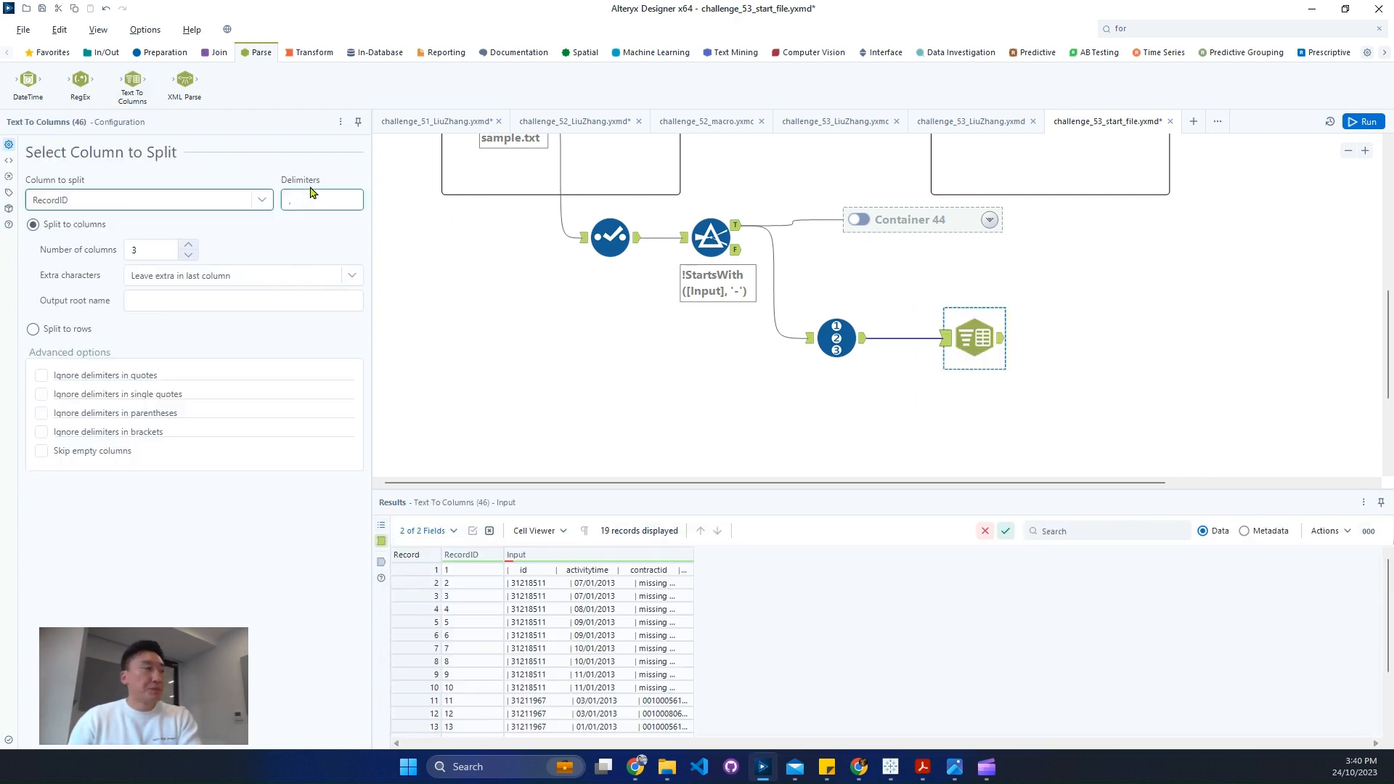
pyautogui.click(345, 196)
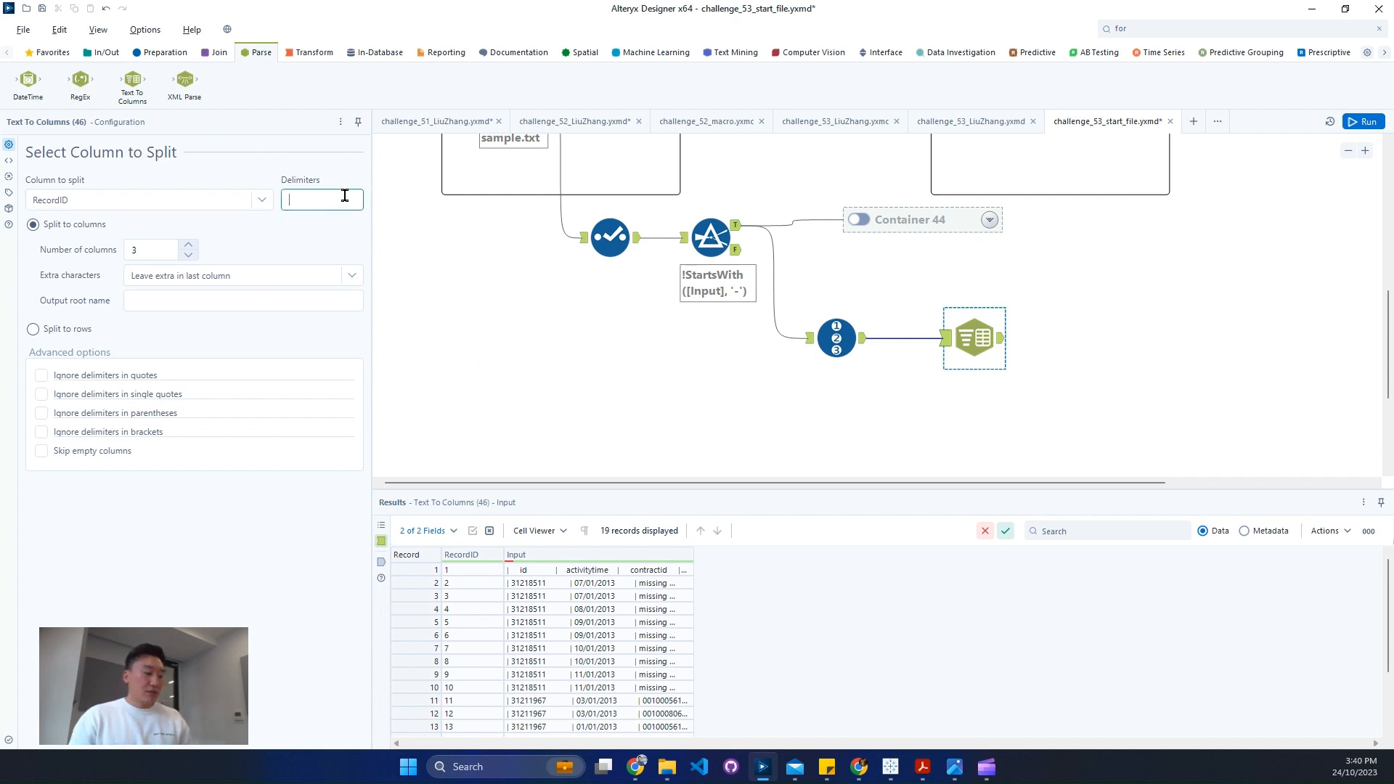
pyautogui.write('|')
pyautogui.click(32, 328)
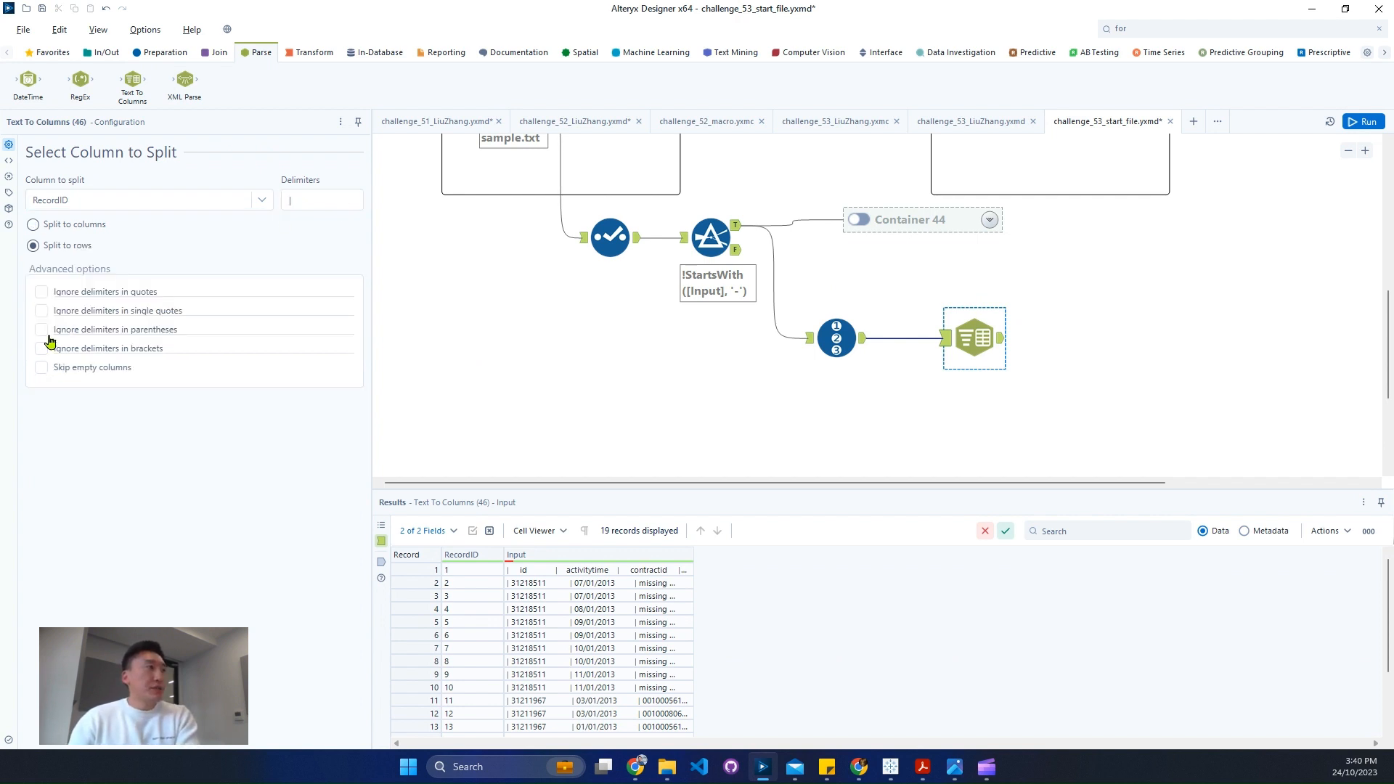
# Run the workflow, change the Text To Columns column to split to Input, and run it again.
pyautogui.click(1355, 124)
pyautogui.click(1044, 392)
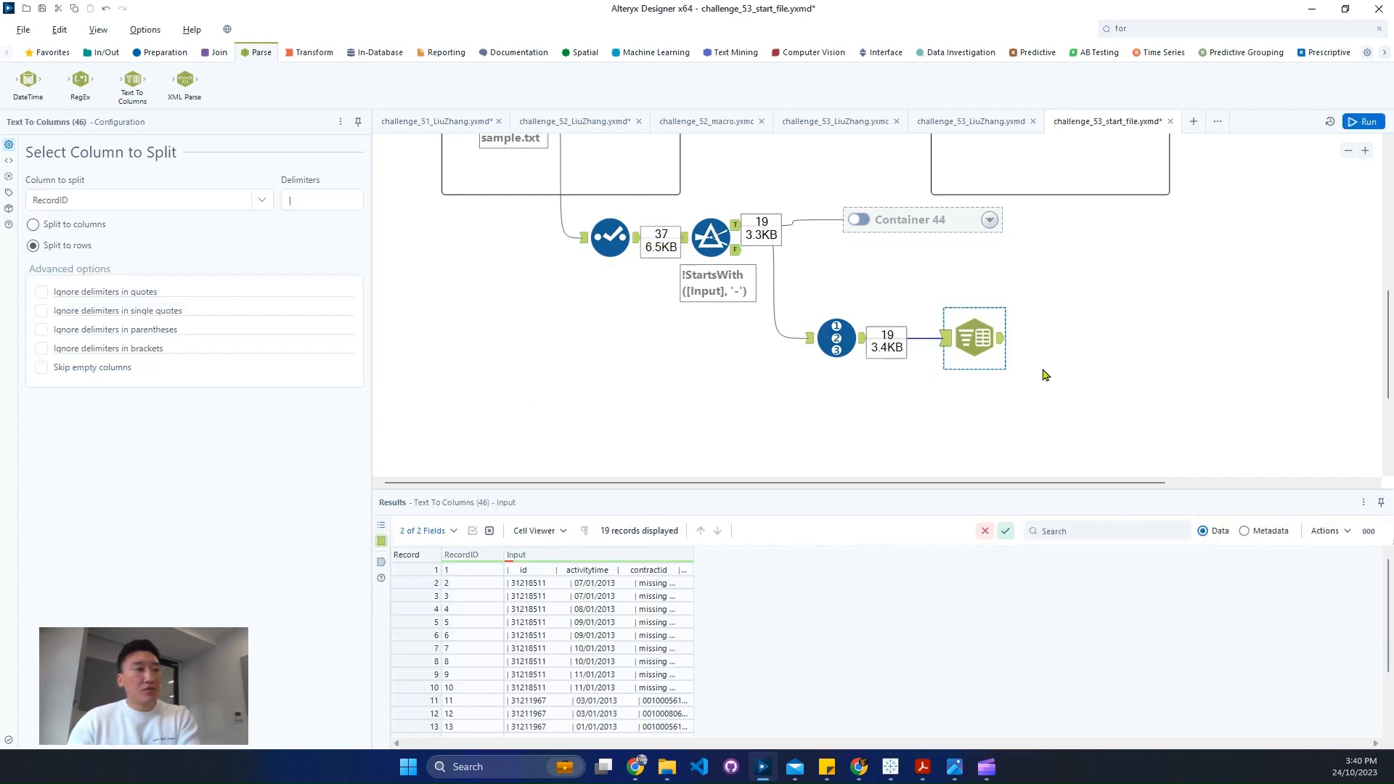
pyautogui.click(1002, 338)
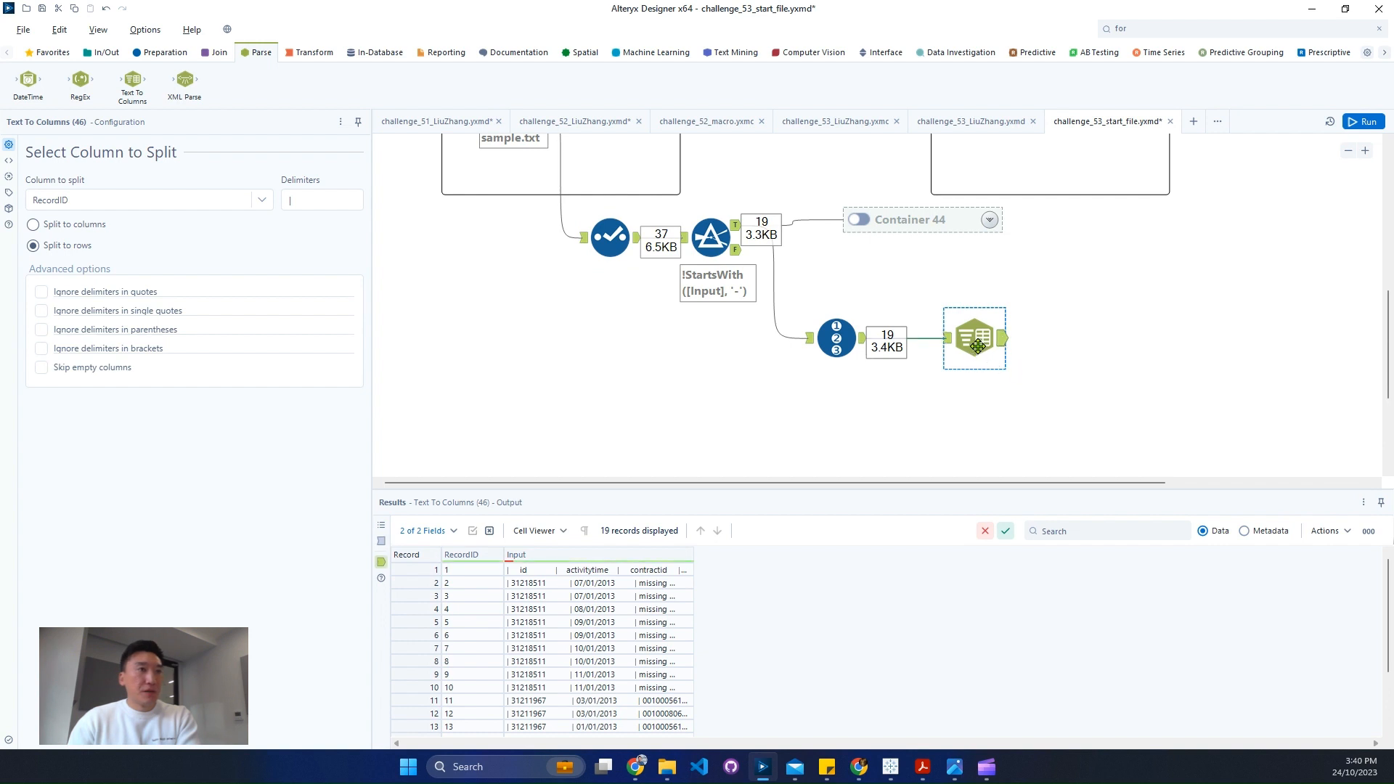
pyautogui.click(109, 200)
pyautogui.click(102, 232)
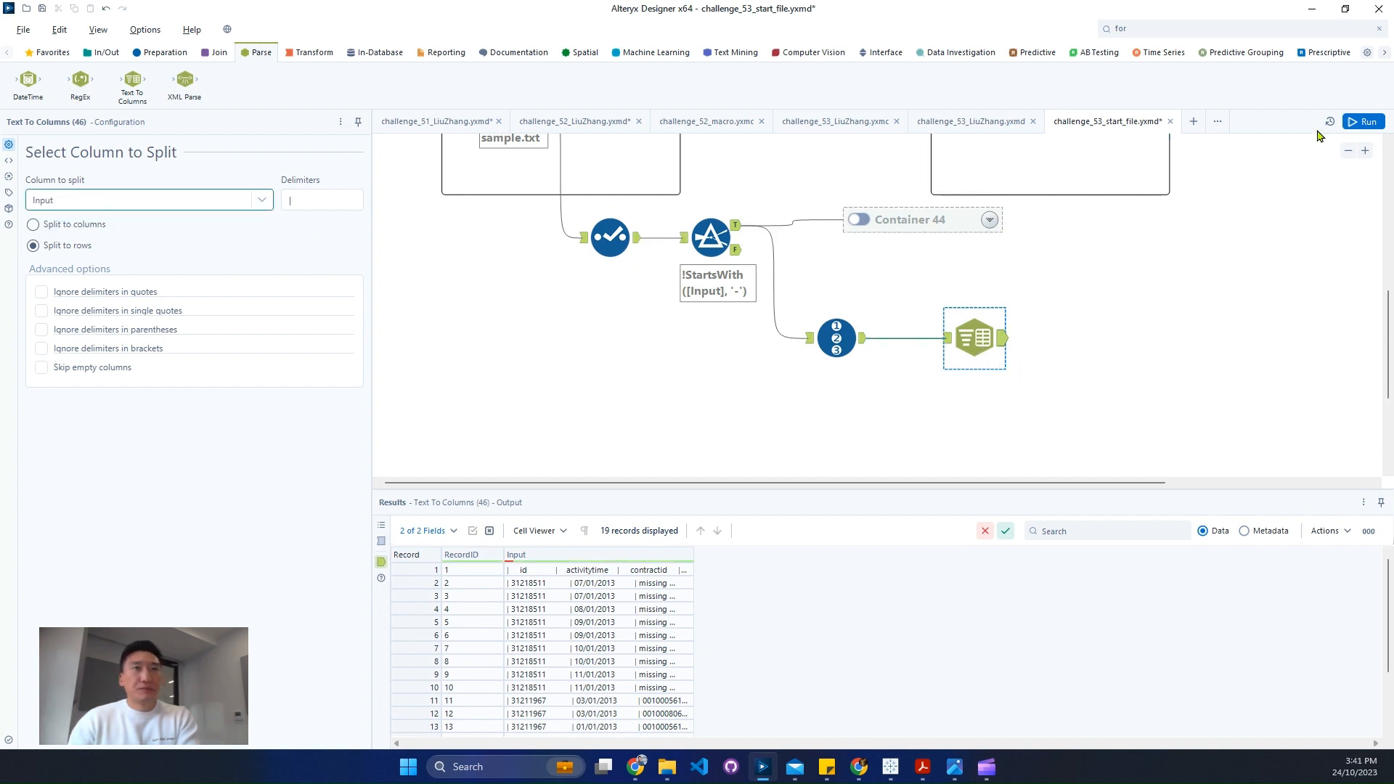
pyautogui.click(1362, 121)
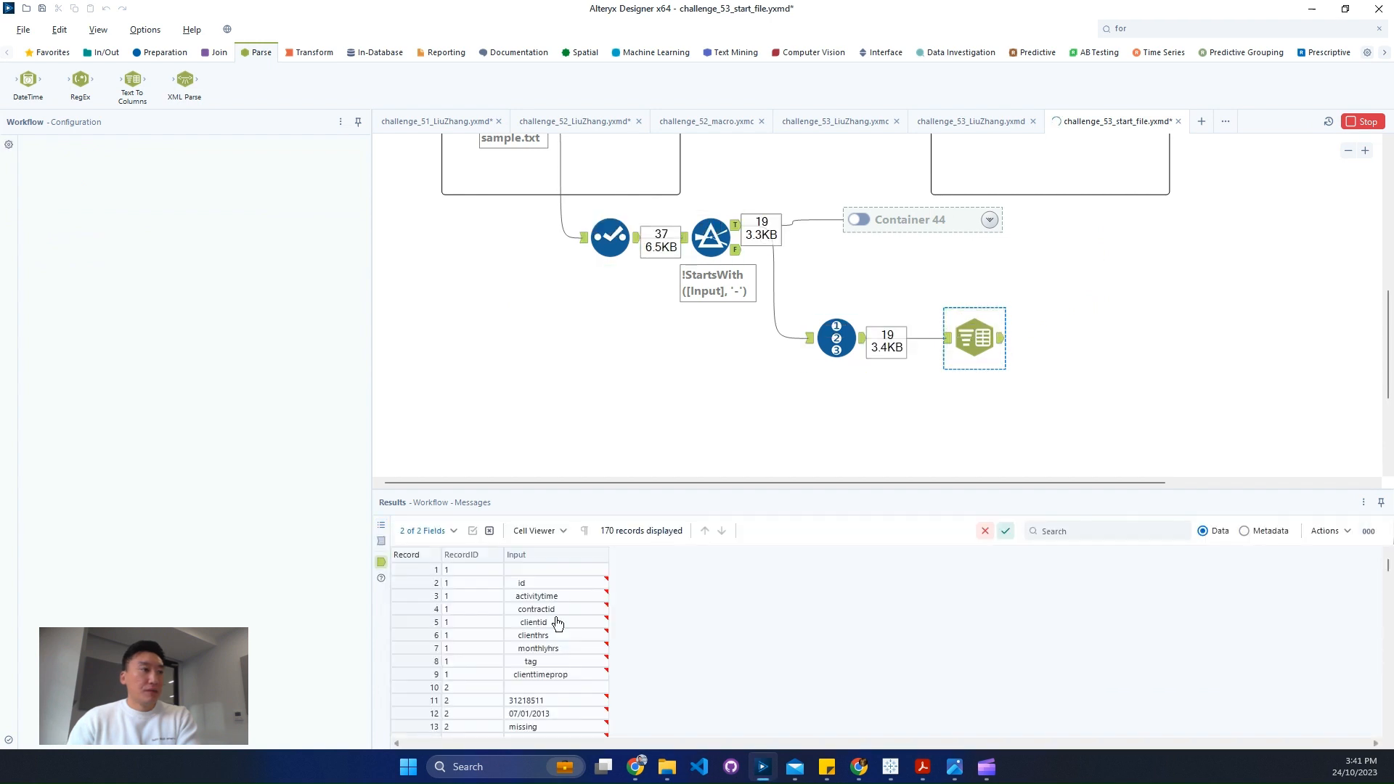
# Examine how the Text To Columns output breaks each RecordID into rows, comparing it with the tool's input.
pyautogui.scroll(-7, 570, 628)
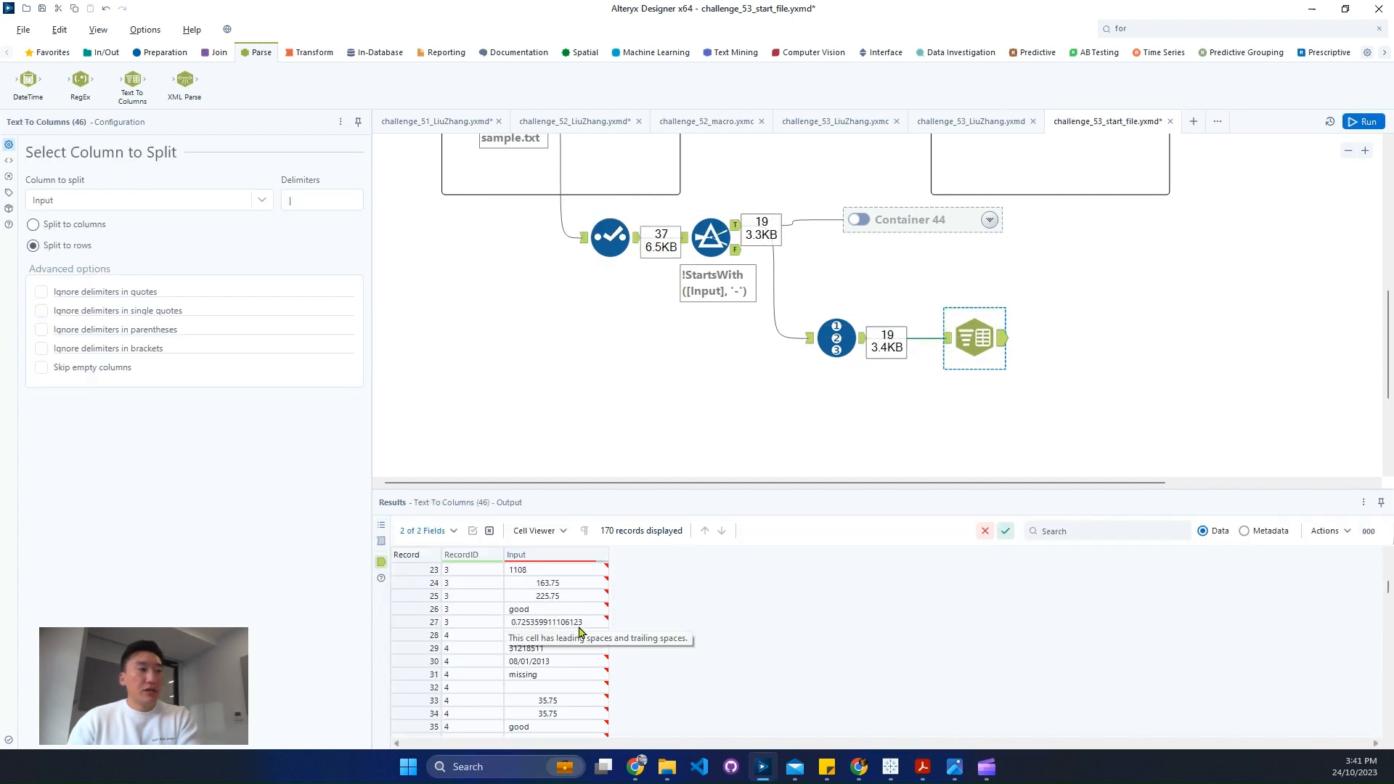
pyautogui.scroll(7, 579, 631)
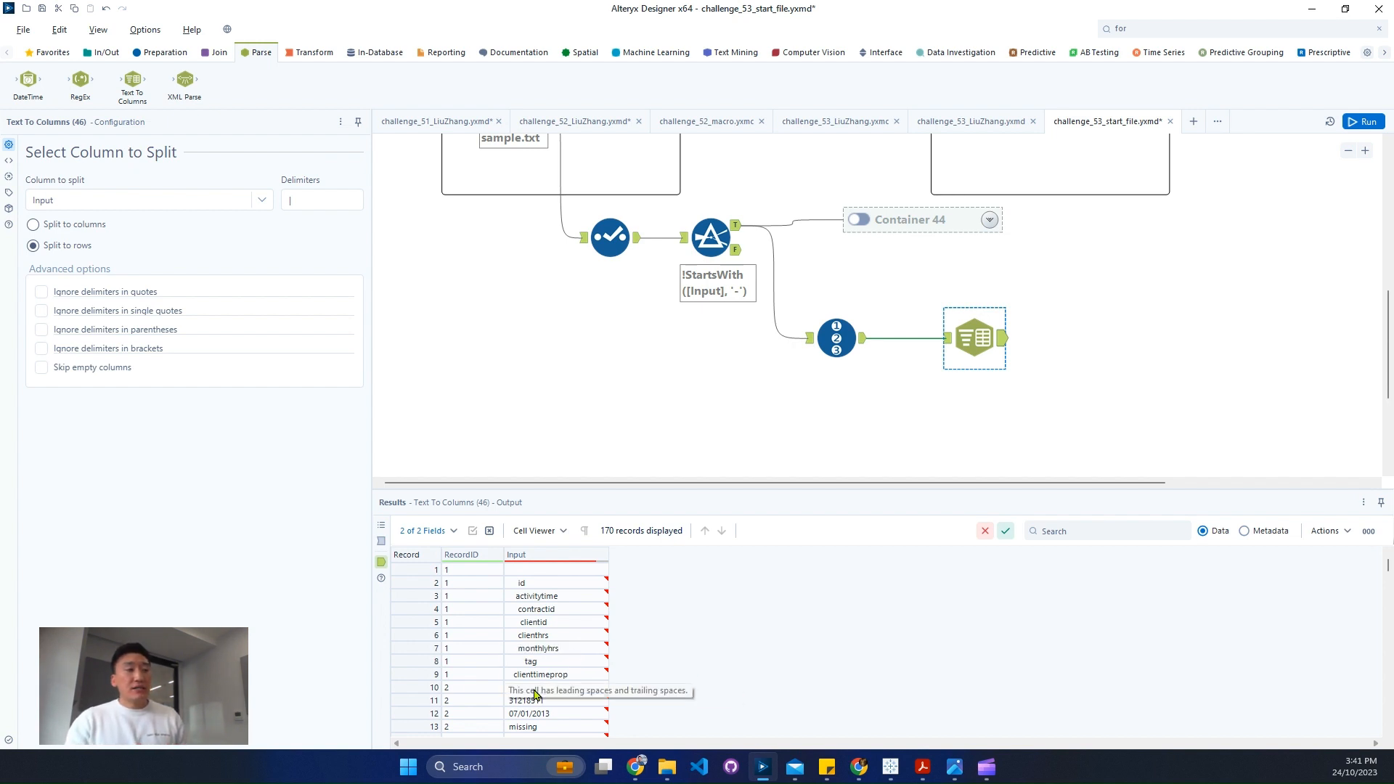
pyautogui.scroll(-4, 567, 678)
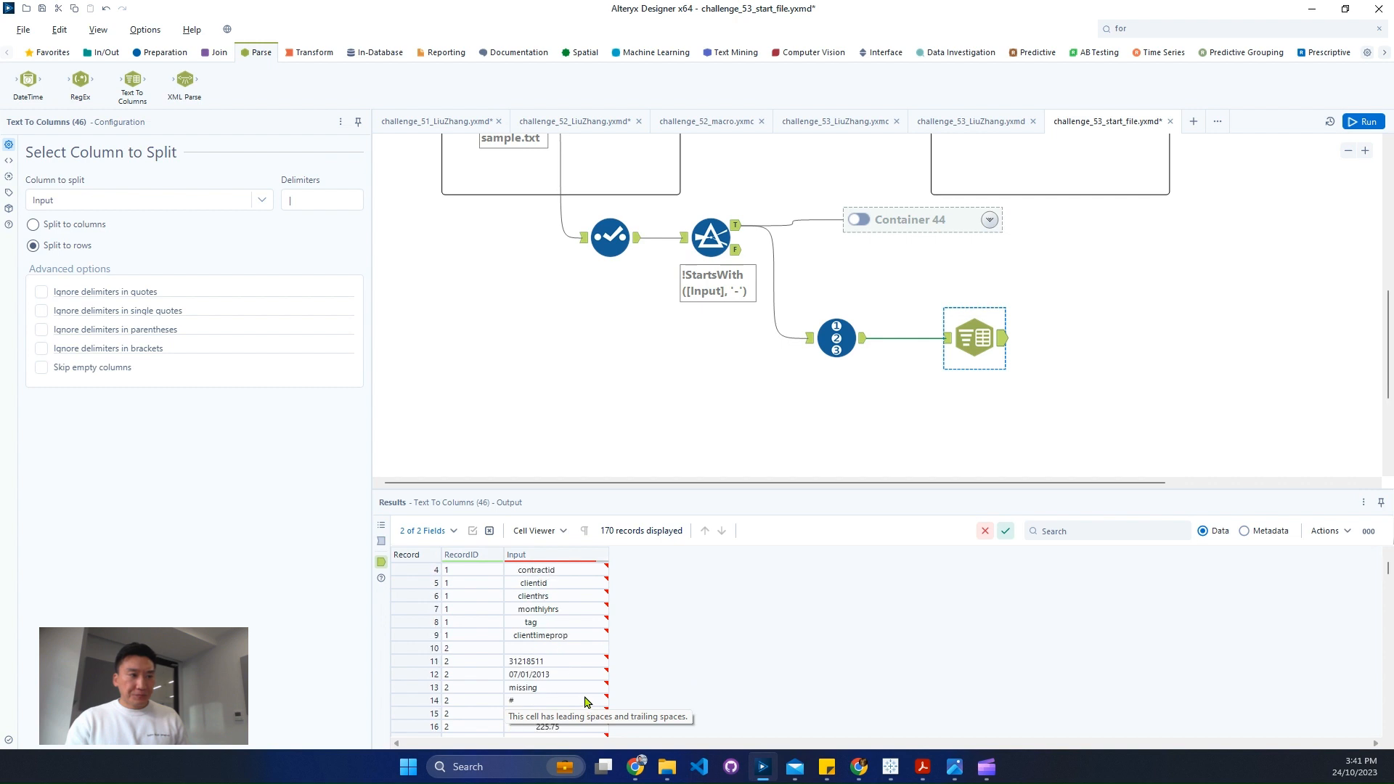
pyautogui.click(566, 648)
pyautogui.scroll(-2, 565, 683)
pyautogui.scroll(-20, 565, 686)
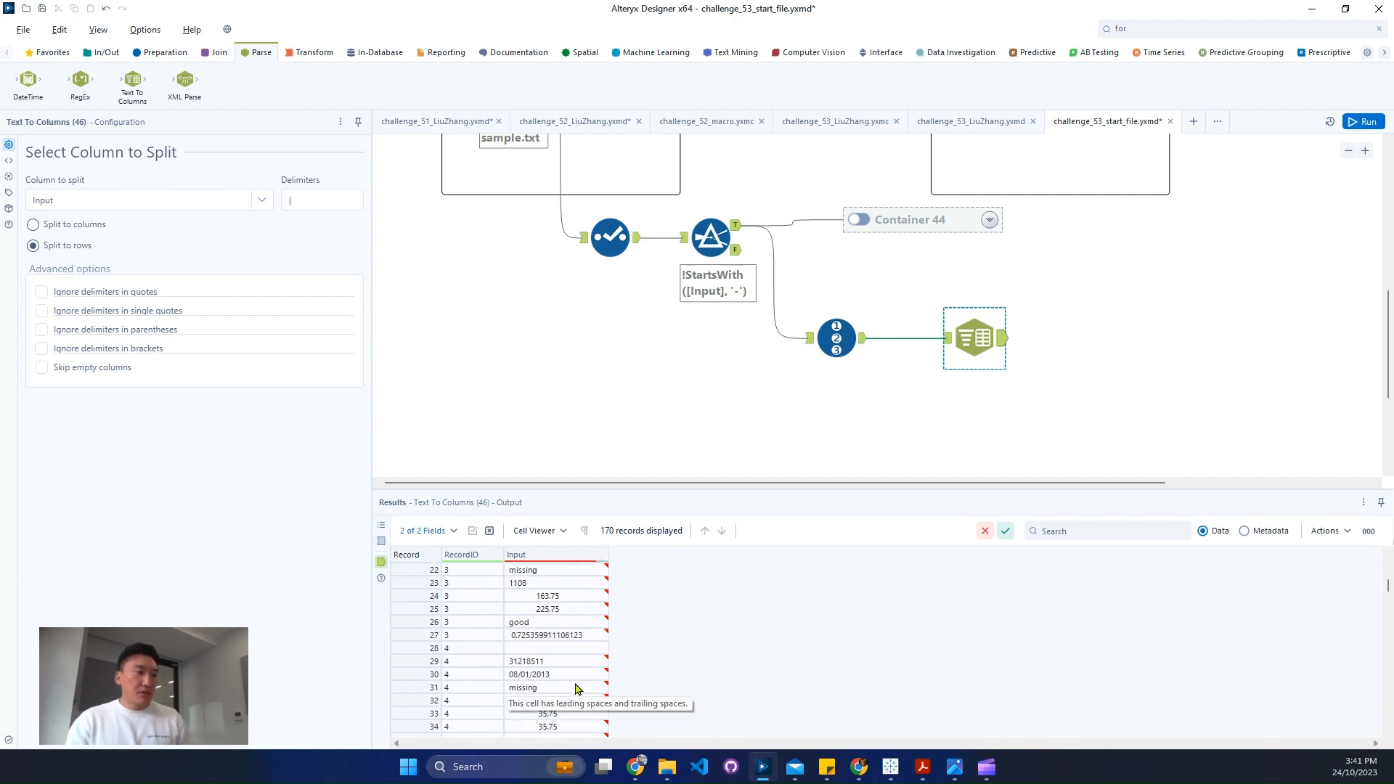
pyautogui.scroll(-20, 594, 677)
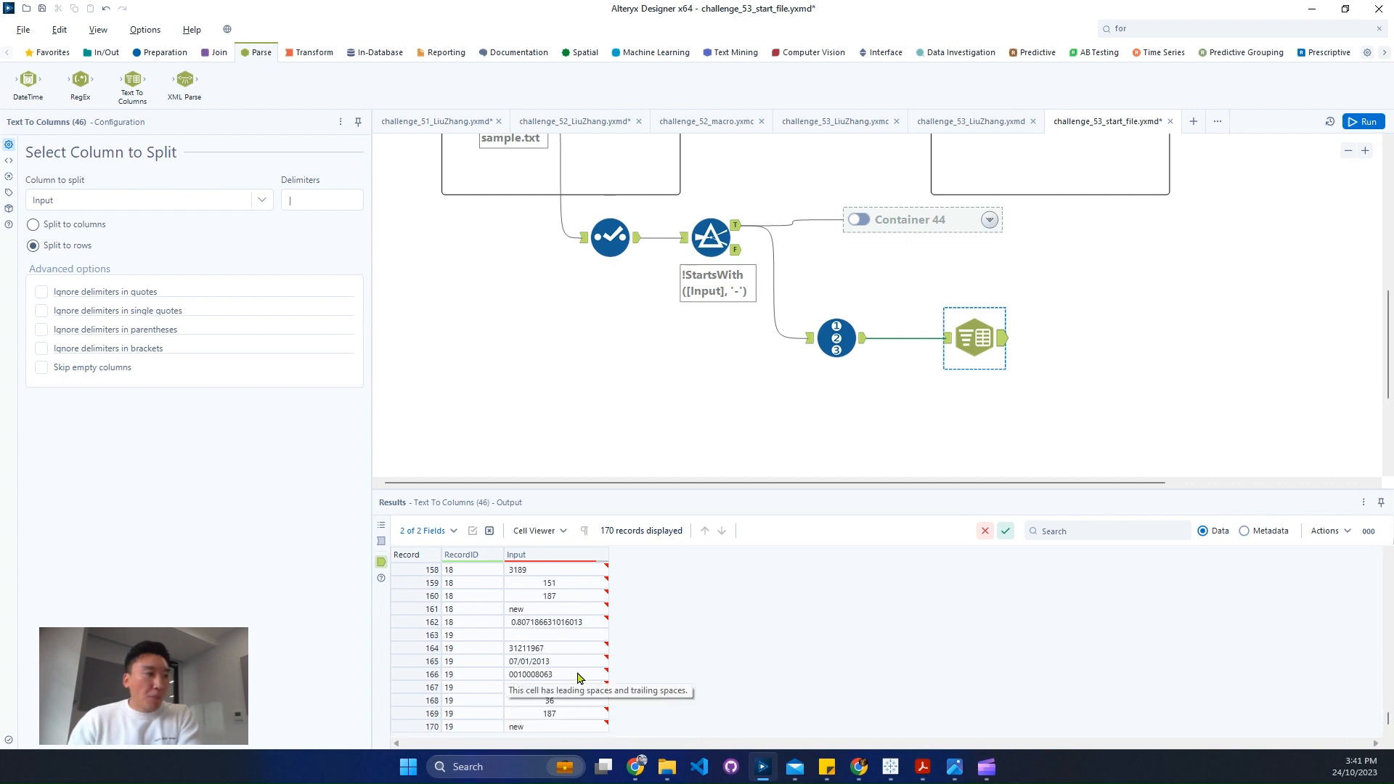
pyautogui.scroll(2, 562, 654)
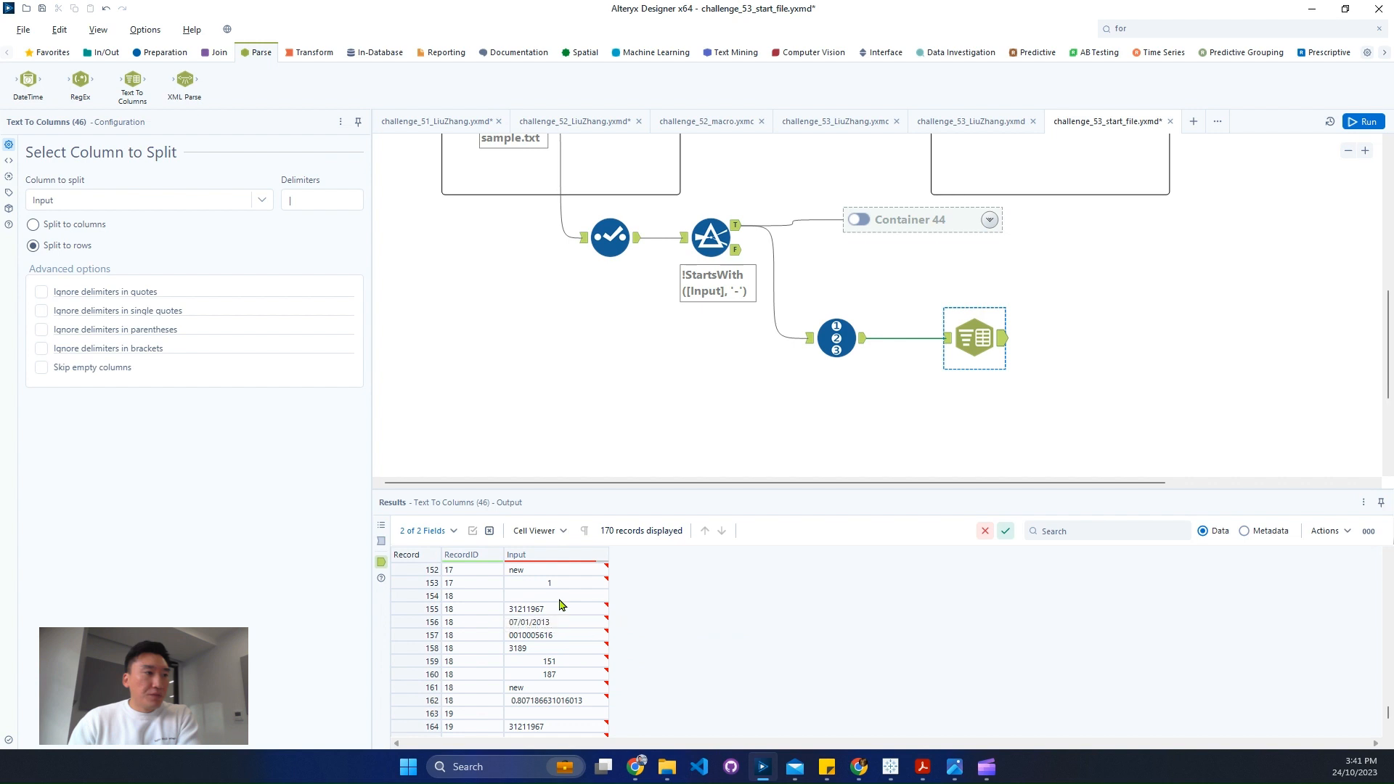
pyautogui.click(946, 338)
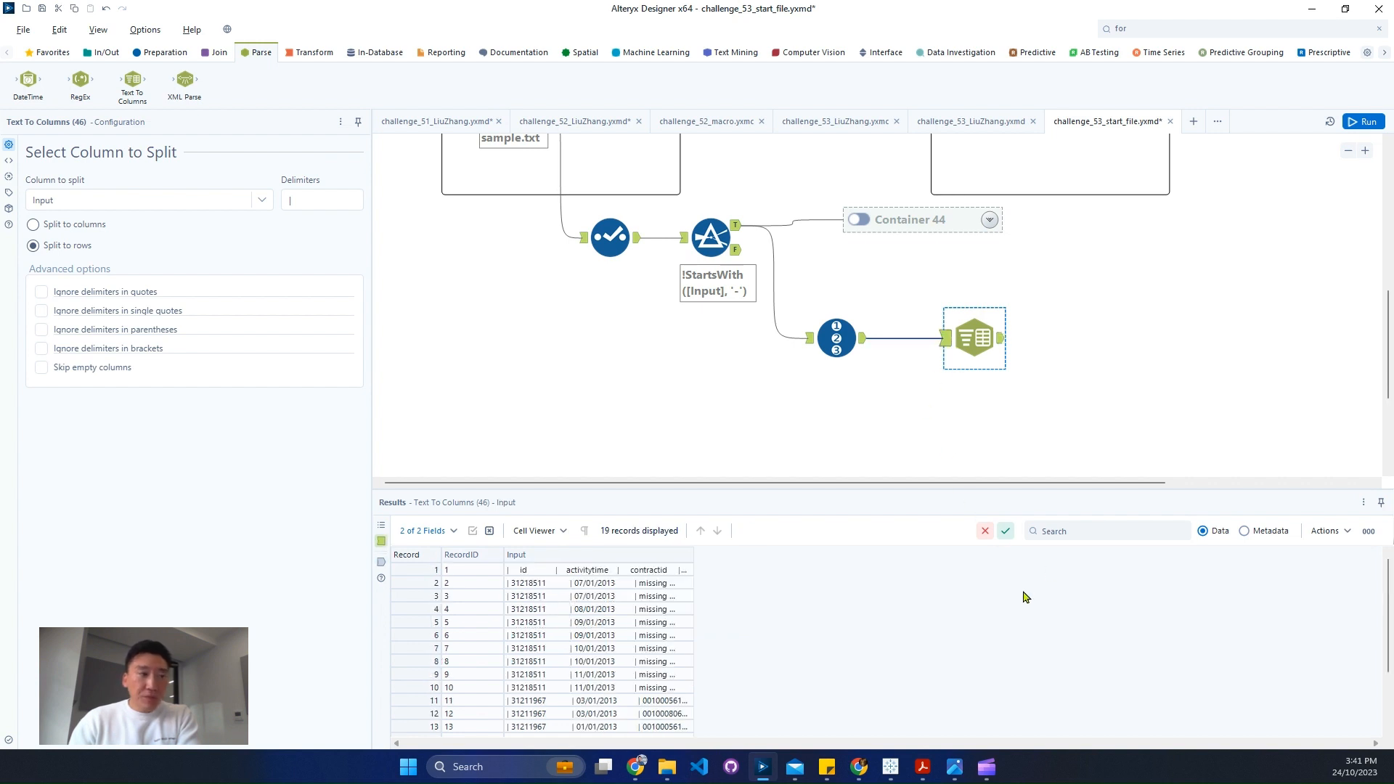
pyautogui.click(1001, 338)
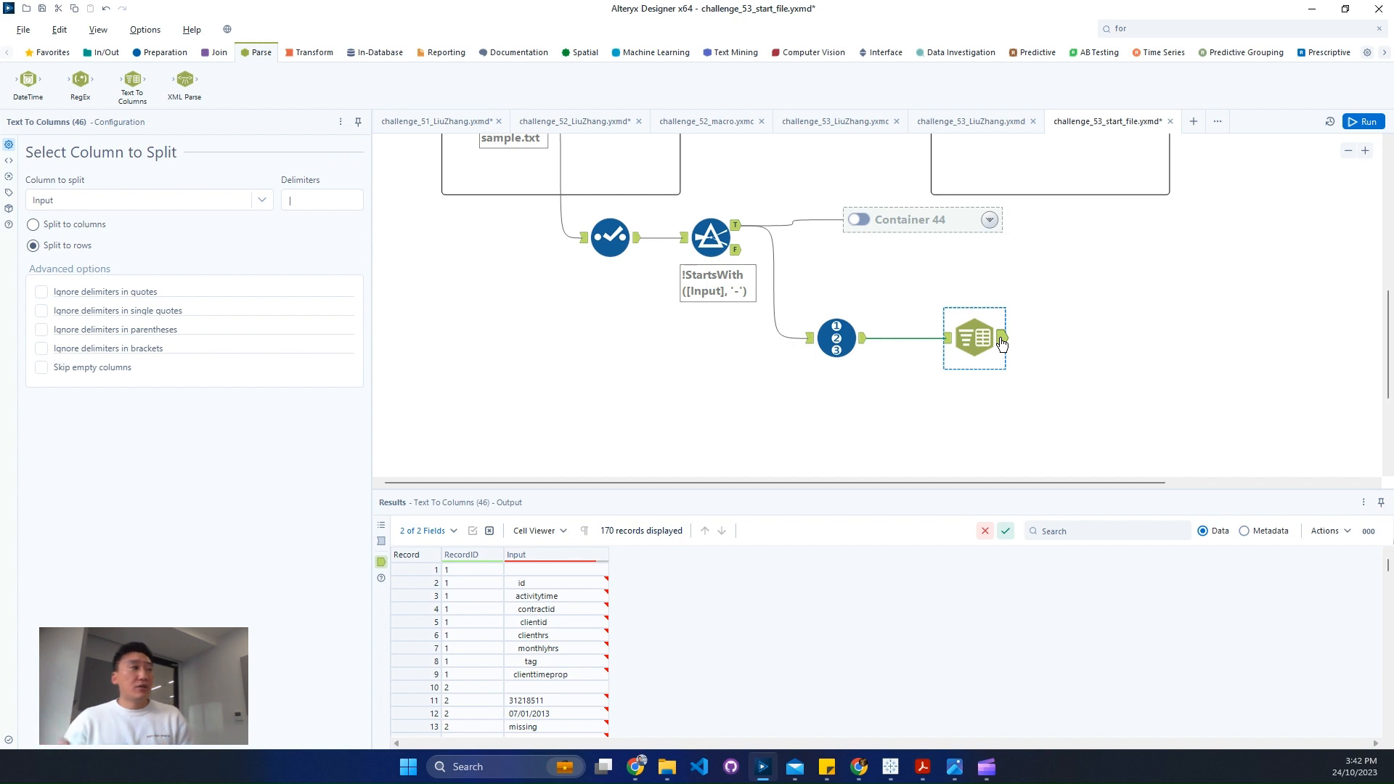
pyautogui.moveTo(965, 483); pyautogui.dragTo(1102, 481)
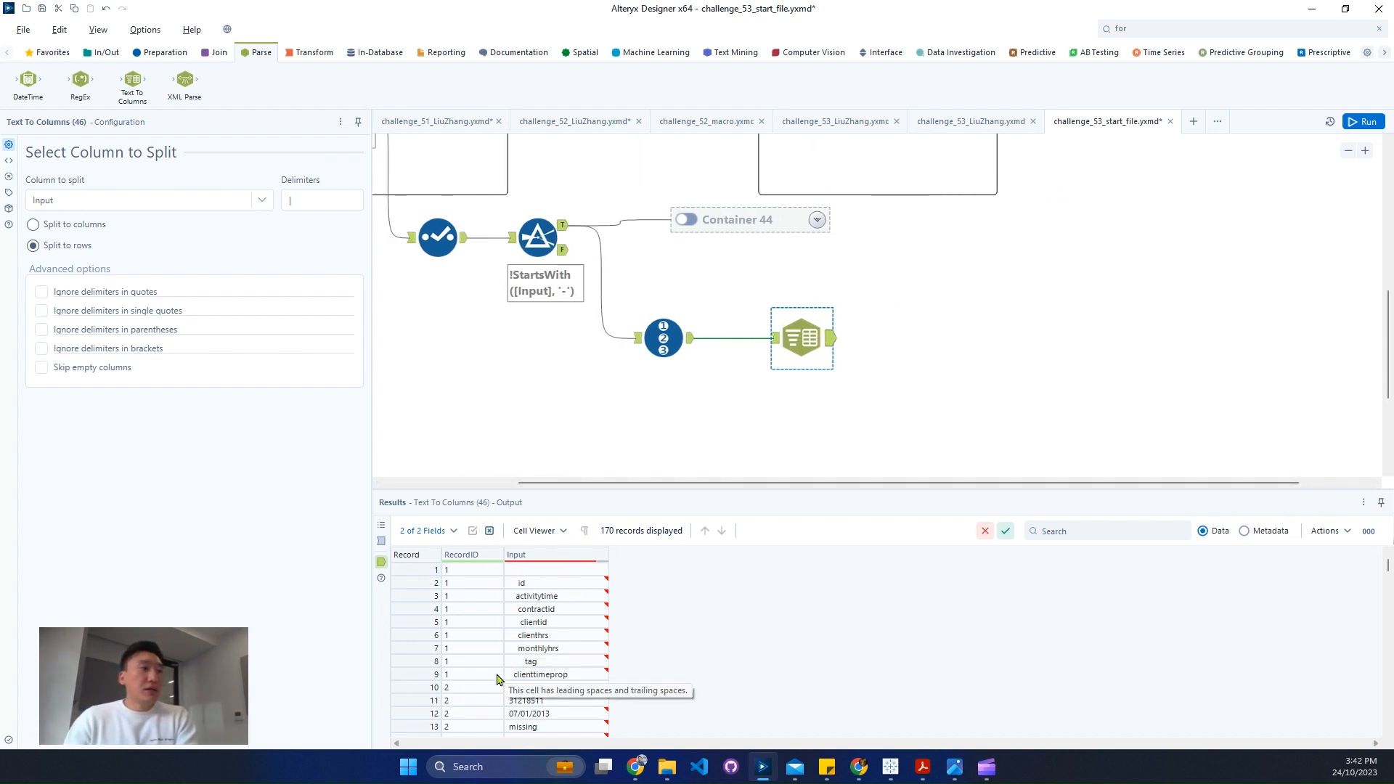
pyautogui.moveTo(434, 675); pyautogui.dragTo(437, 548)
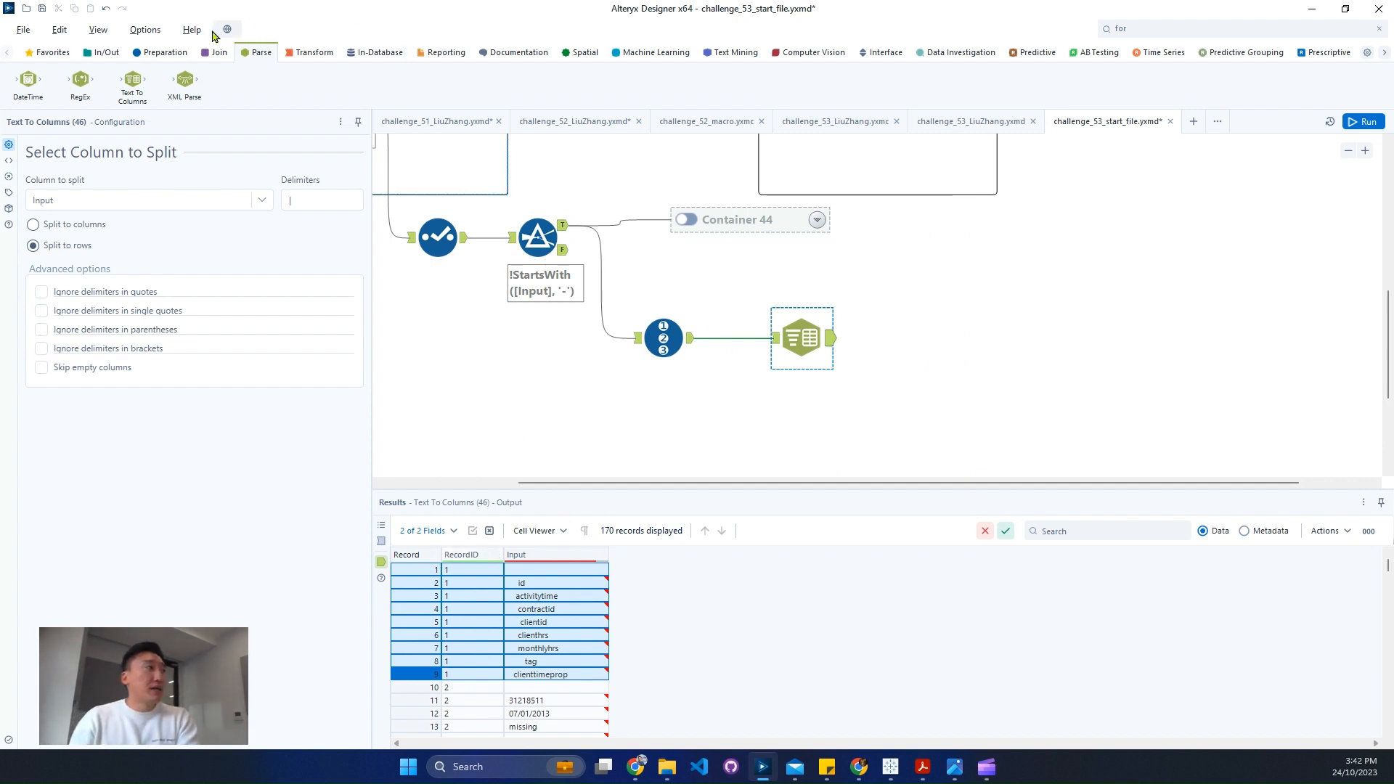
# Add a Tile tool grouped by RecordID after the Text To Columns tool, run the workflow, and highlight the rows of RecordID 1.
pyautogui.click(152, 52)
pyautogui.moveTo(916, 81); pyautogui.dragTo(939, 351)
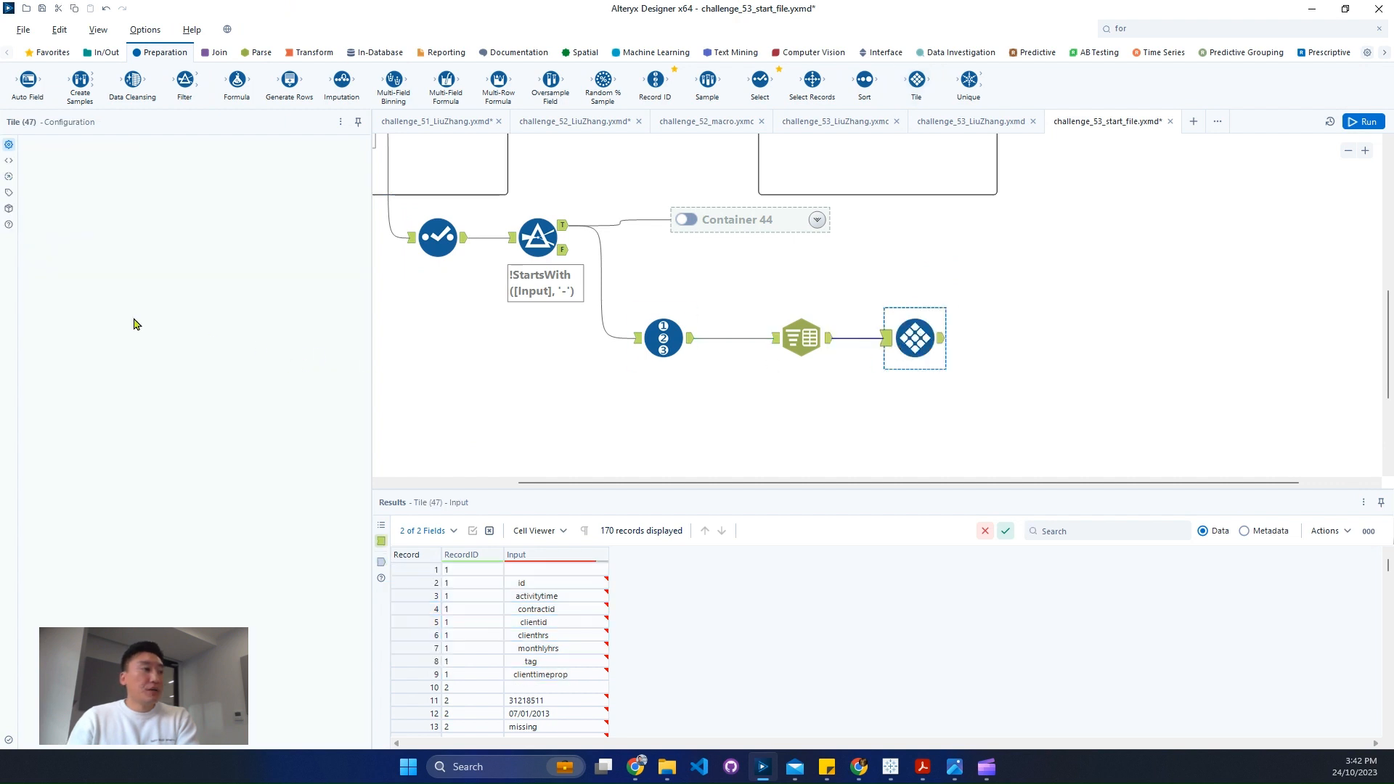
pyautogui.click(146, 241)
pyautogui.click(142, 240)
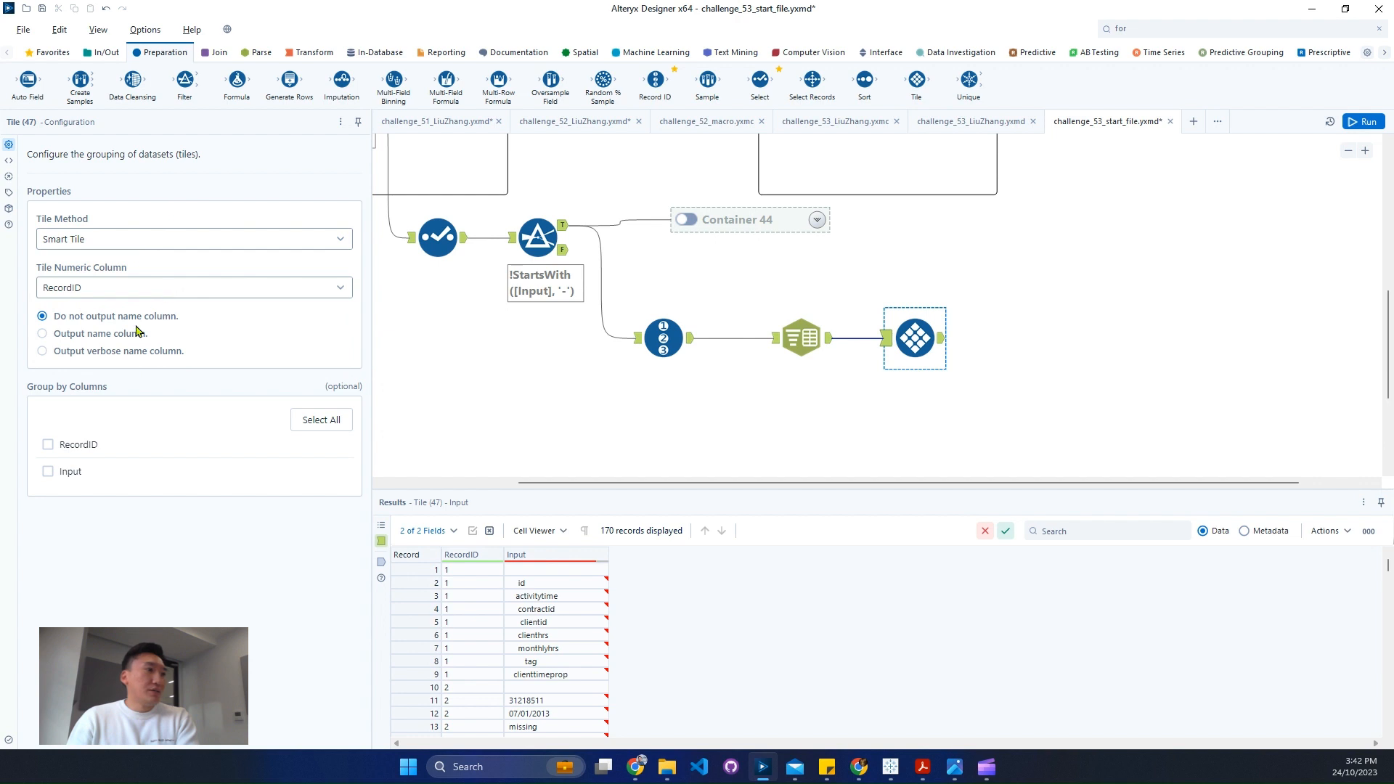
pyautogui.click(48, 445)
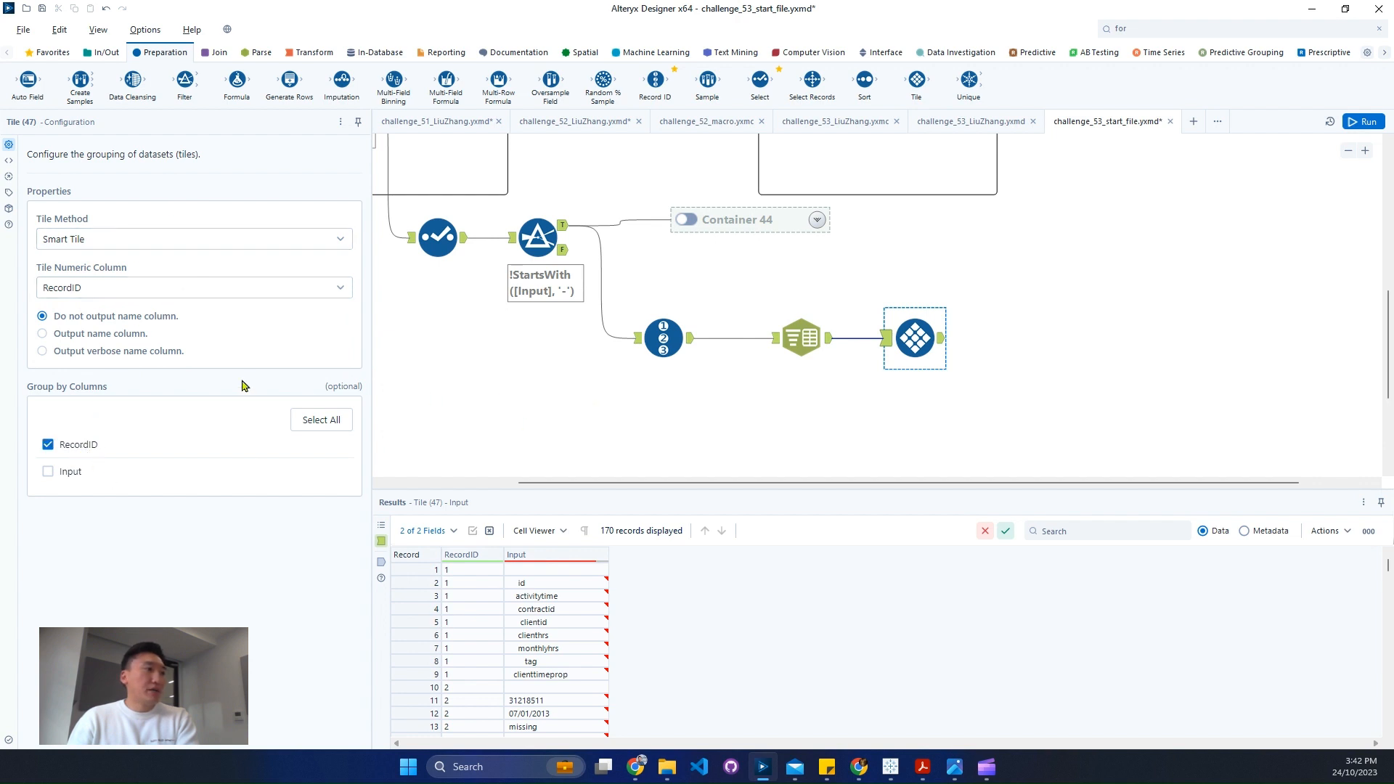
pyautogui.click(1364, 122)
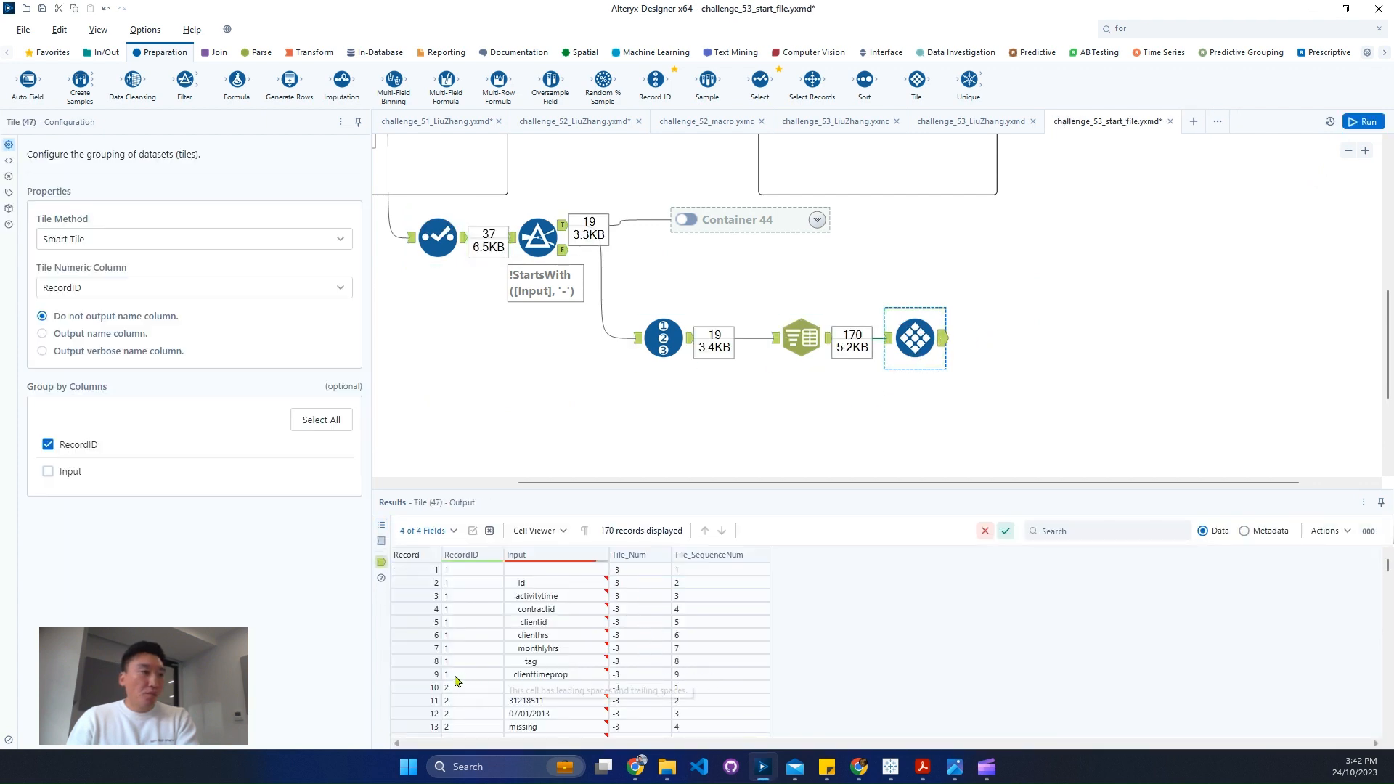
pyautogui.moveTo(454, 678); pyautogui.dragTo(460, 570)
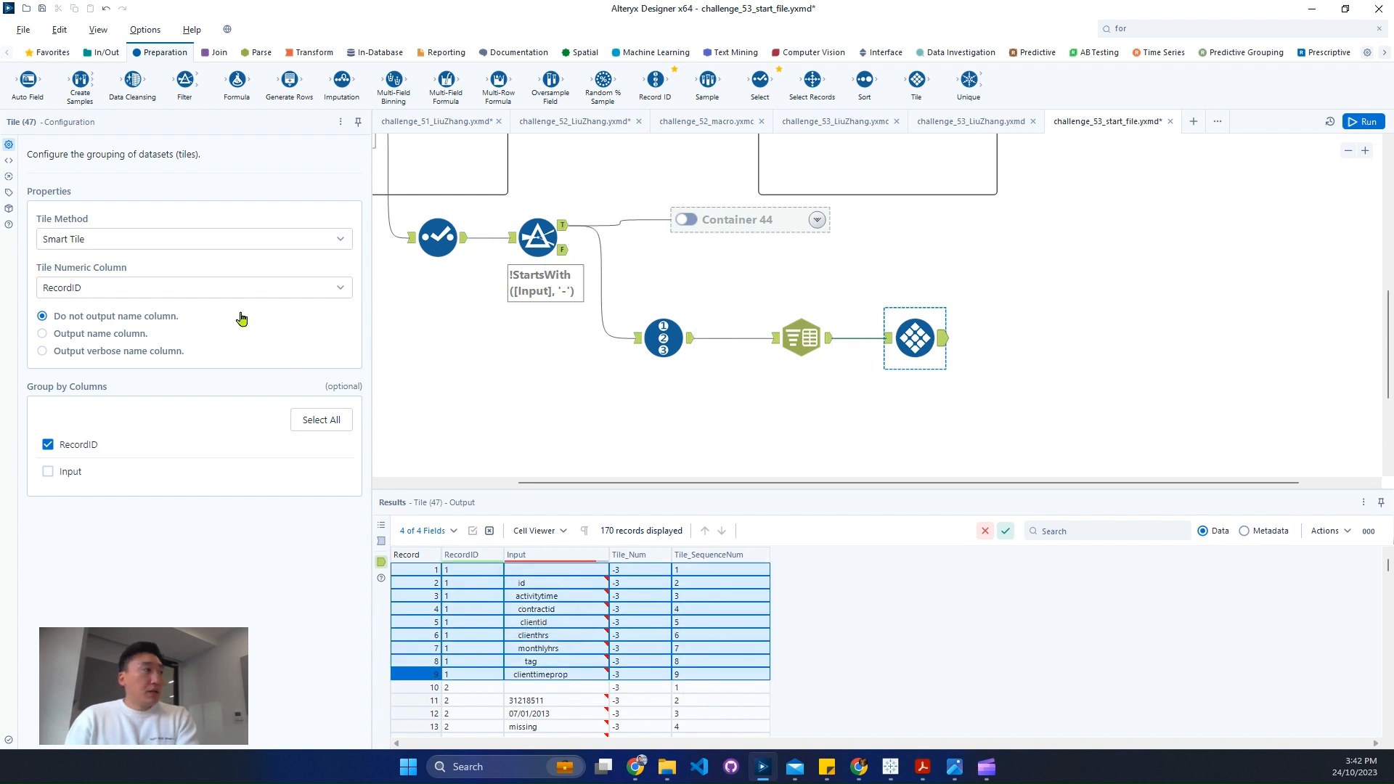
# Check the Tile output and highlight the Tile_SequenceNum values of RecordID 1.
pyautogui.scroll(-10, 653, 701)
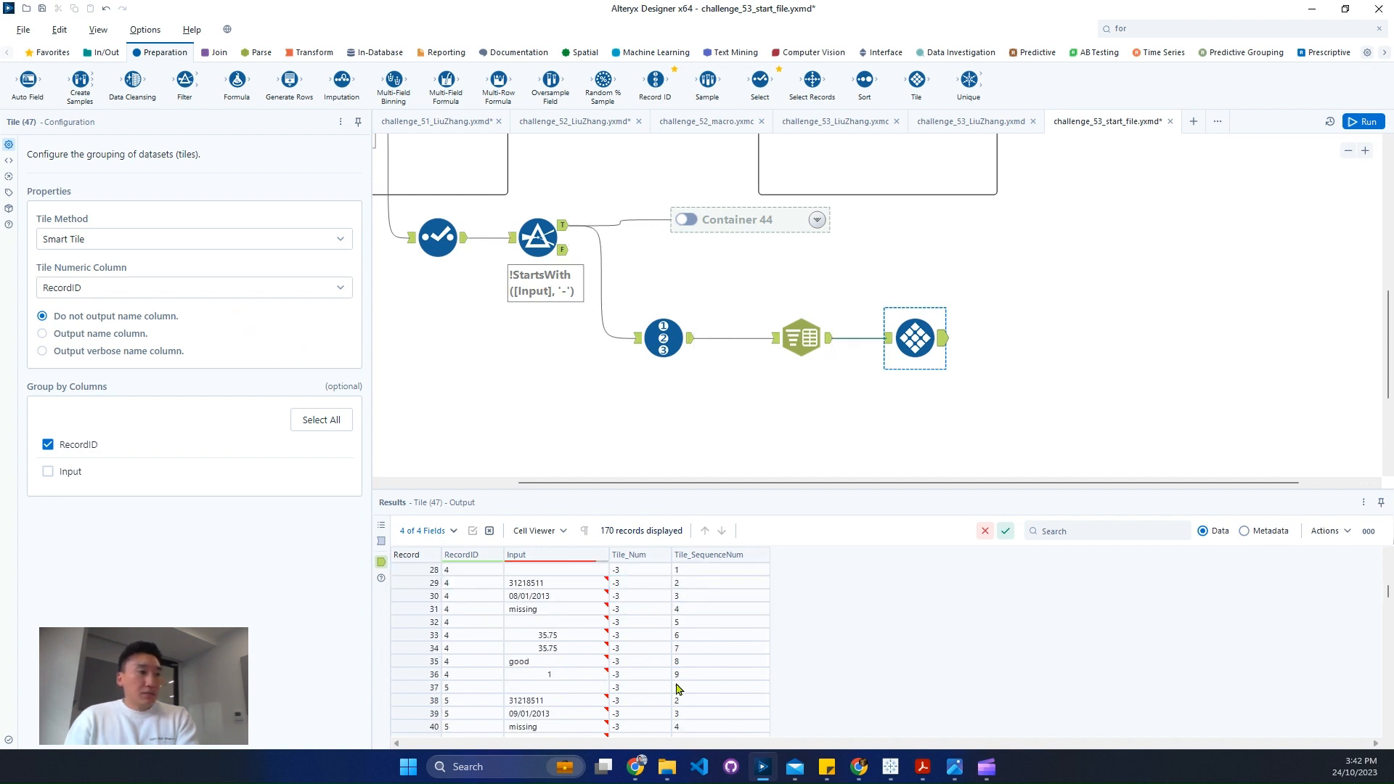
pyautogui.scroll(10, 667, 687)
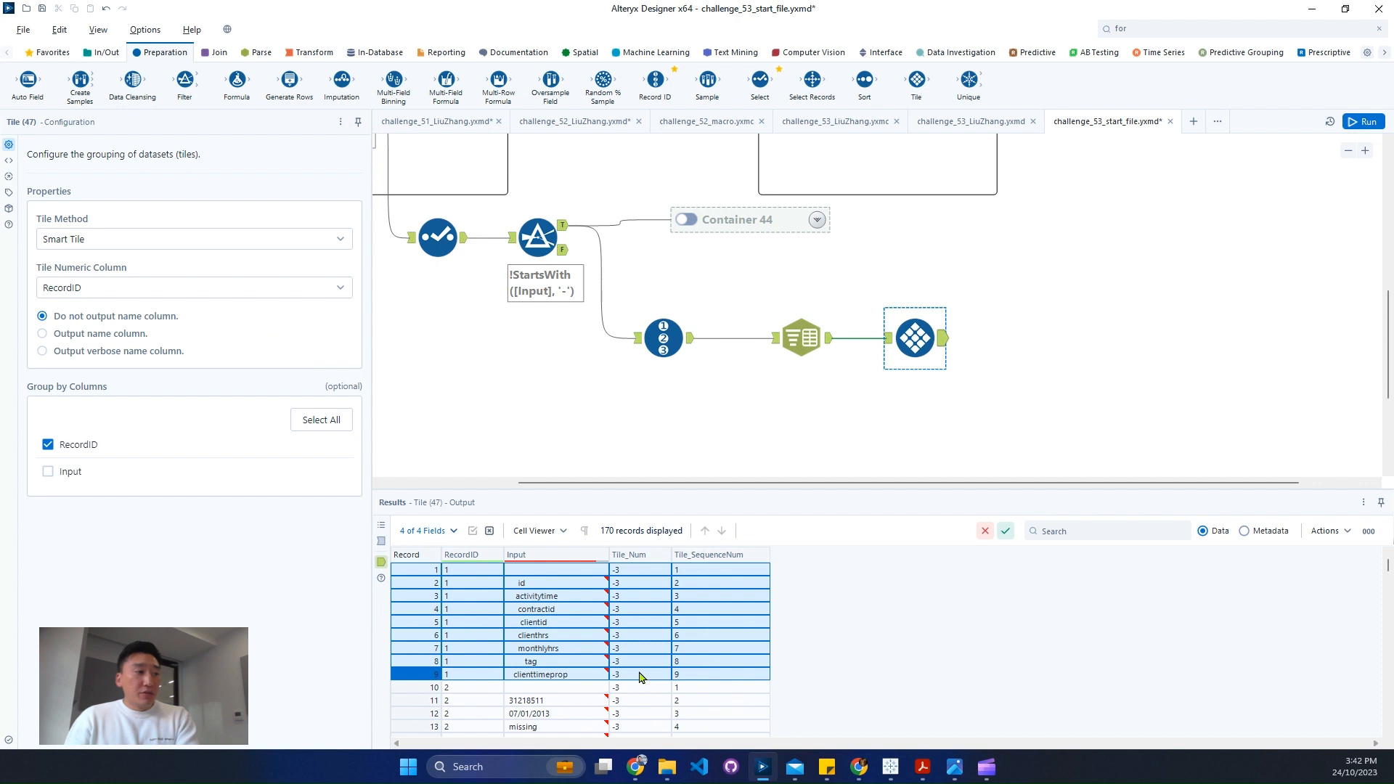
pyautogui.click(725, 575)
pyautogui.moveTo(727, 581); pyautogui.dragTo(730, 675)
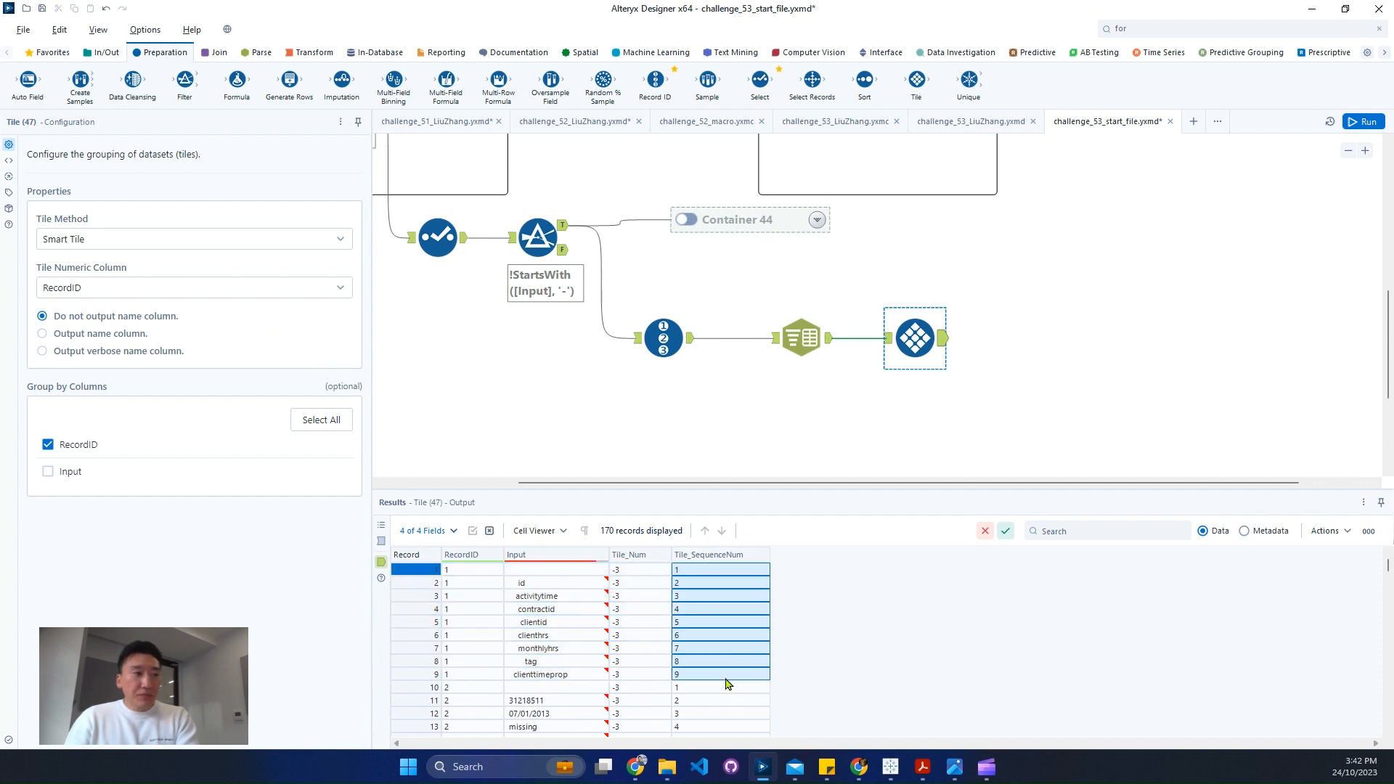
# Switch the Tile method to Unique Value, highlight the RecordID 1 entries in the Input column, and run the workflow.
pyautogui.click(149, 240)
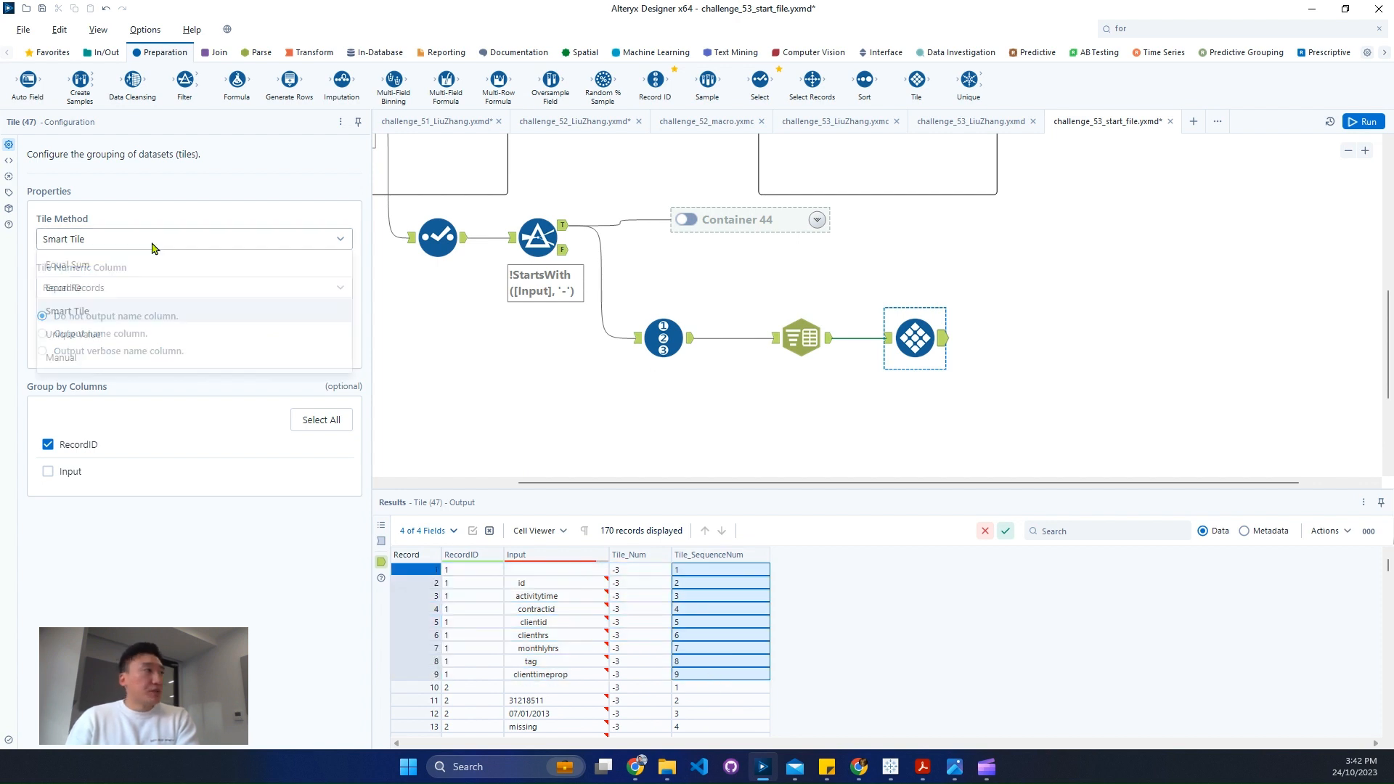
pyautogui.click(105, 340)
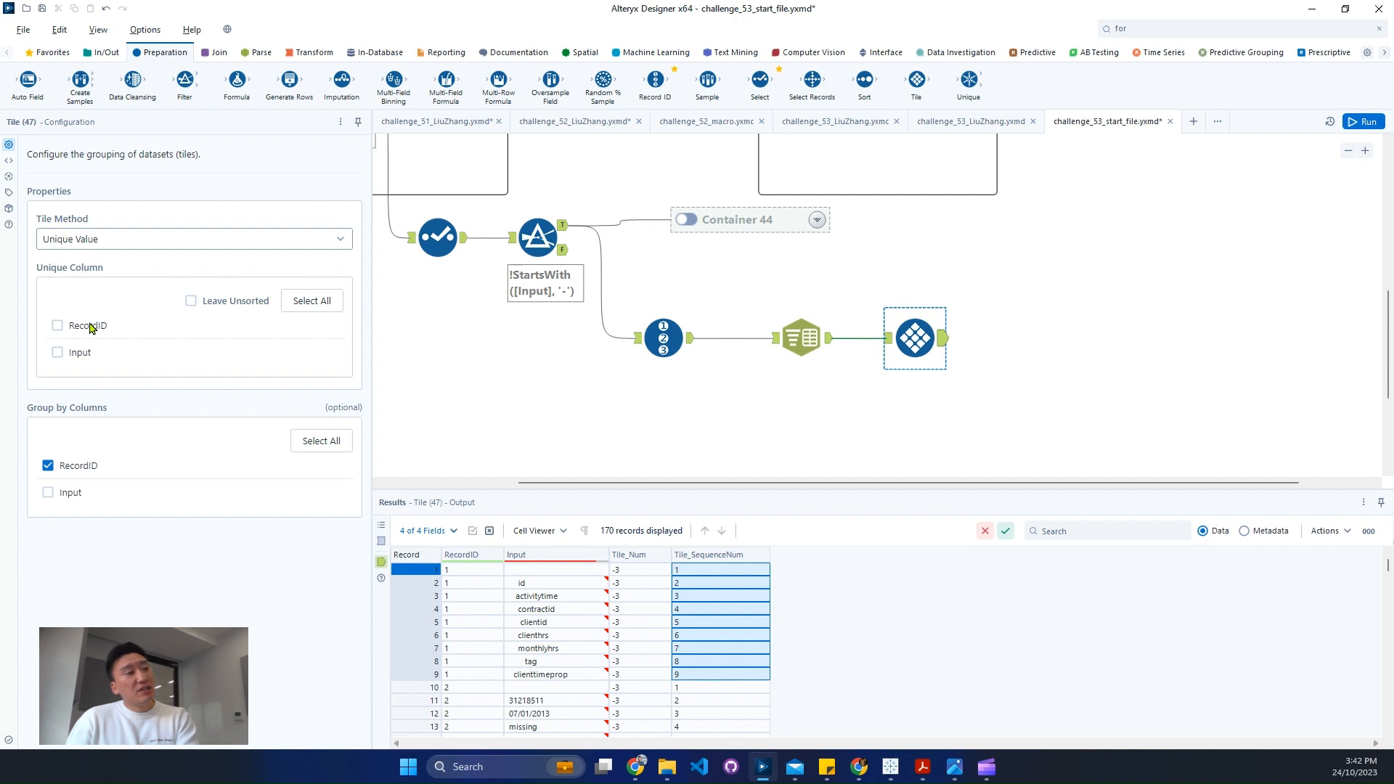
pyautogui.moveTo(567, 574); pyautogui.dragTo(567, 687)
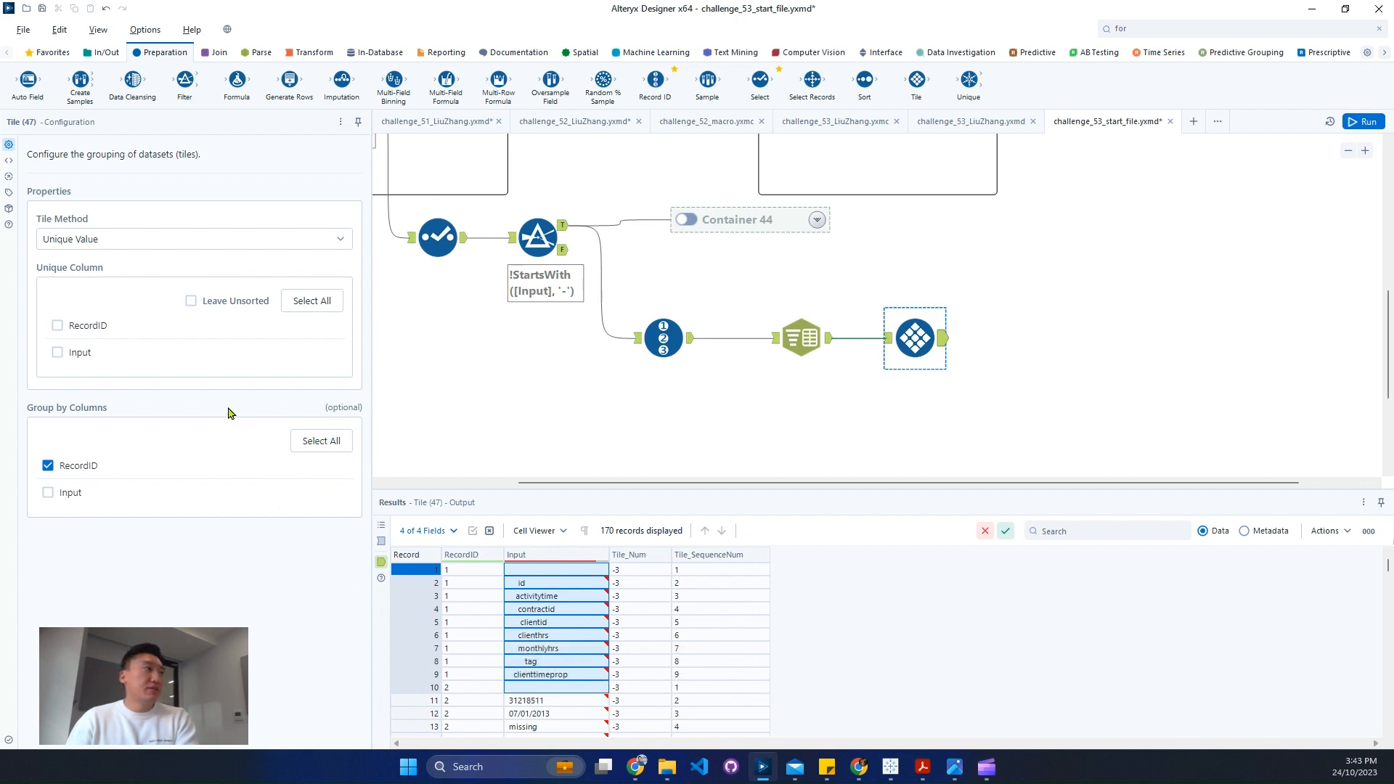
pyautogui.scroll(-2, 581, 642)
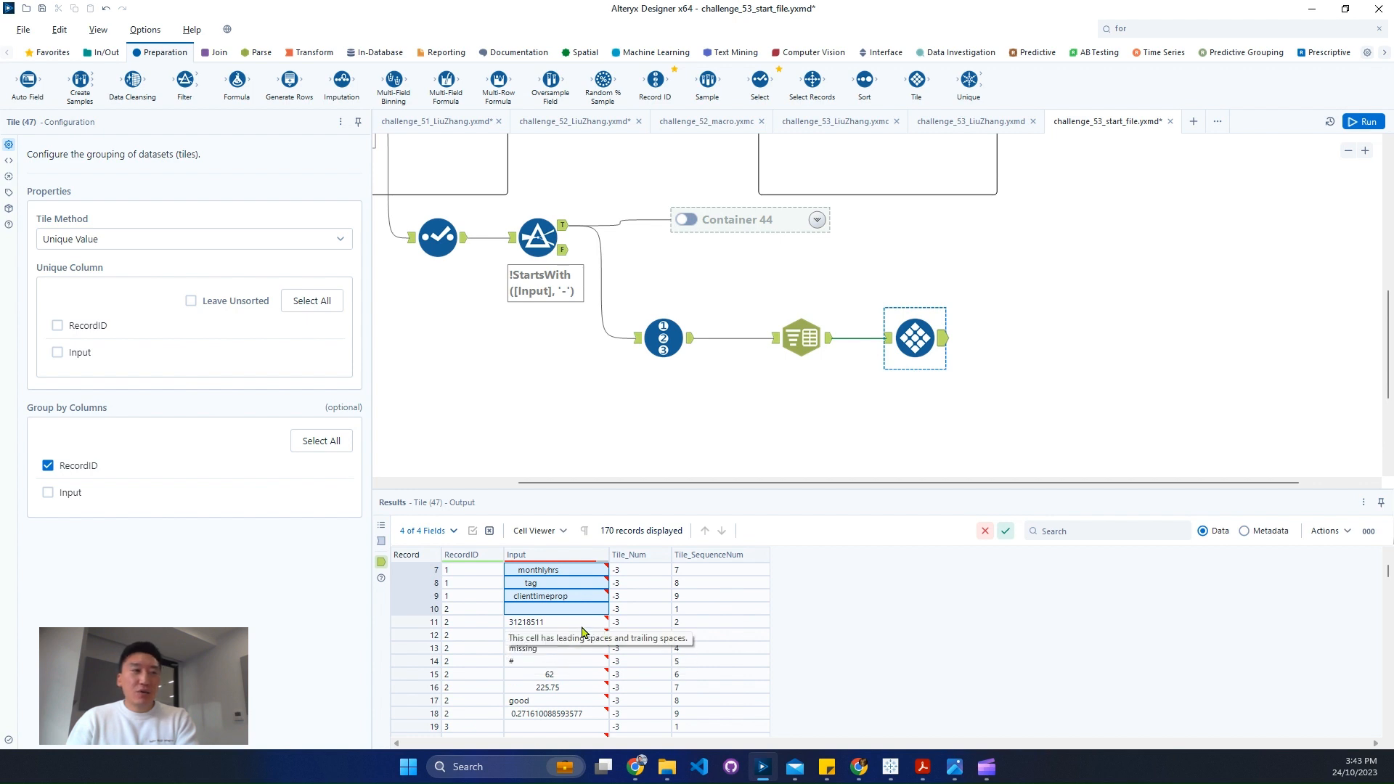
pyautogui.scroll(1, 572, 628)
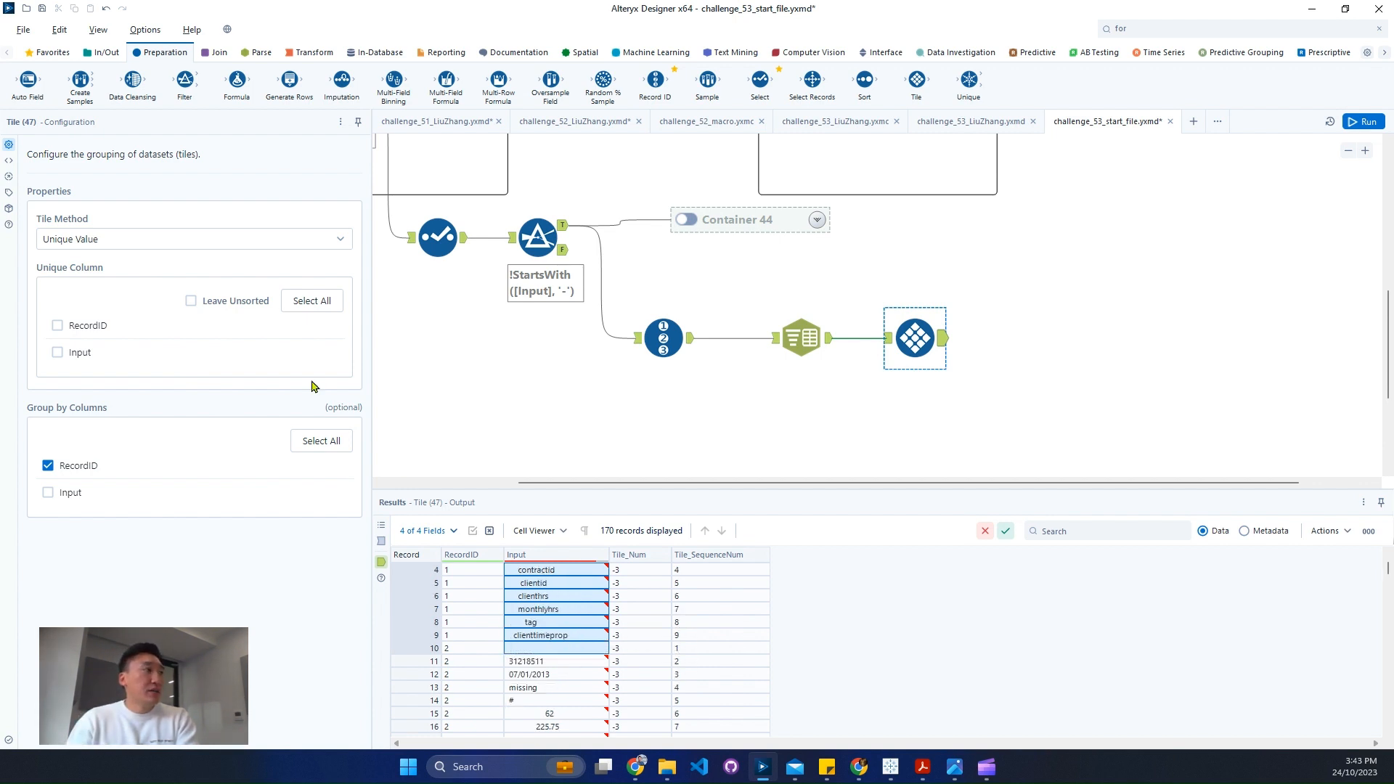
pyautogui.click(1362, 122)
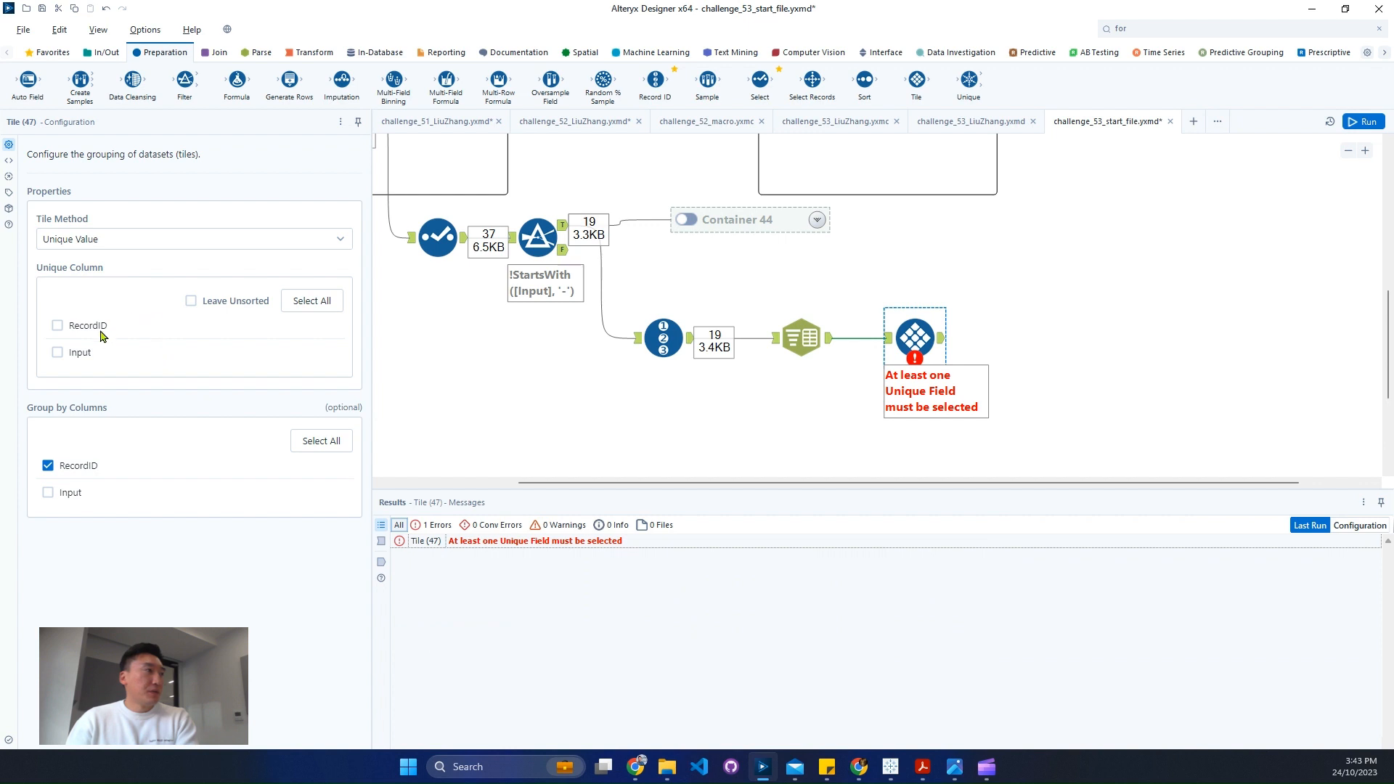
# Select Input as the Tile tool's unique column, rerun the workflow, and compare the output with that of Text To Columns.
pyautogui.click(91, 332)
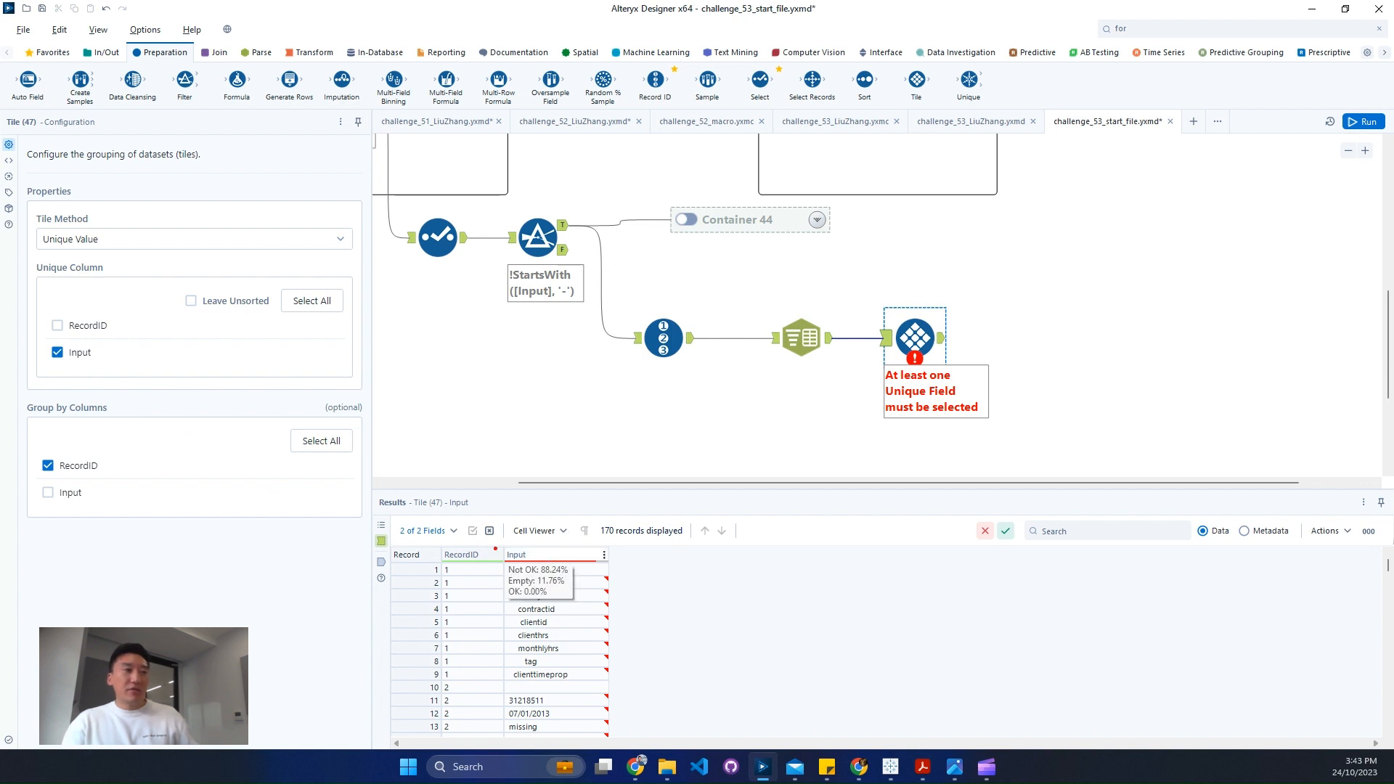
pyautogui.moveTo(476, 539); pyautogui.dragTo(613, 583)
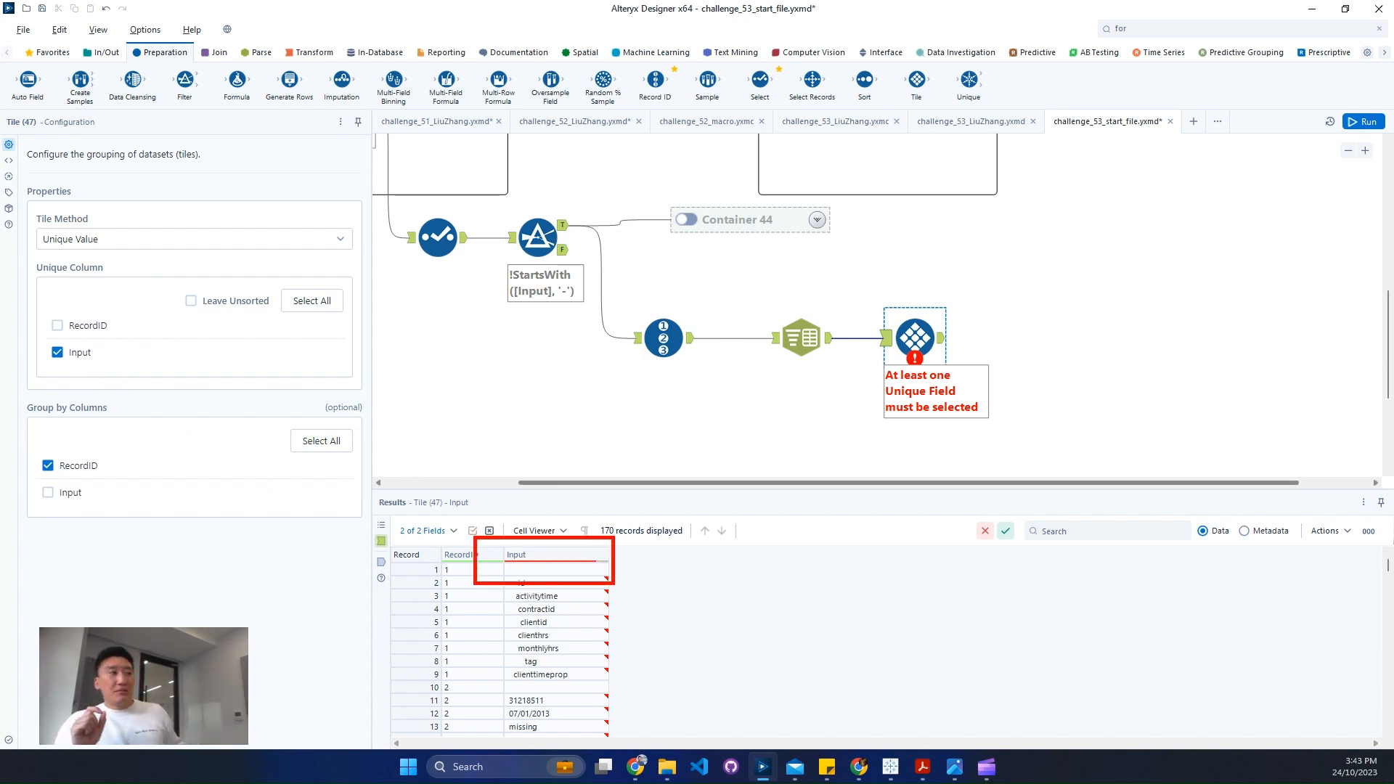
pyautogui.press('Escape')
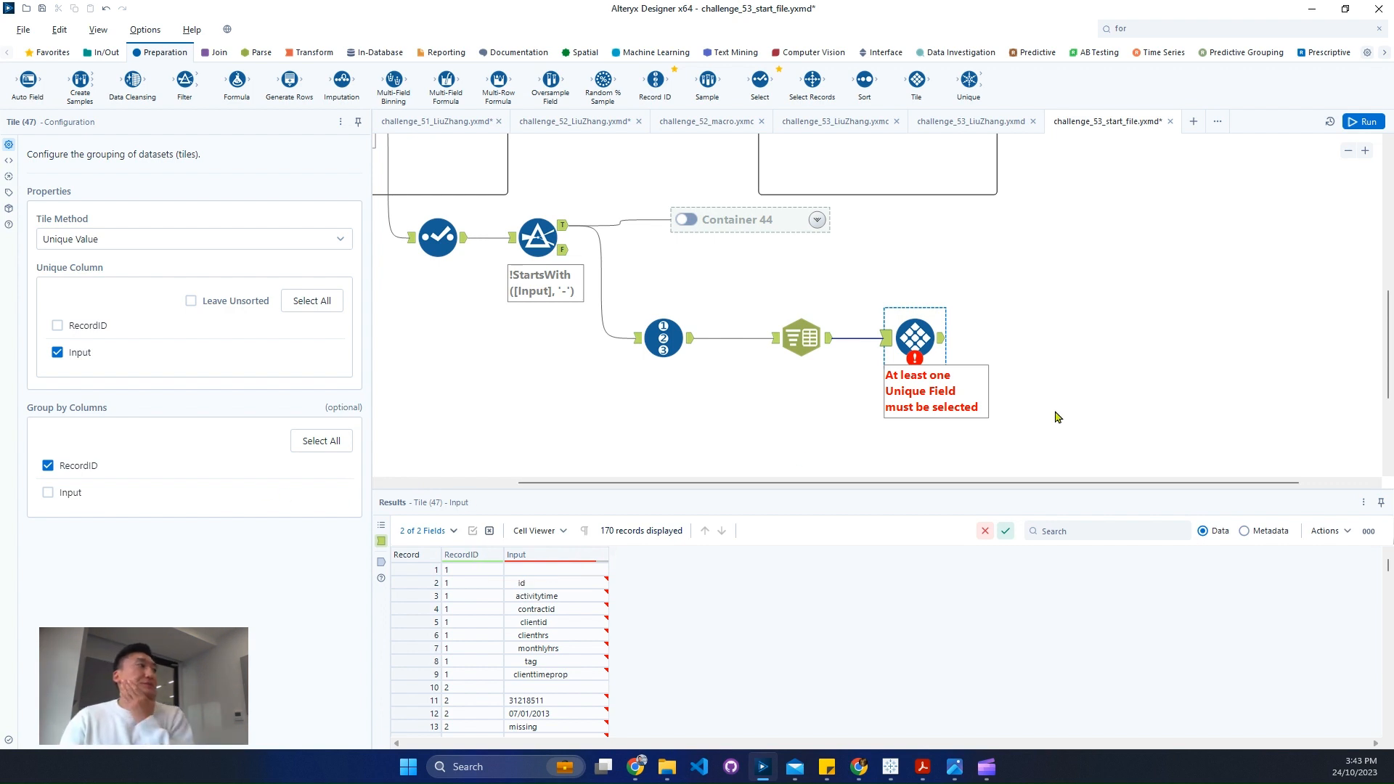
pyautogui.click(1362, 122)
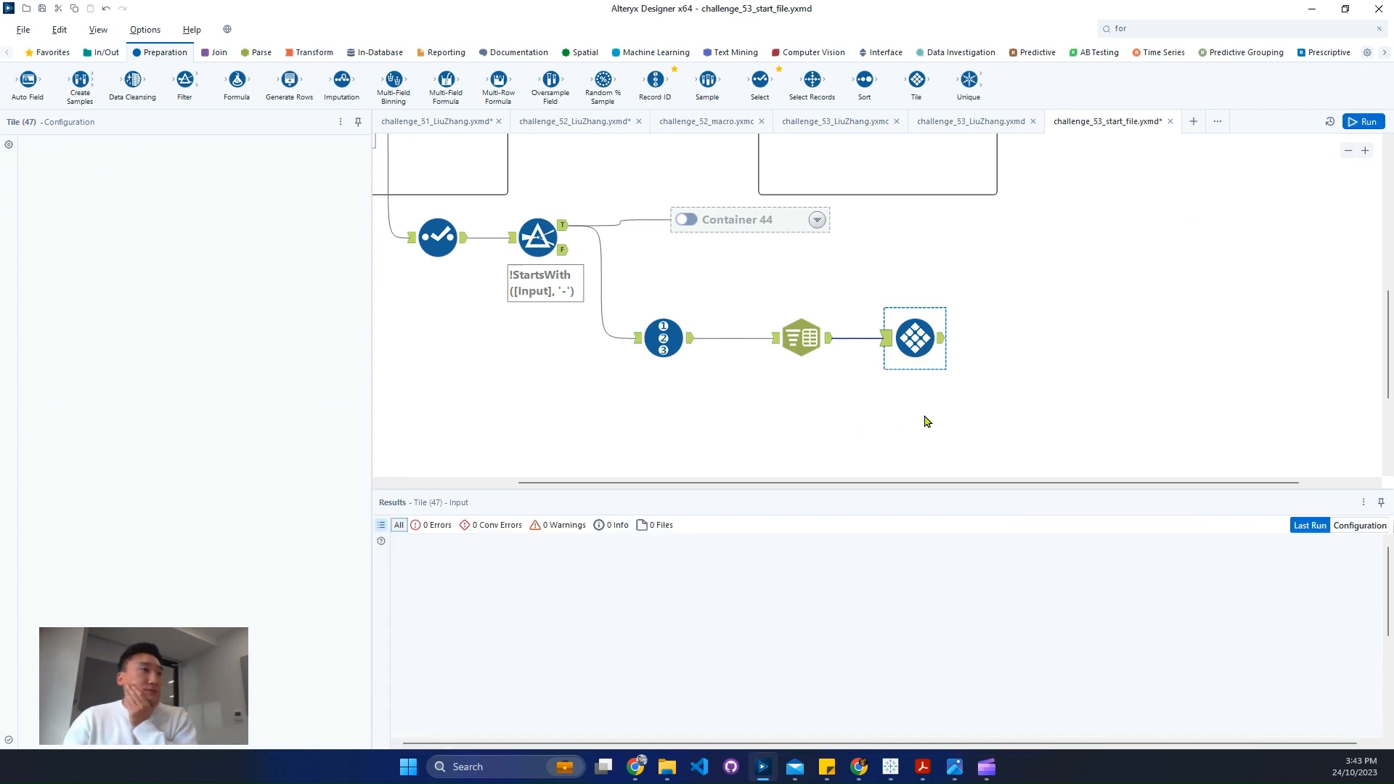
pyautogui.click(941, 340)
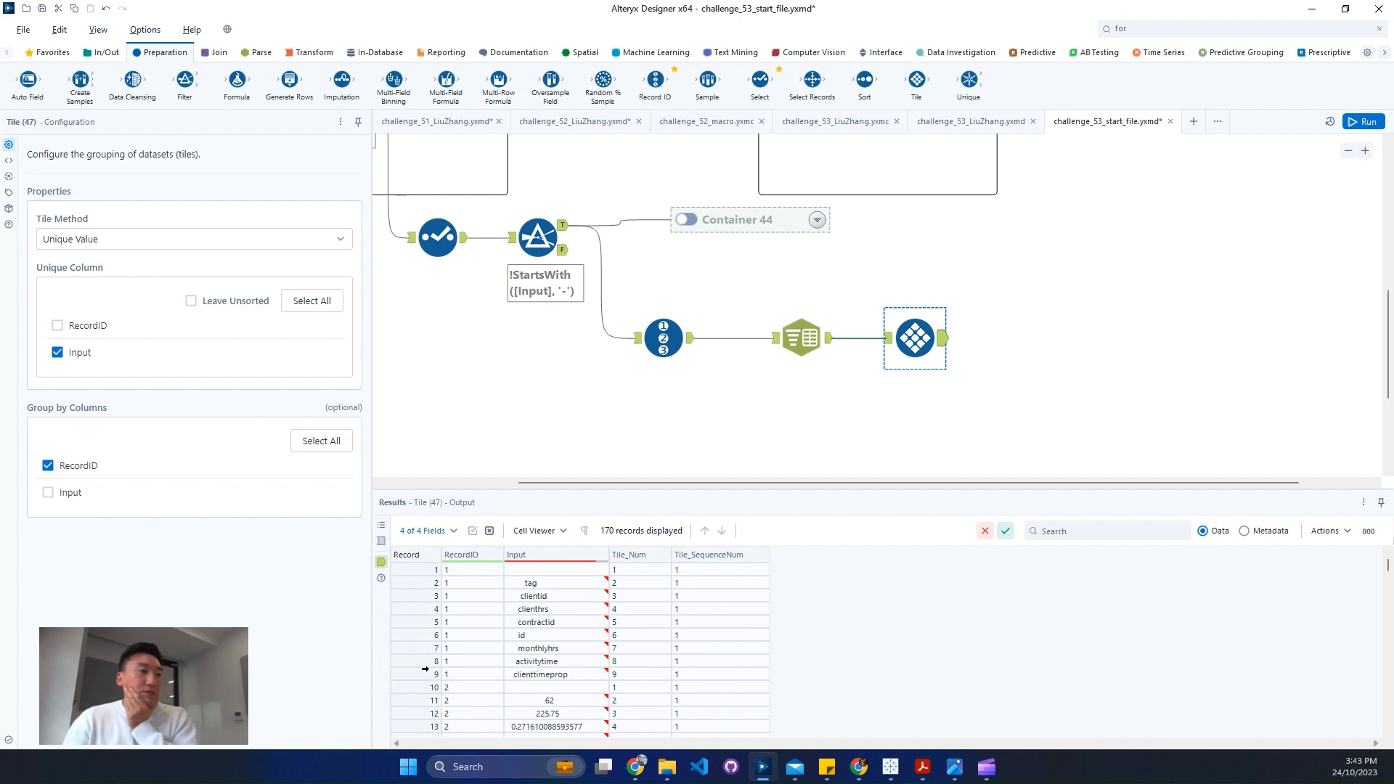
pyautogui.moveTo(425, 668); pyautogui.dragTo(428, 570)
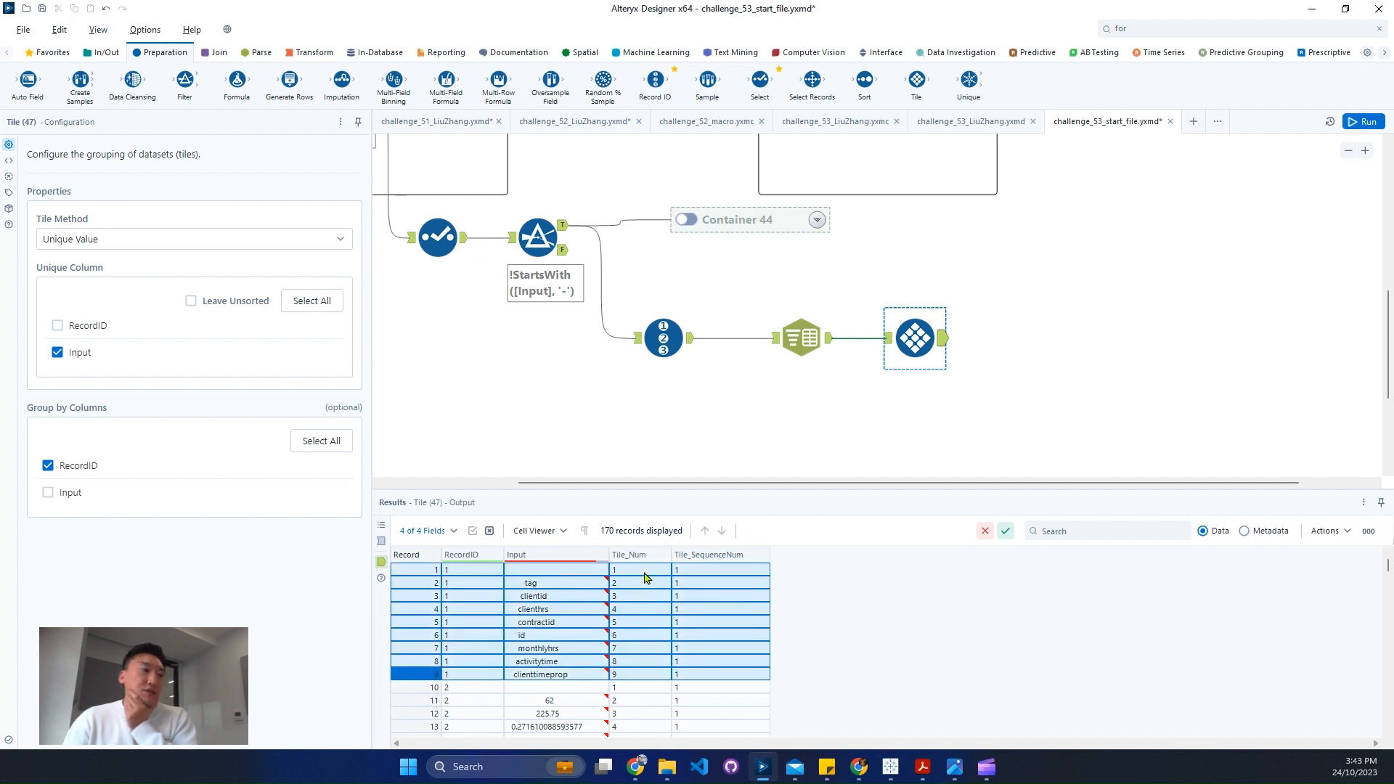
pyautogui.scroll(-3, 642, 618)
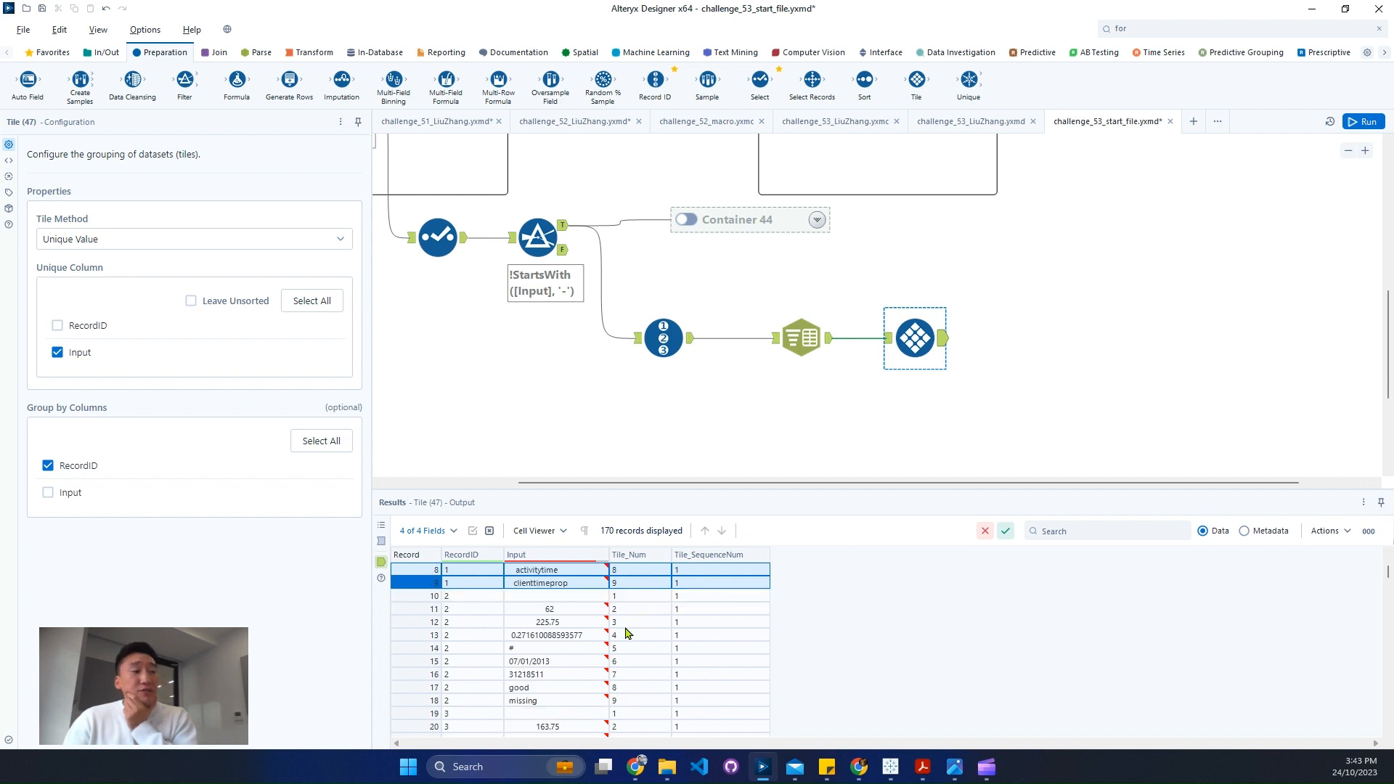
pyautogui.click(810, 345)
pyautogui.click(917, 340)
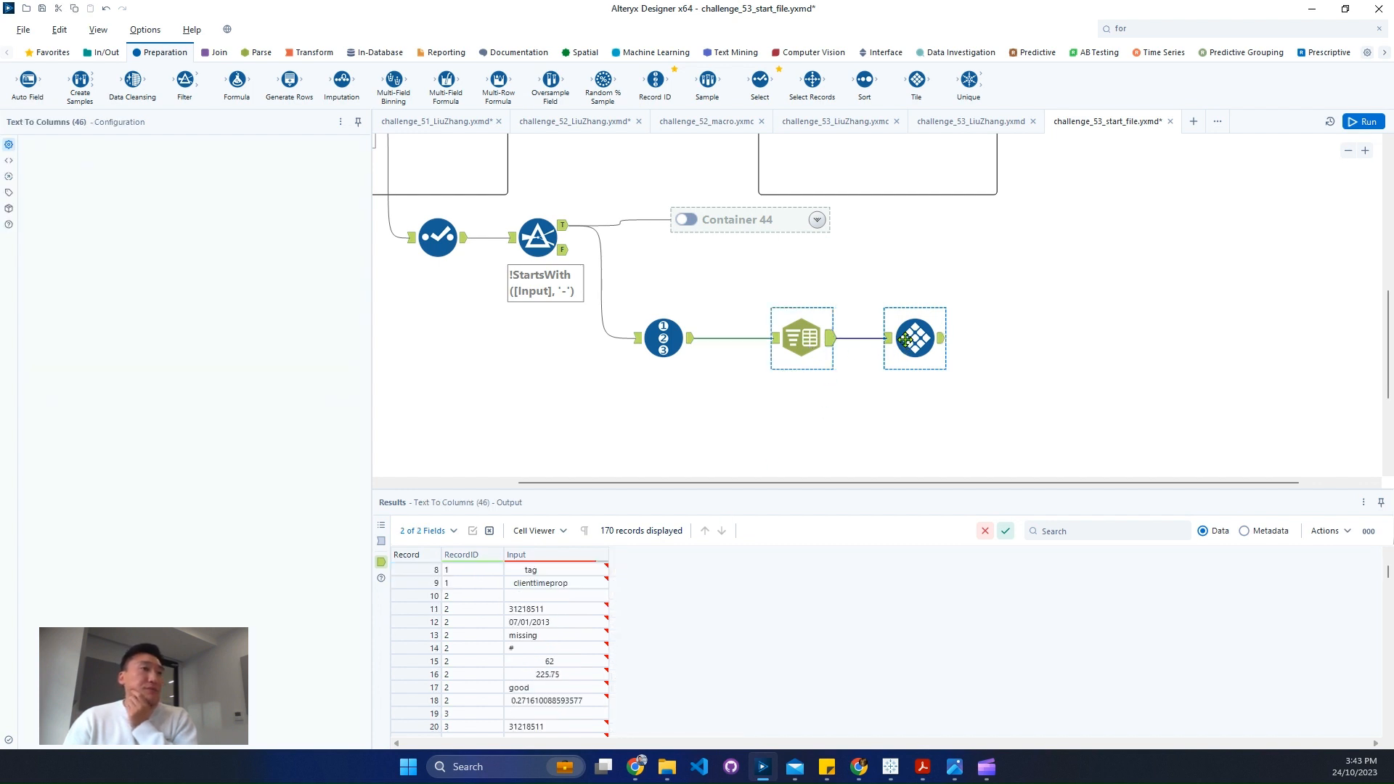
# Return the Tile method to Smart Tile, rerun the workflow, and review the Input values and sequence numbers in the output.
pyautogui.click(136, 239)
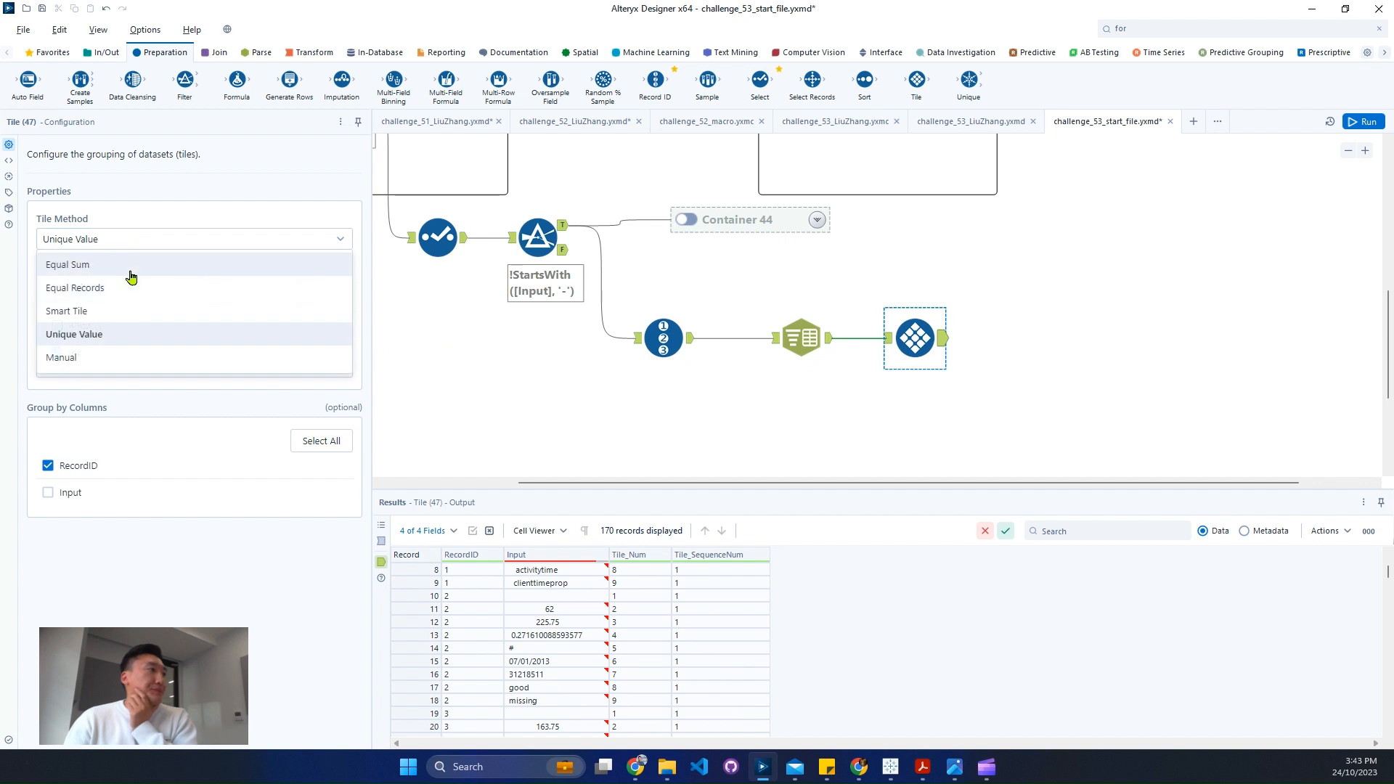
pyautogui.click(131, 291)
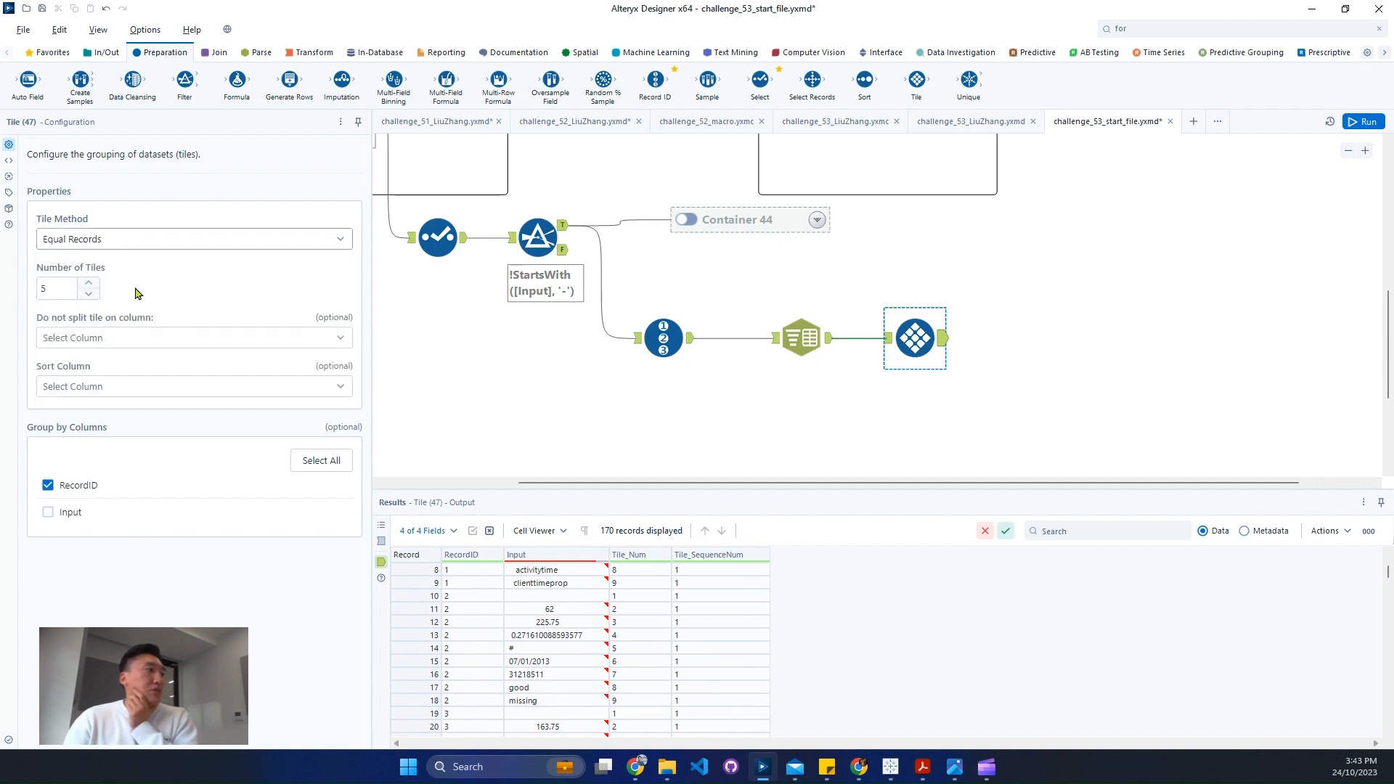
pyautogui.click(161, 241)
pyautogui.click(145, 264)
pyautogui.click(149, 247)
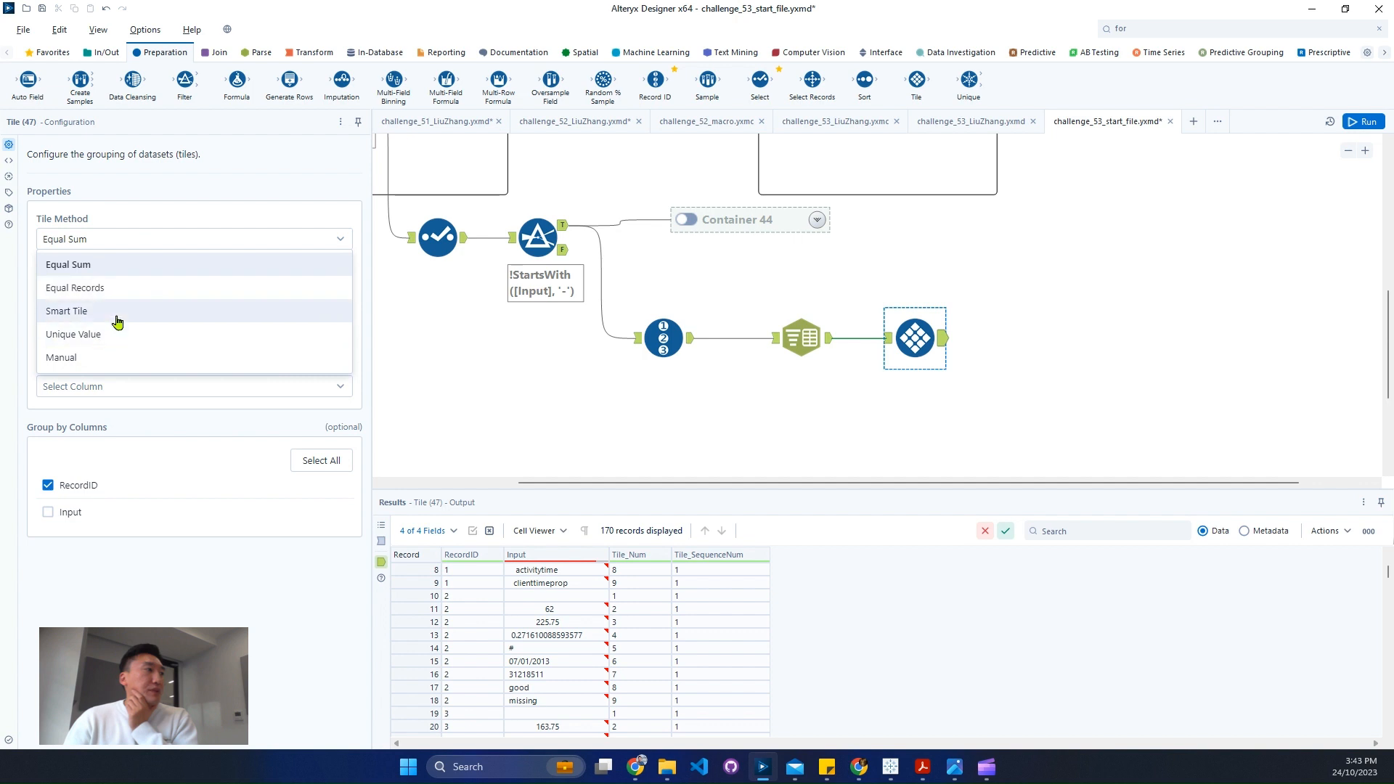
pyautogui.click(114, 312)
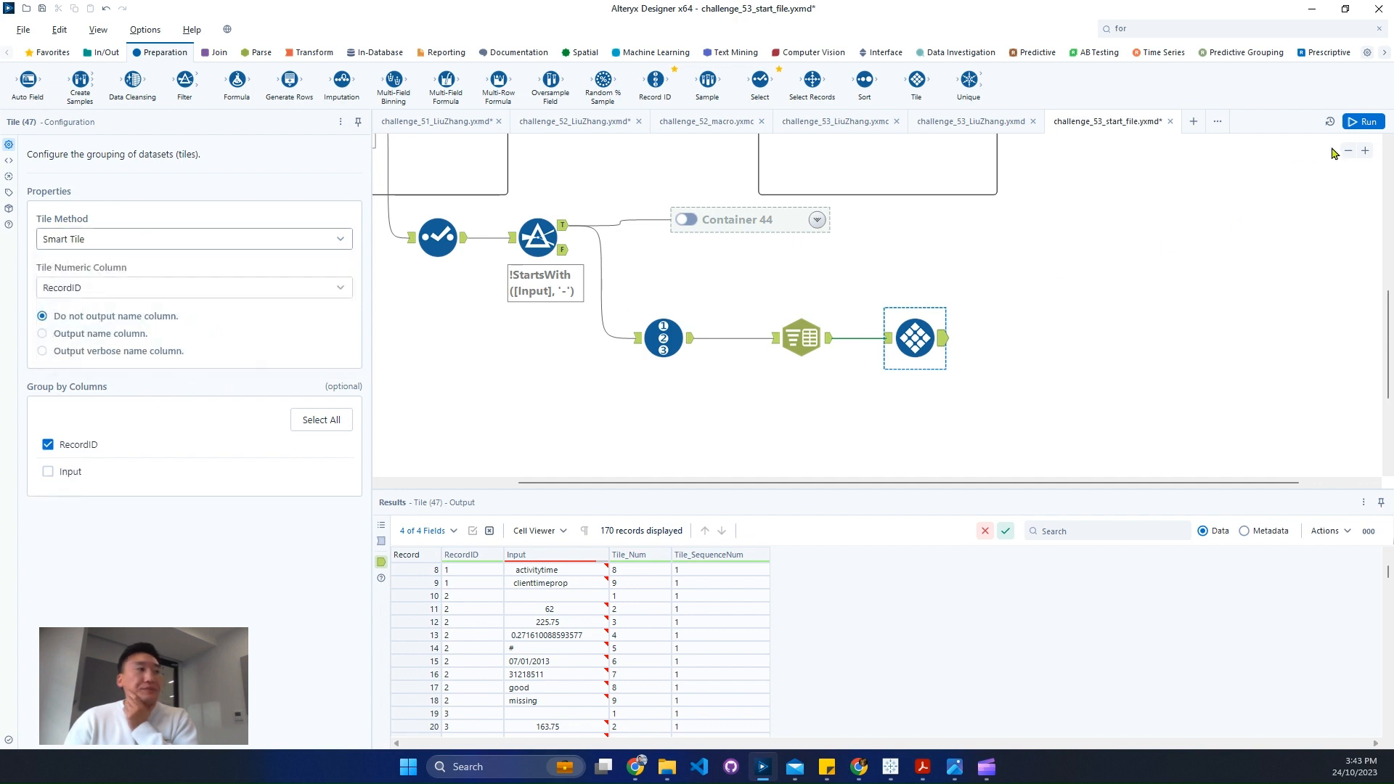
pyautogui.click(1364, 121)
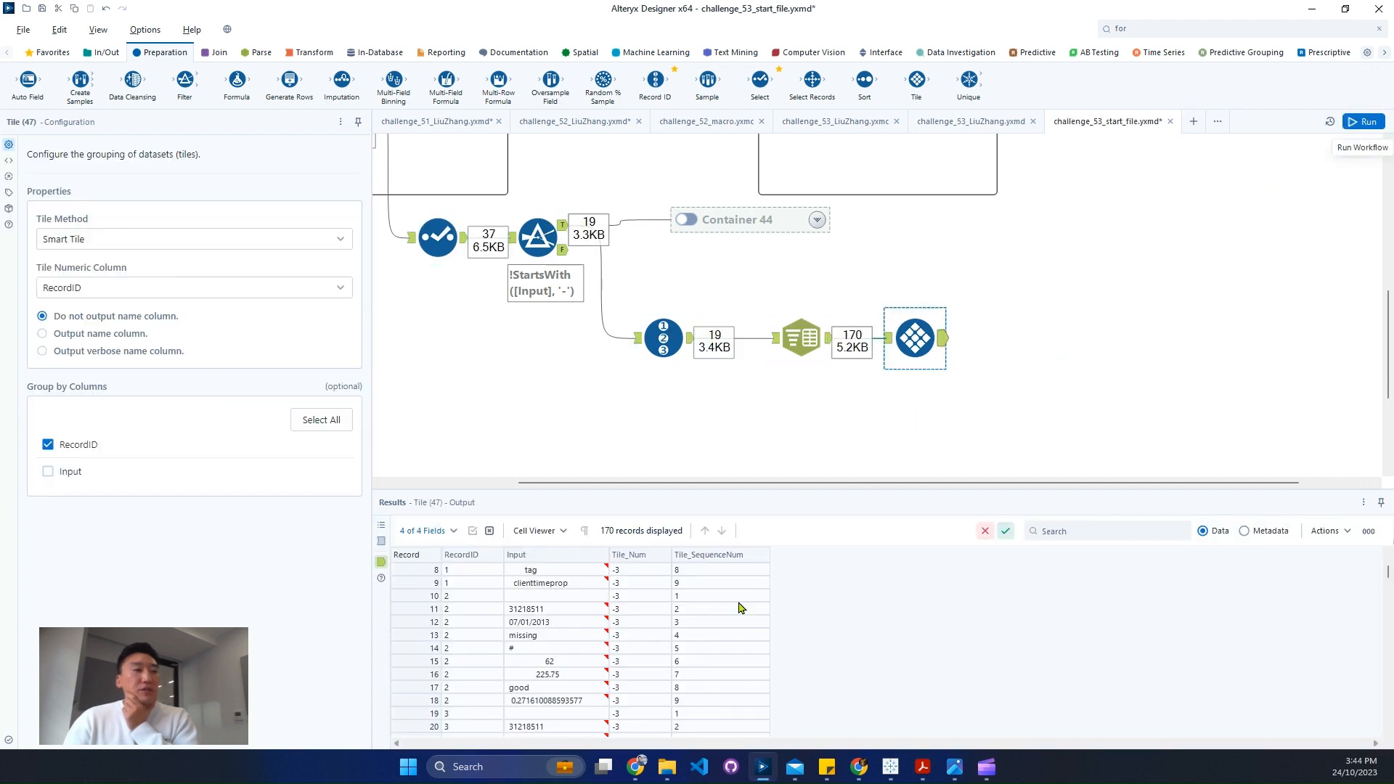
pyautogui.scroll(3, 739, 607)
pyautogui.click(537, 585)
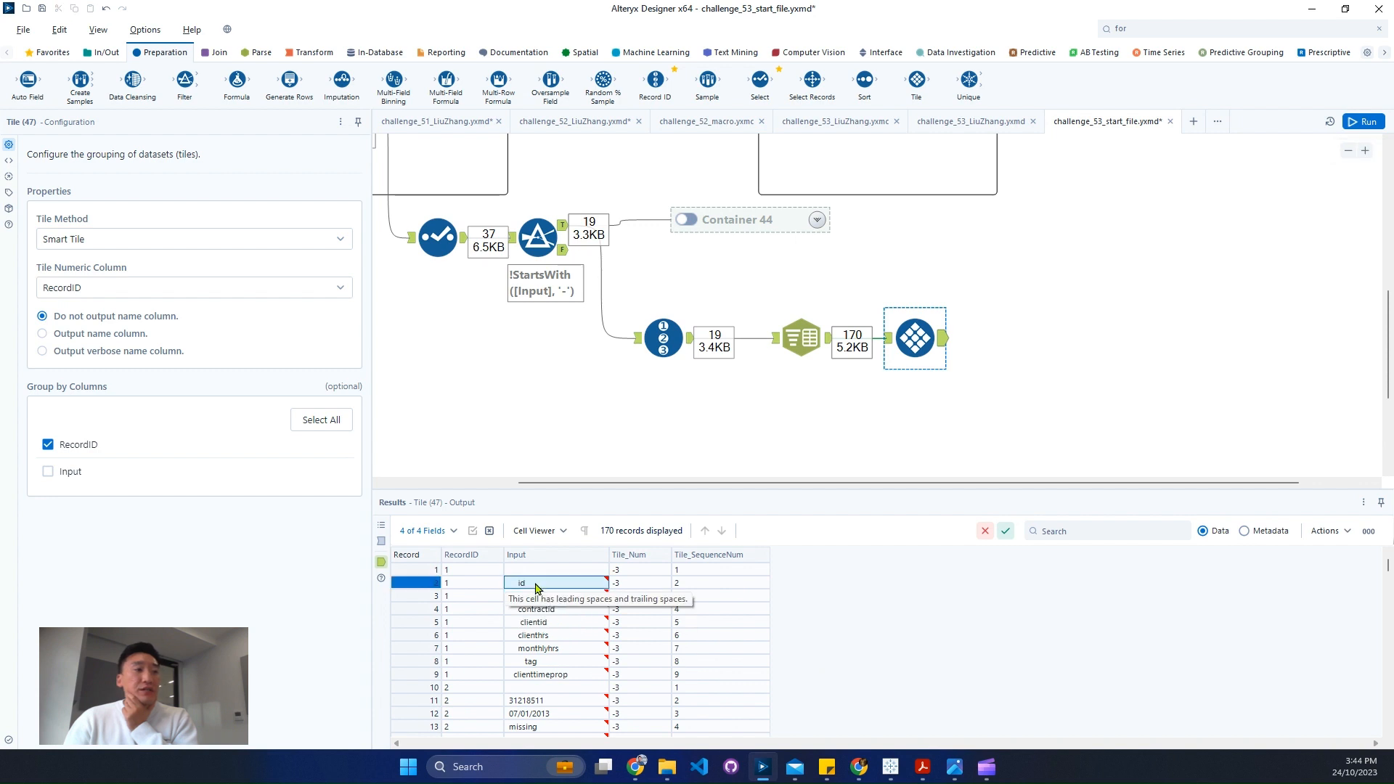
pyautogui.moveTo(537, 585); pyautogui.dragTo(552, 635)
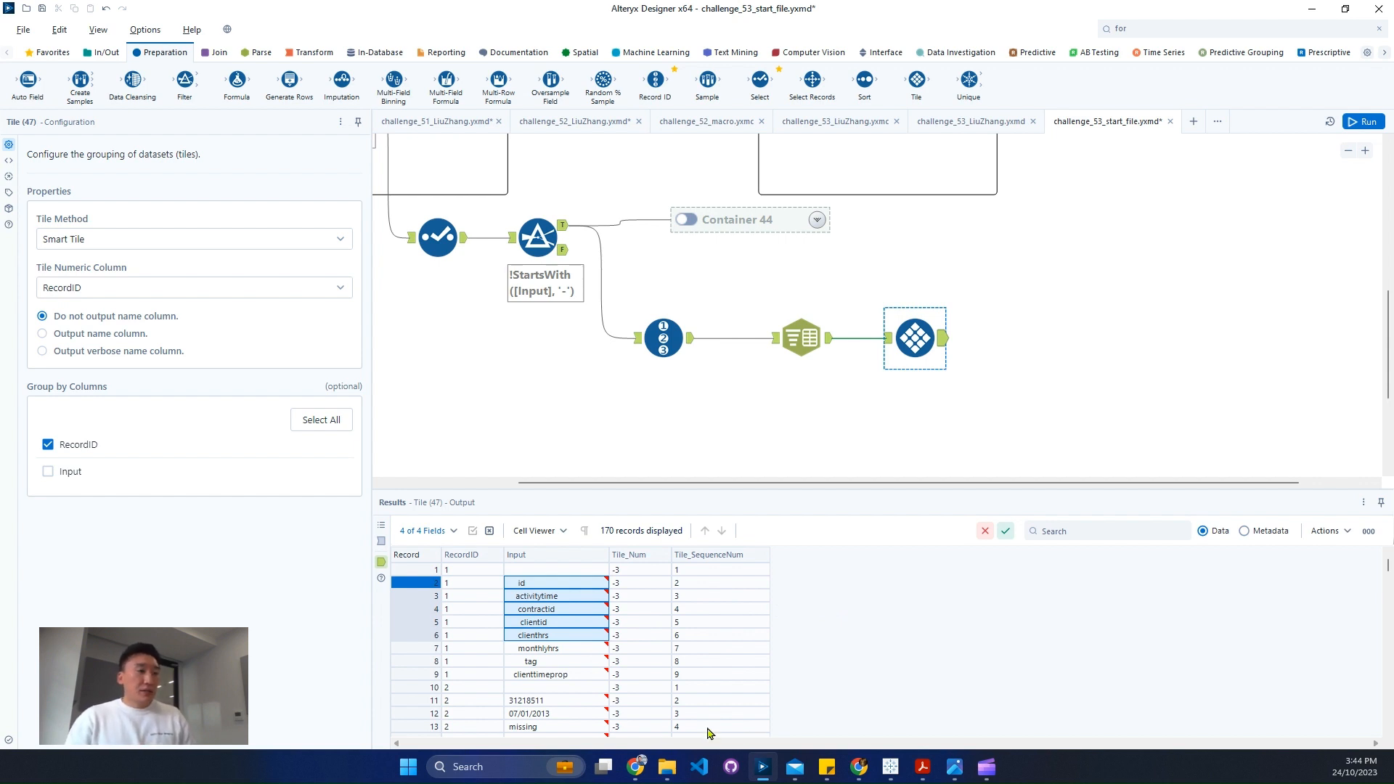
pyautogui.scroll(-2, 668, 719)
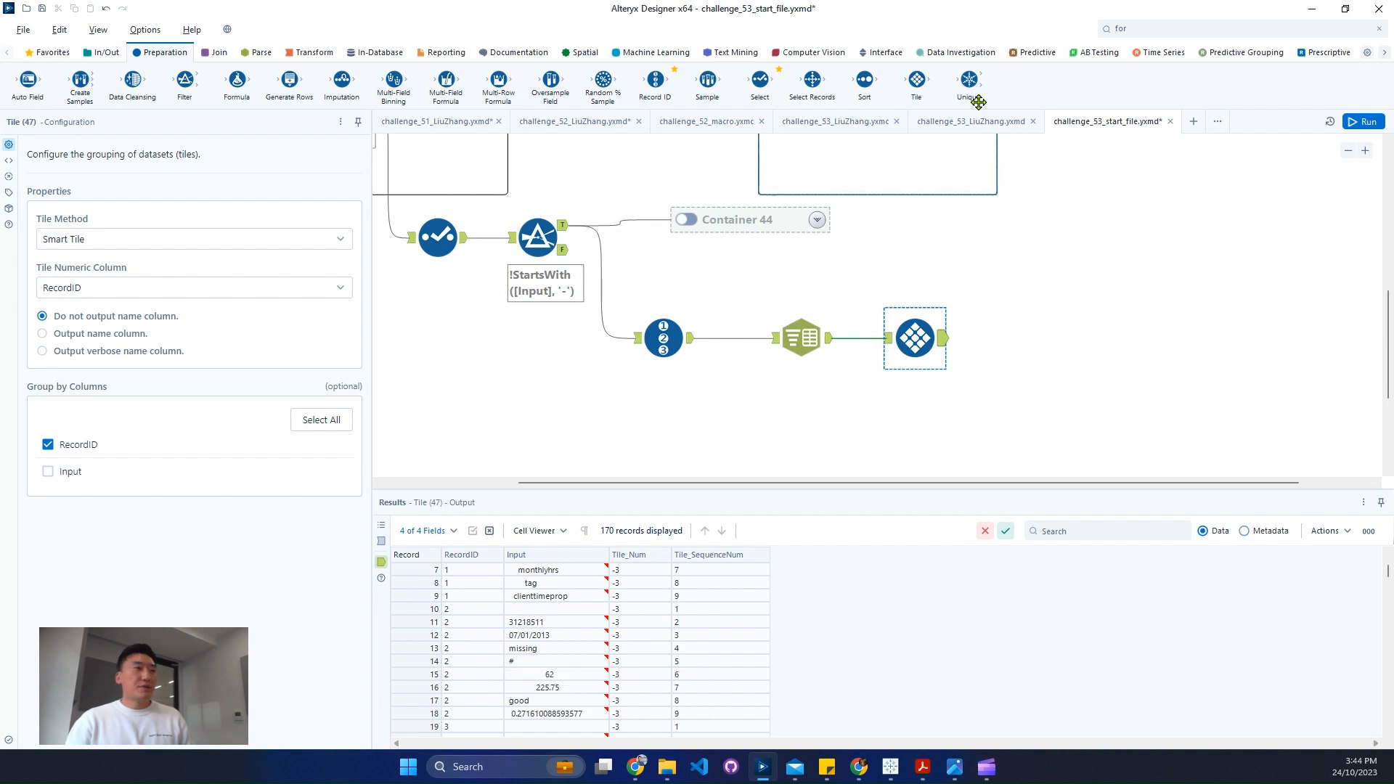
# Add a Formula tool after the Tile tool and choose Input as its output column.
pyautogui.click(1156, 20)
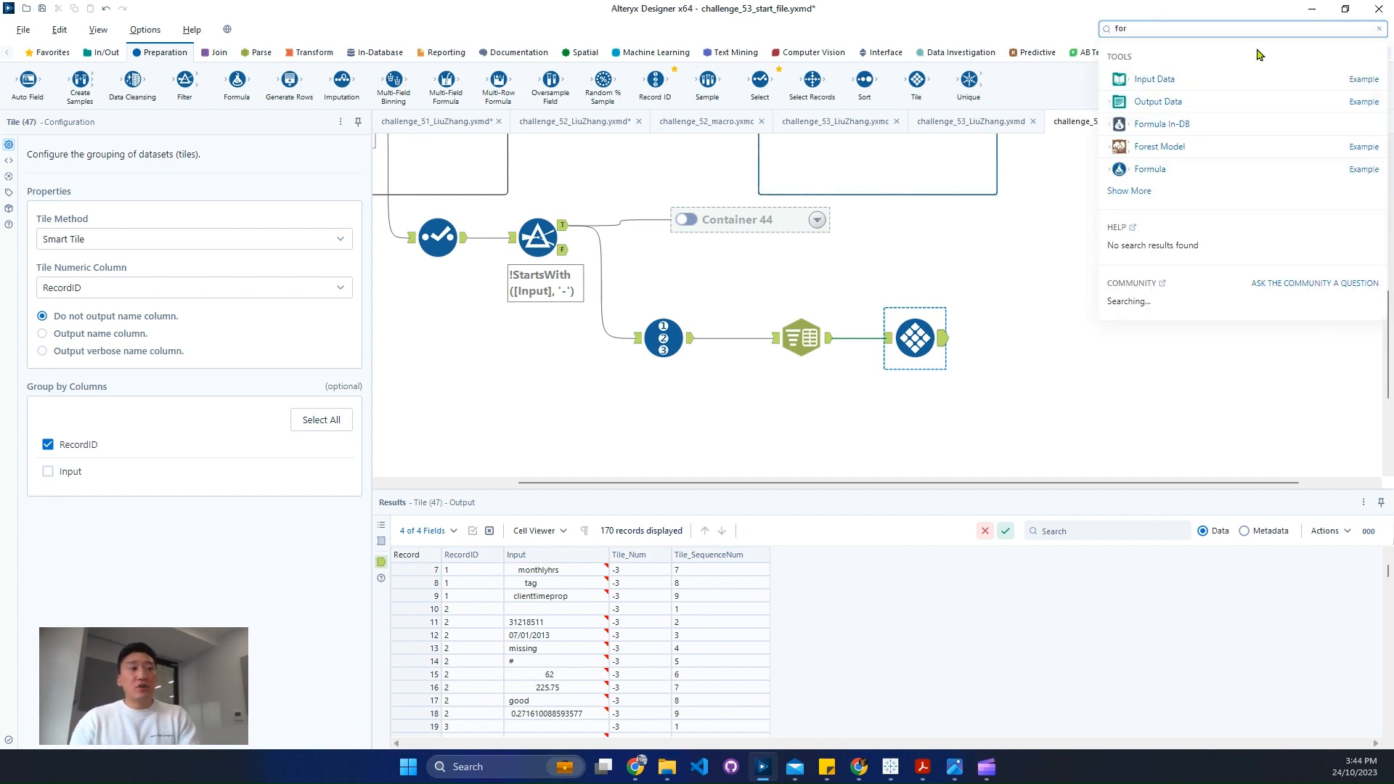
pyautogui.moveTo(1158, 169); pyautogui.dragTo(1029, 343)
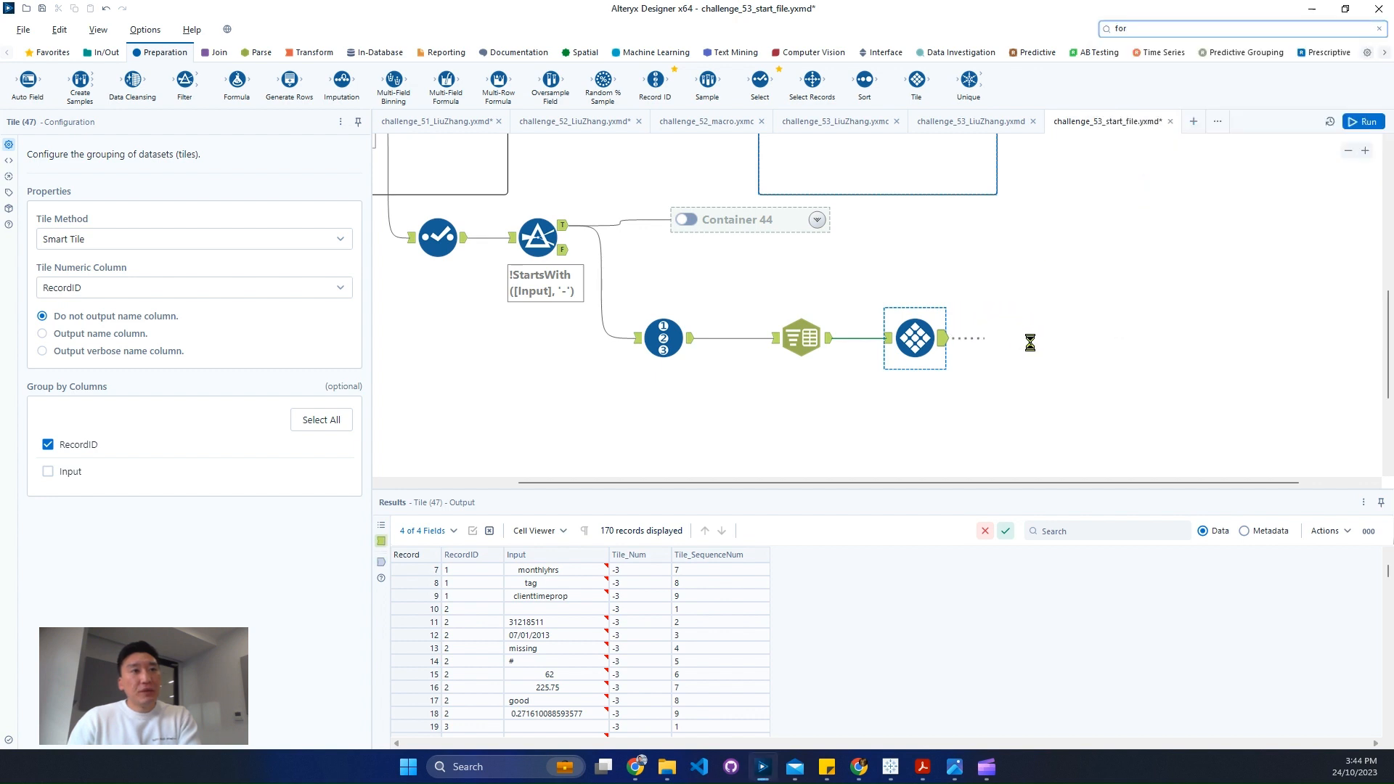
pyautogui.click(156, 158)
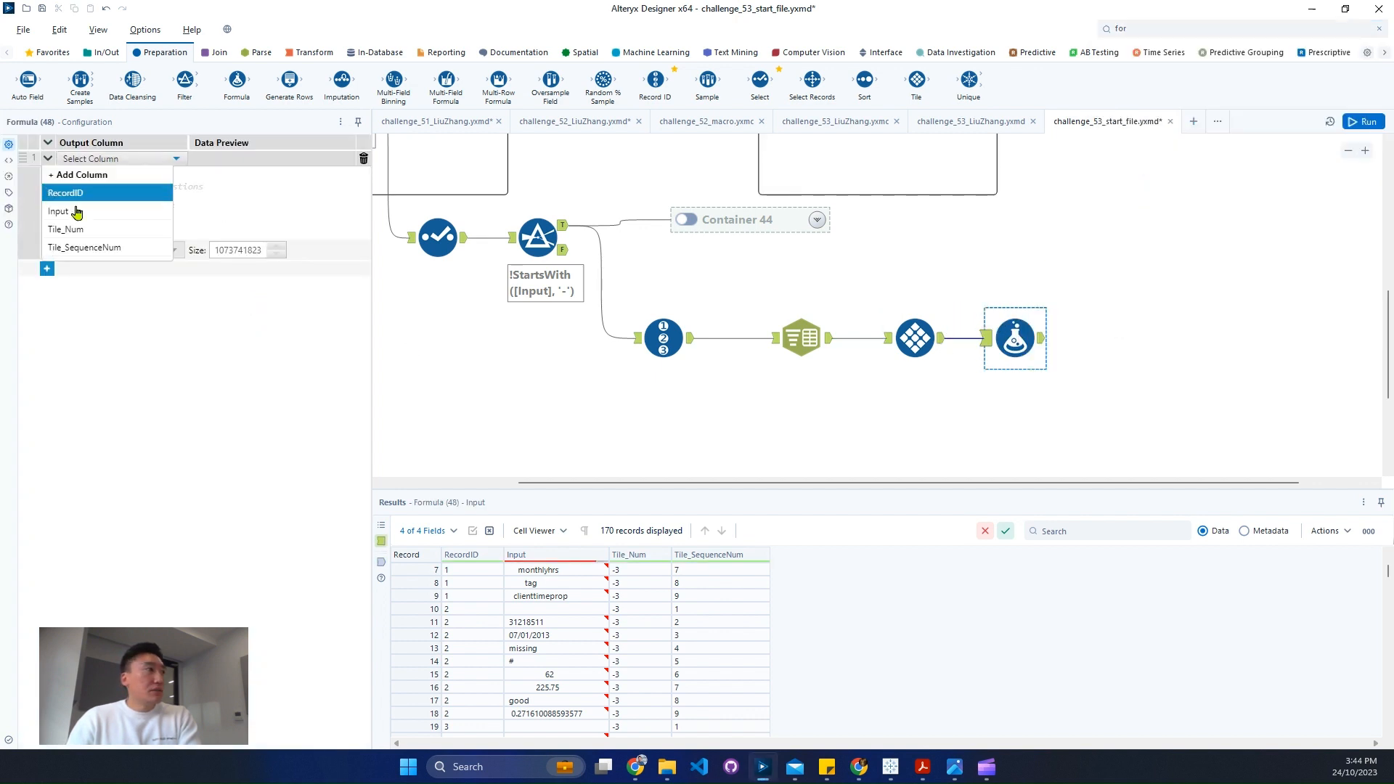
pyautogui.click(106, 216)
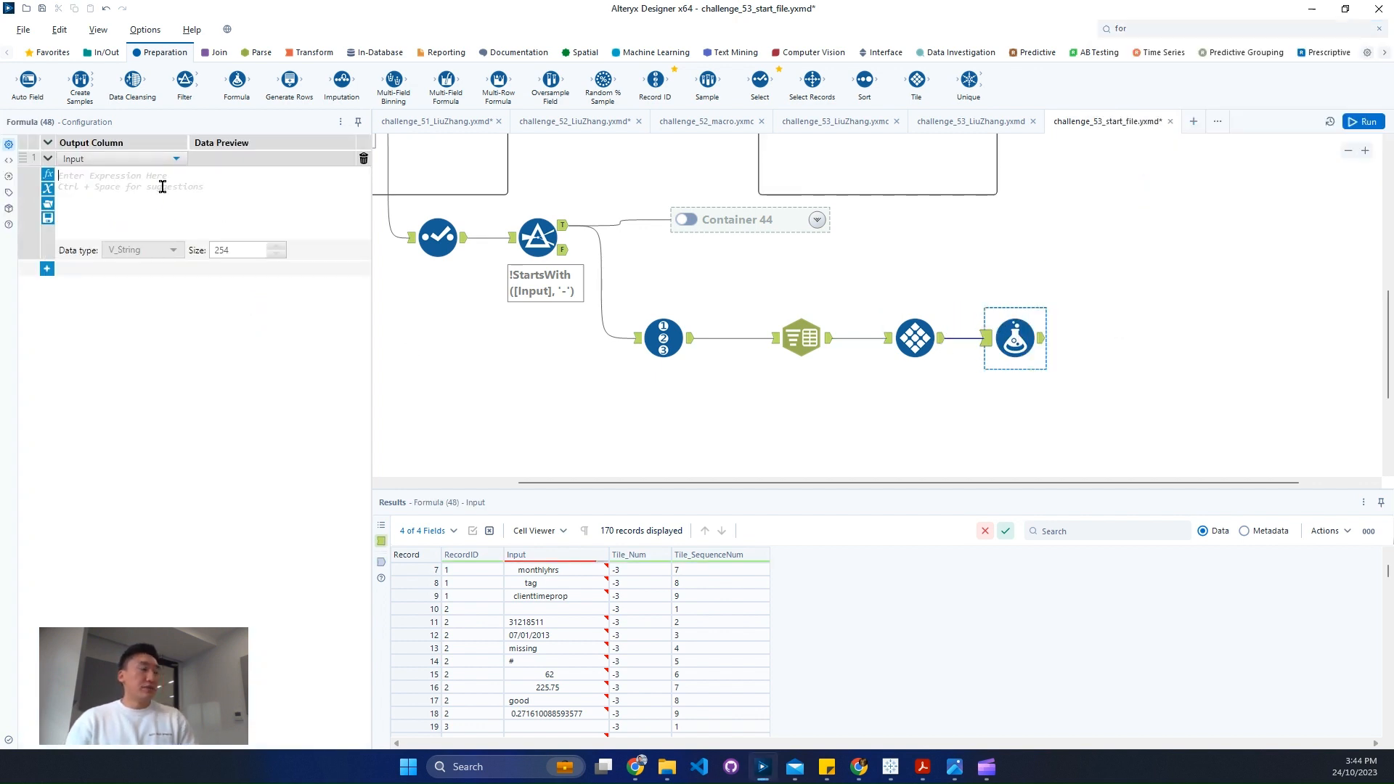
# Enter the expression Trim([Input],' ') for the Input column, run the workflow, and review the Formula output.
pyautogui.click(163, 186)
pyautogui.write('Trim(String,y)')
pyautogui.press('Return')
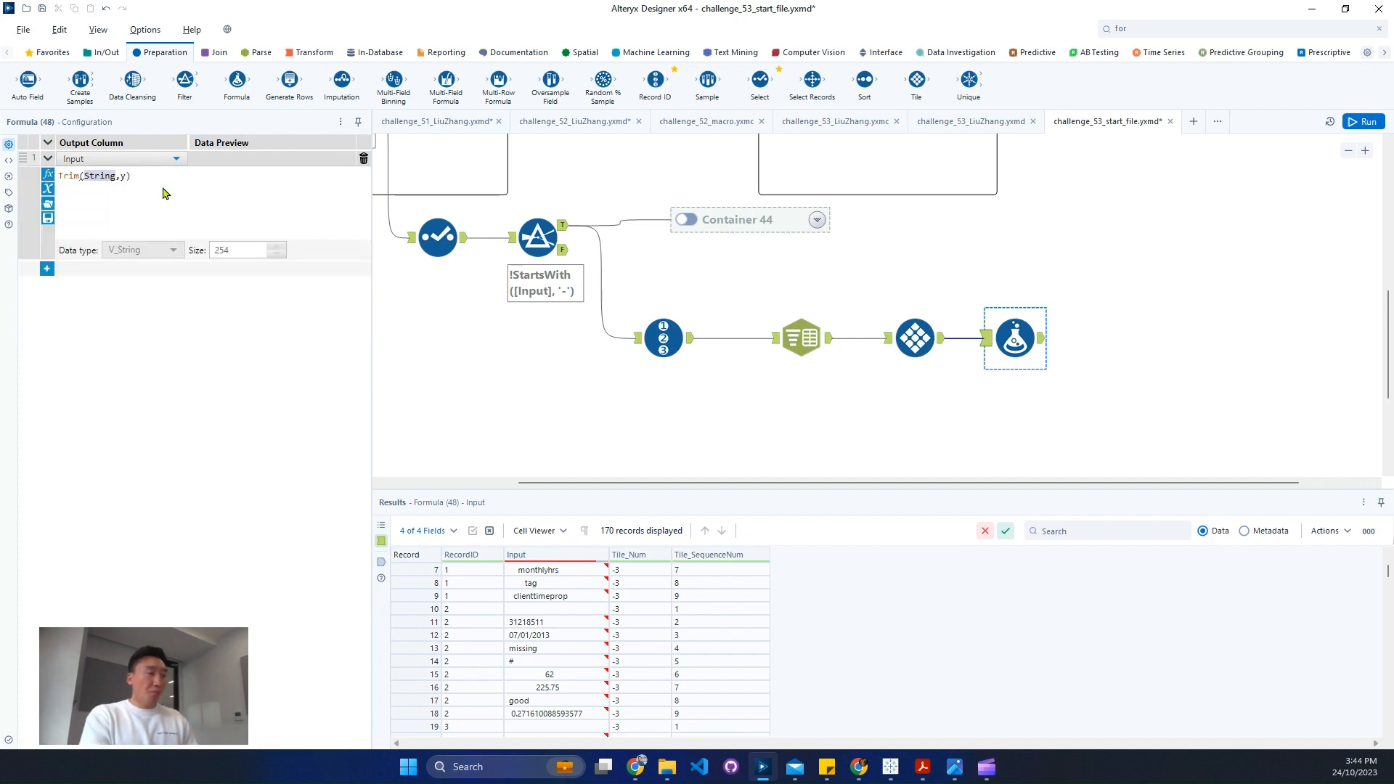
pyautogui.write('[Input]')
pyautogui.press('Return')
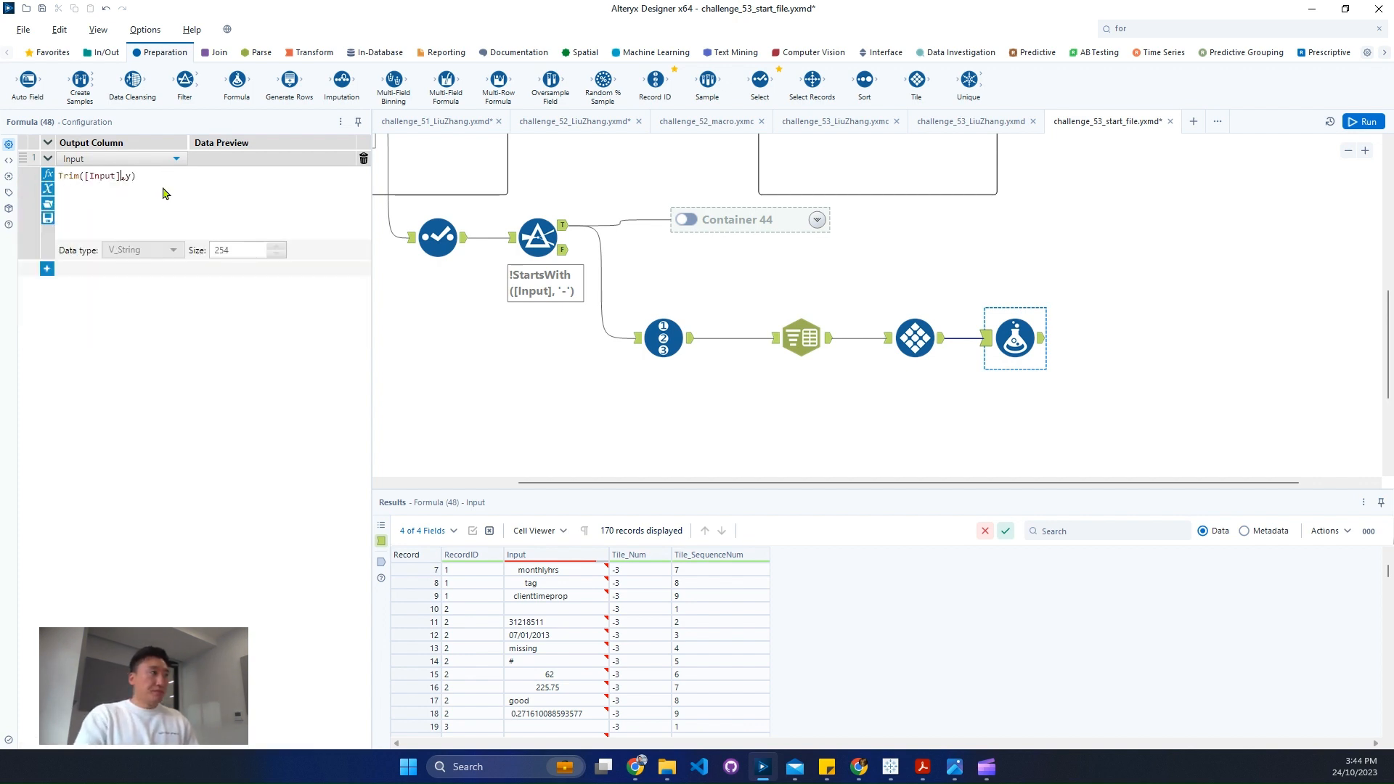
pyautogui.write("' '")
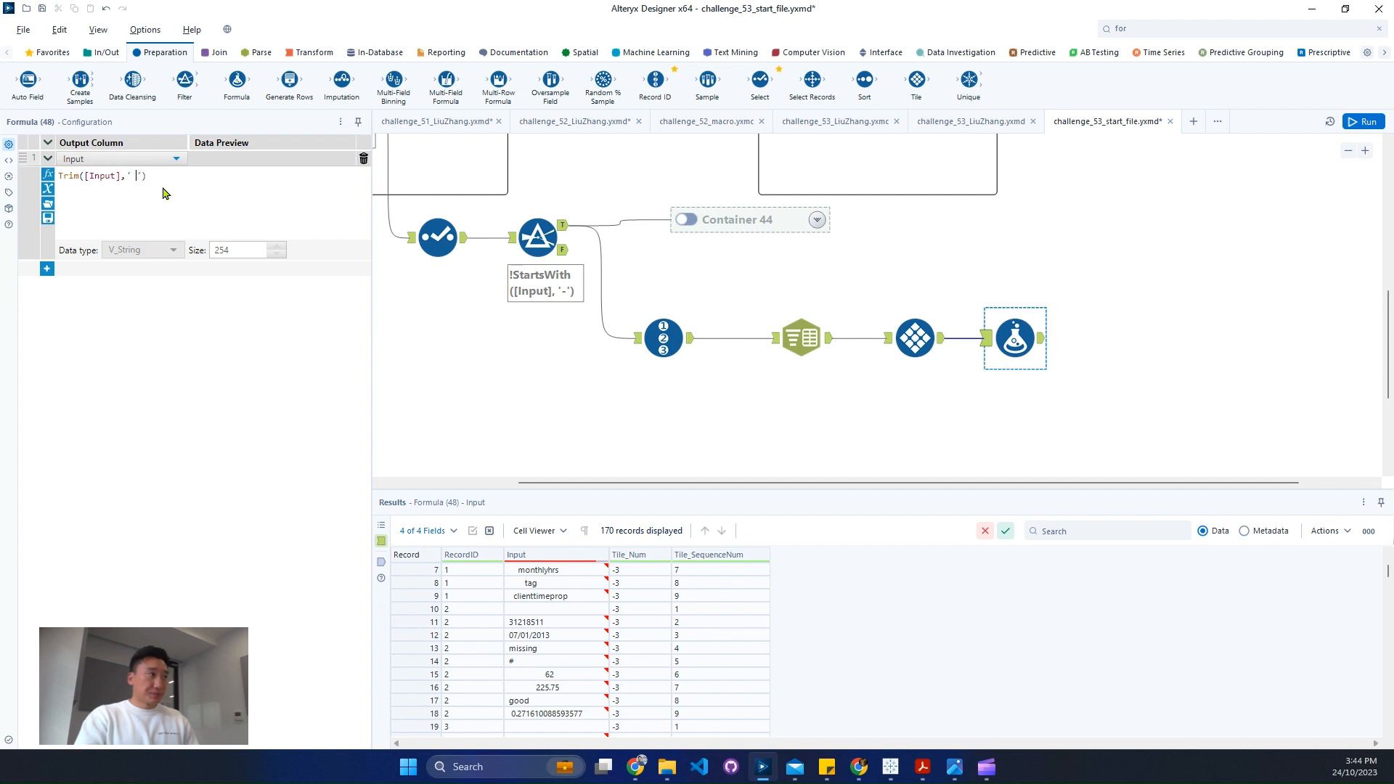
pyautogui.hotkey('ctrl', 'r')
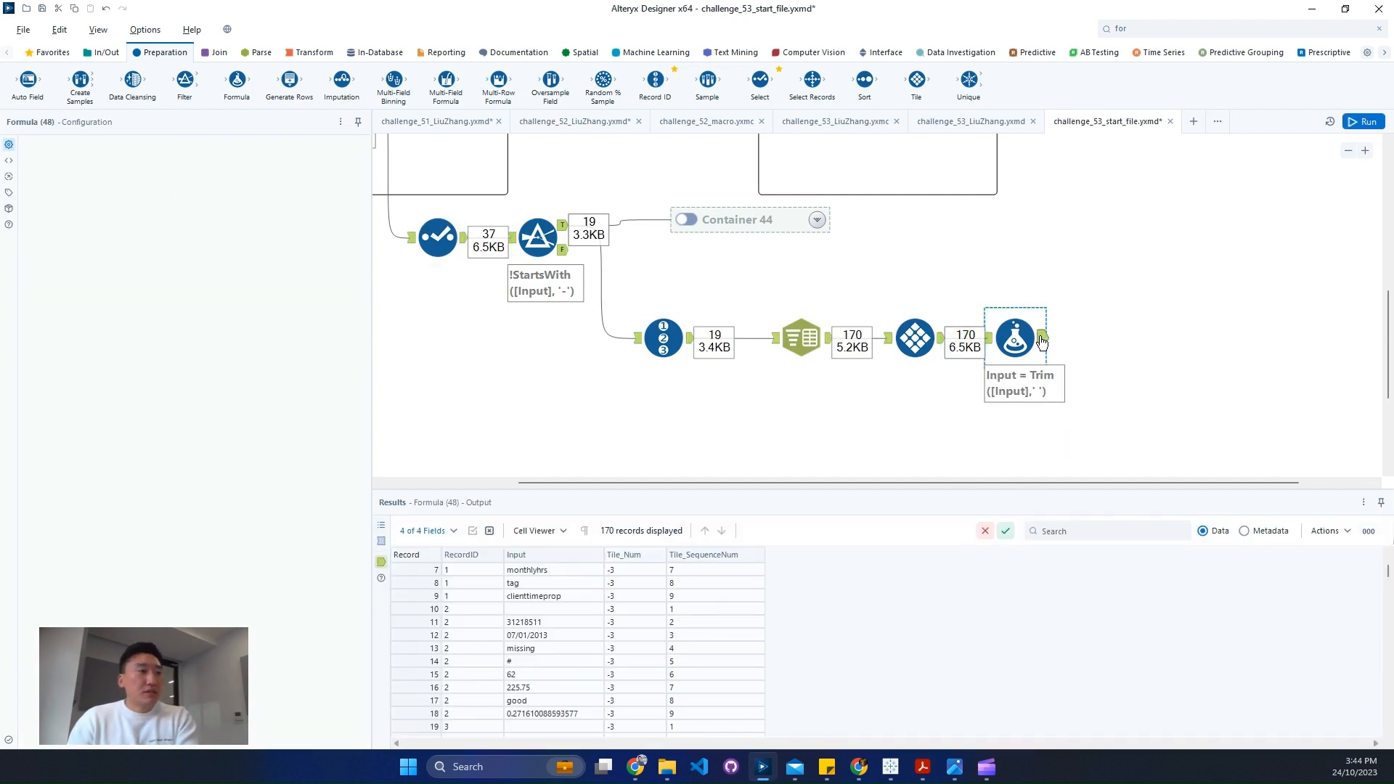
pyautogui.scroll(-7, 577, 581)
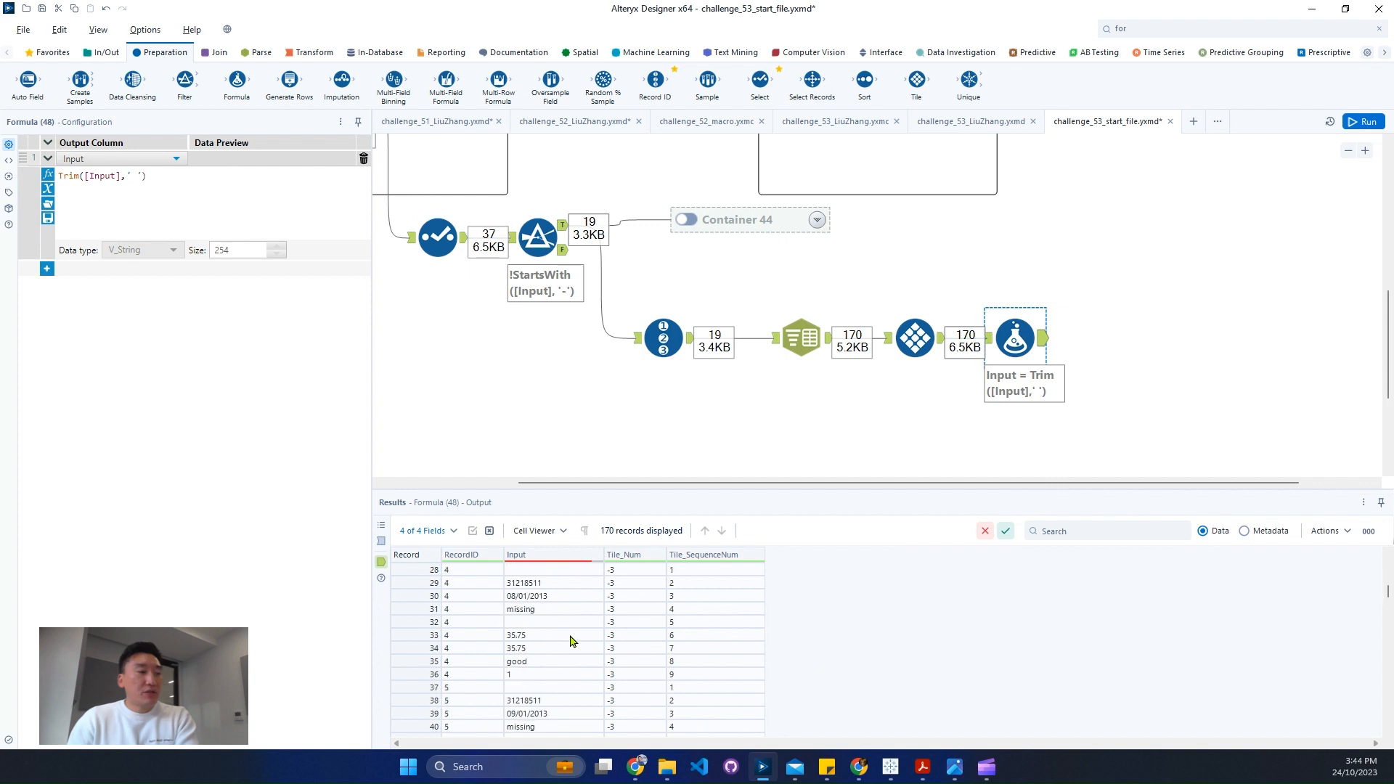
pyautogui.scroll(9, 573, 636)
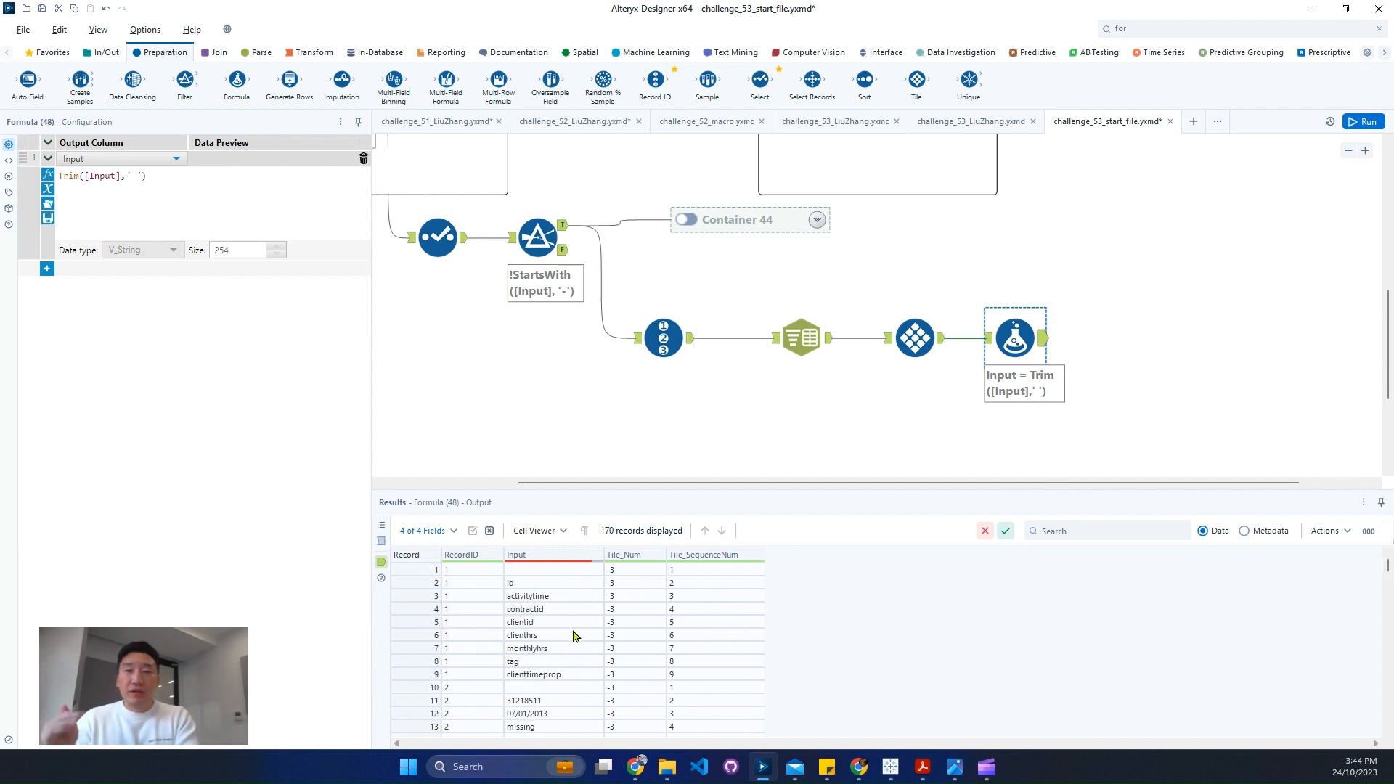
# Add a Cross Tab after the Formula tool, grouped by RecordID, with Tile_SequenceNum as headers, Input as values and Concatenate as the method.
pyautogui.click(311, 53)
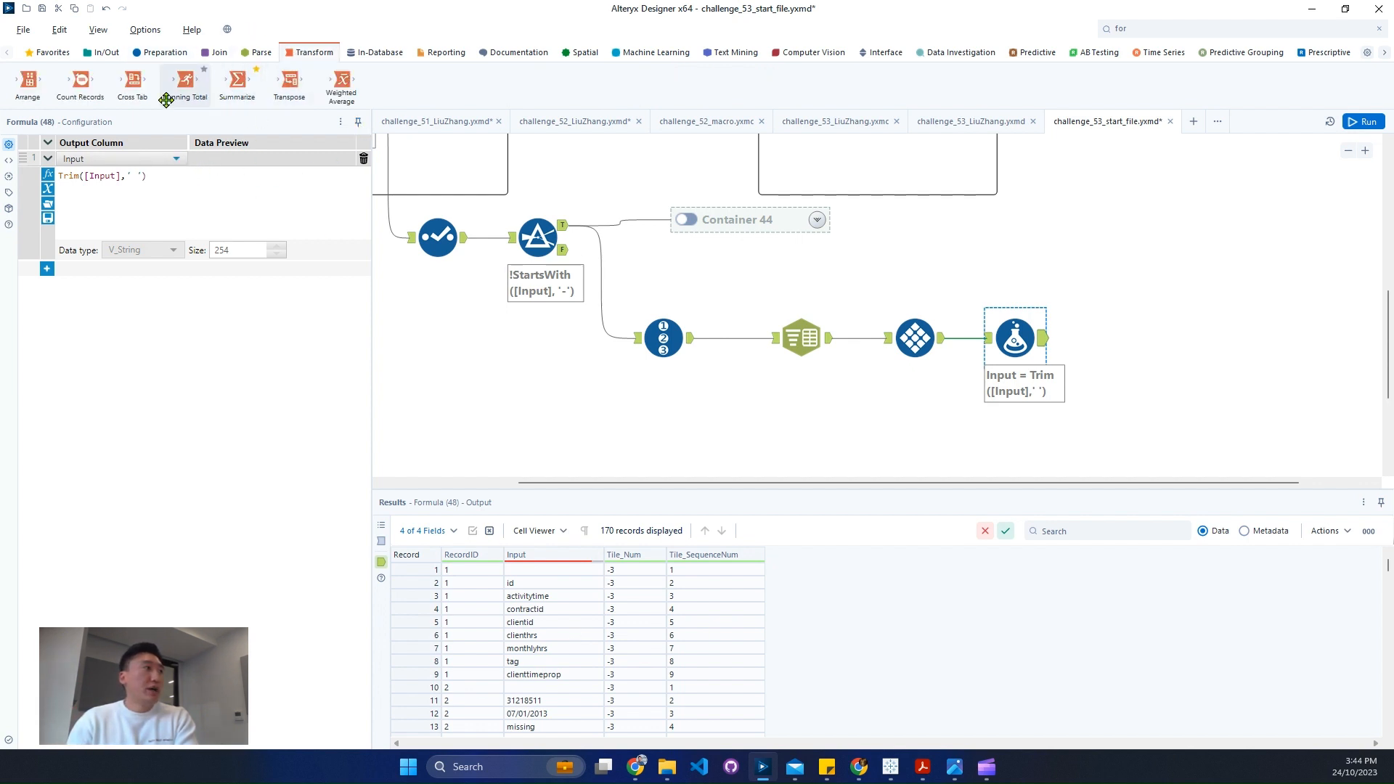
pyautogui.moveTo(132, 81); pyautogui.dragTo(1151, 347)
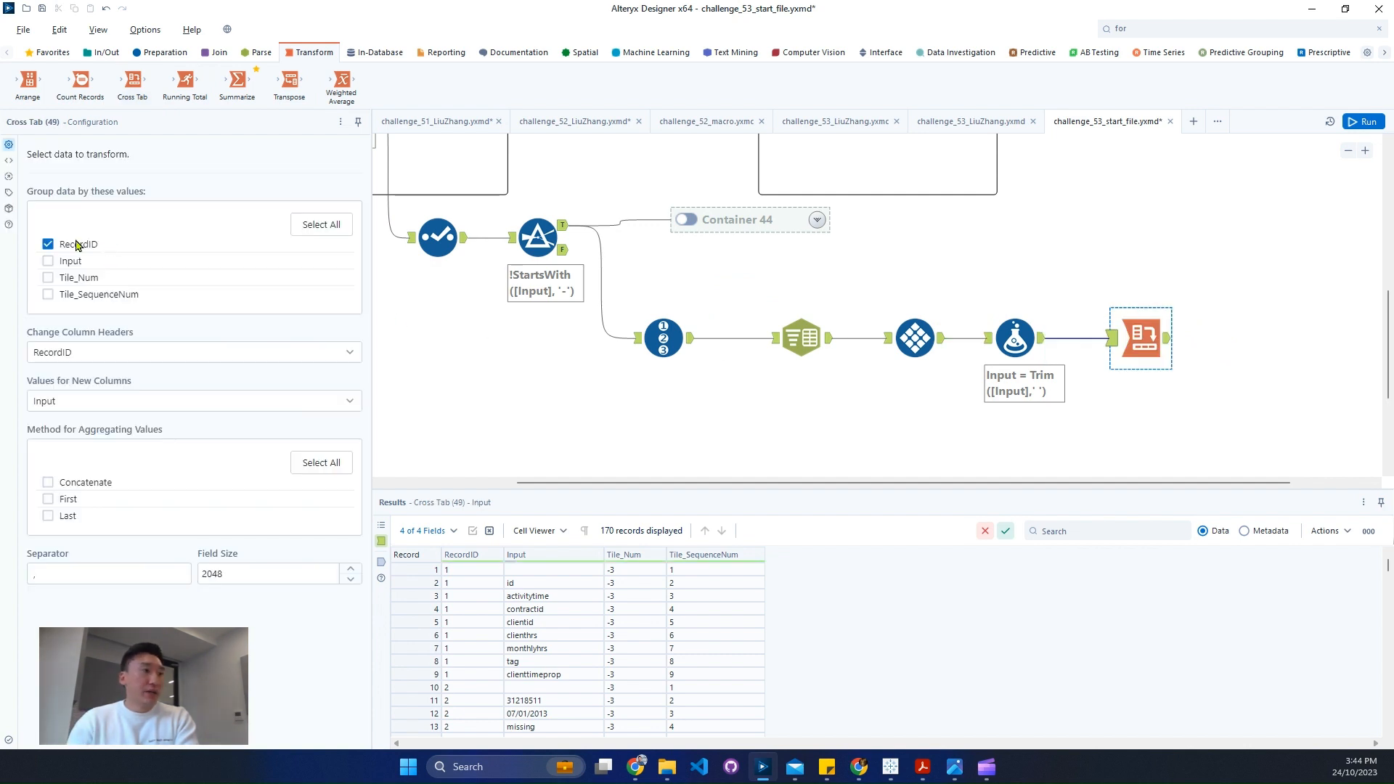
pyautogui.click(128, 352)
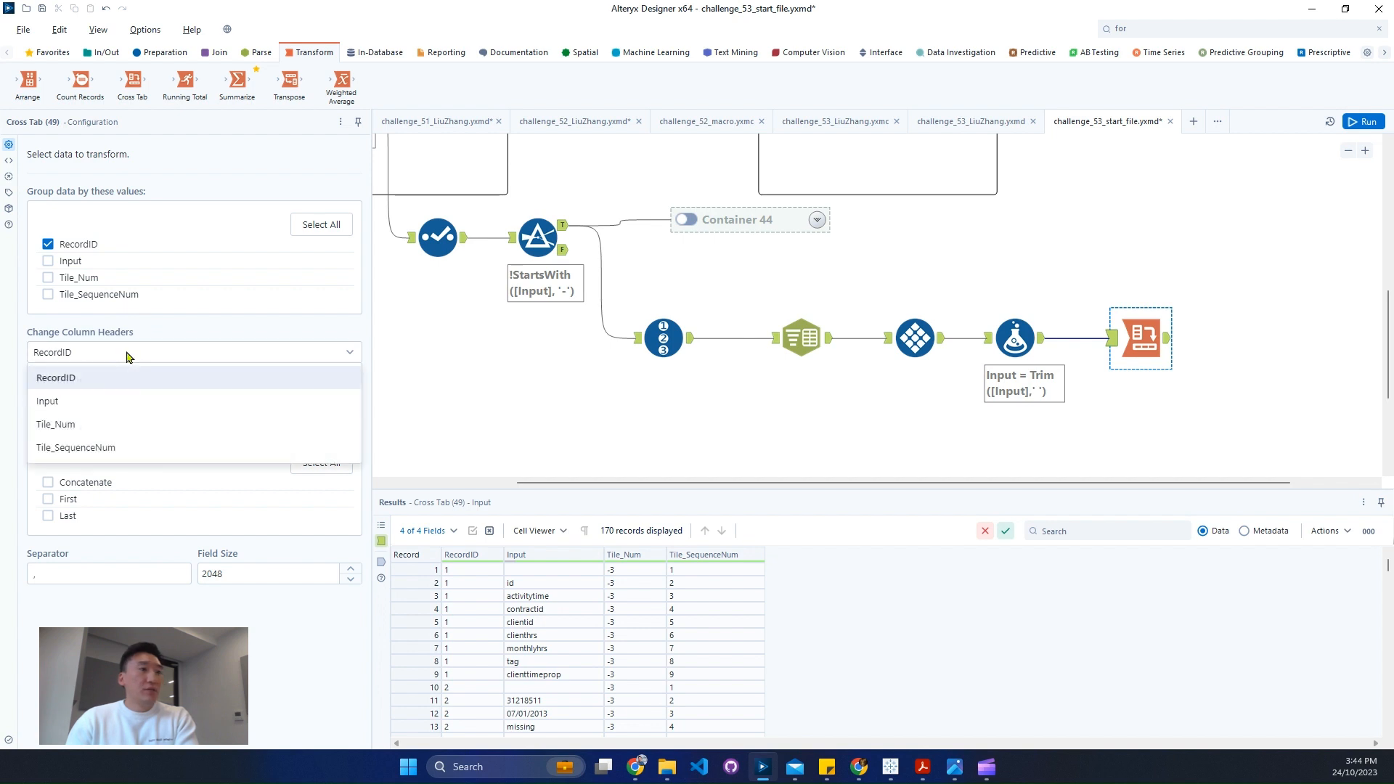
pyautogui.click(126, 442)
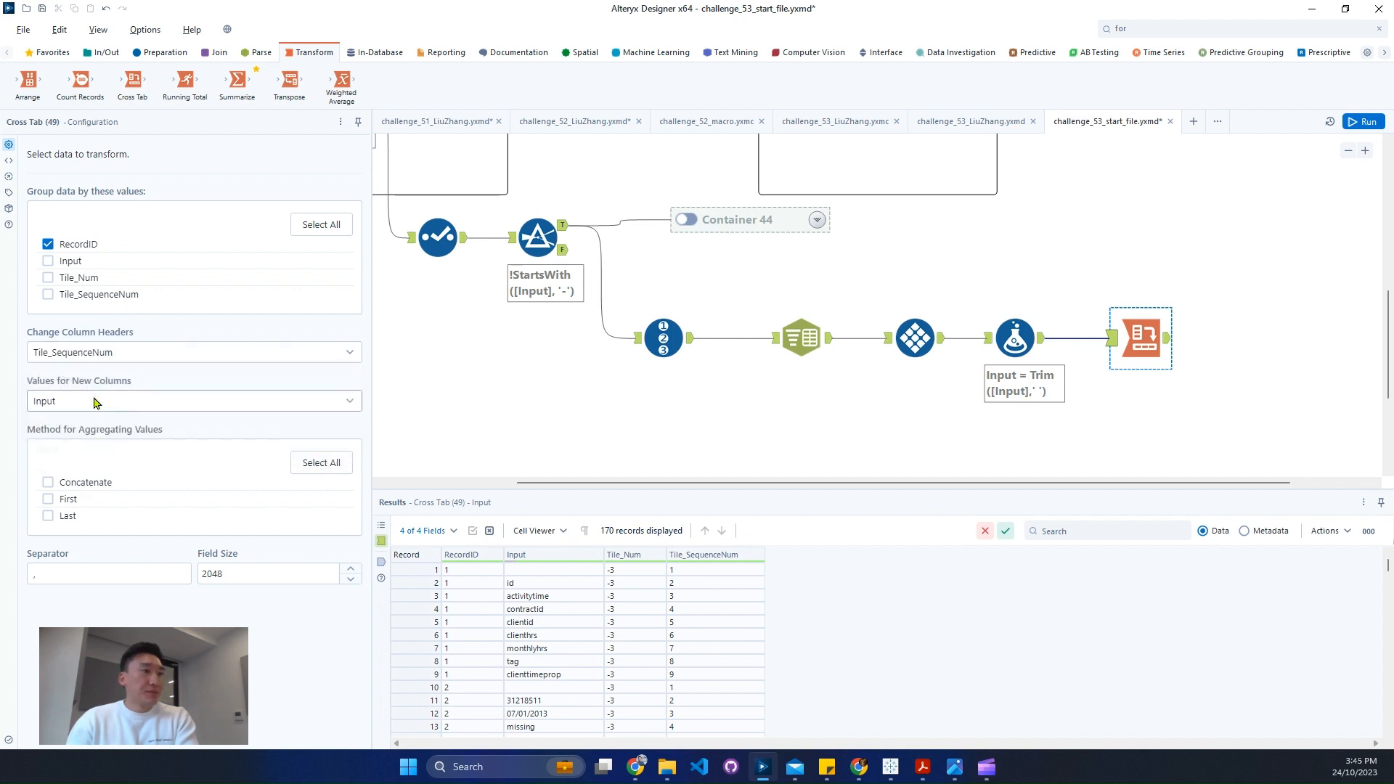
pyautogui.click(94, 401)
pyautogui.click(94, 401)
pyautogui.click(48, 482)
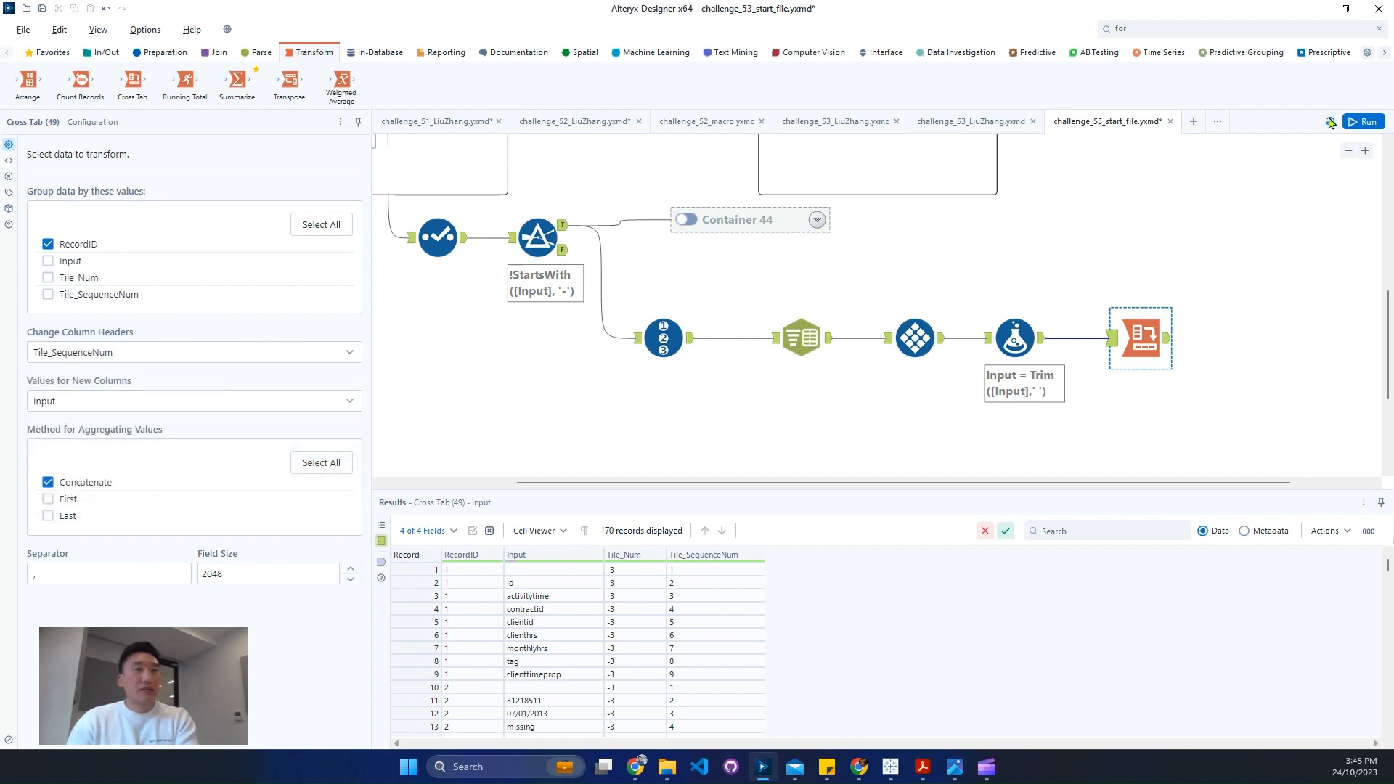
# Run the workflow and review the records in the Cross Tab output.
pyautogui.click(1362, 122)
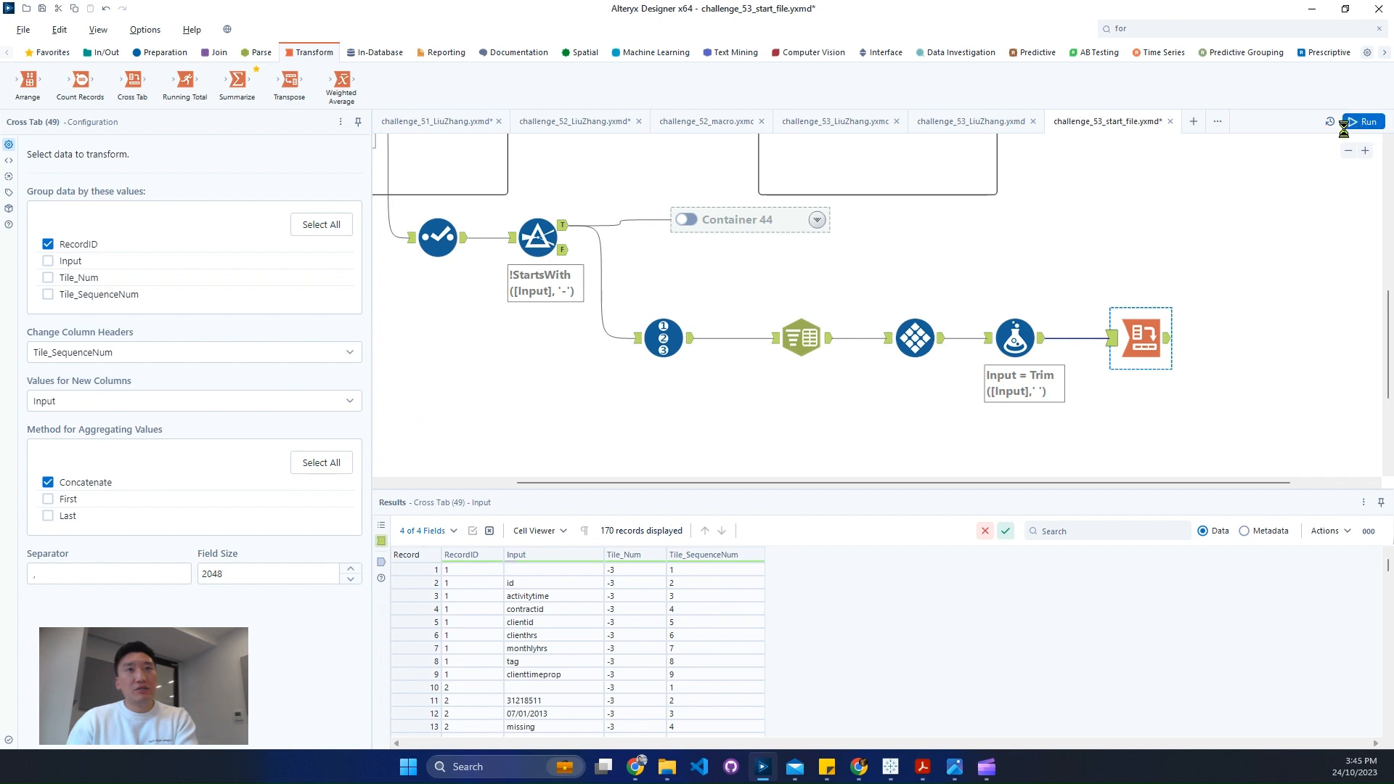
pyautogui.click(1159, 346)
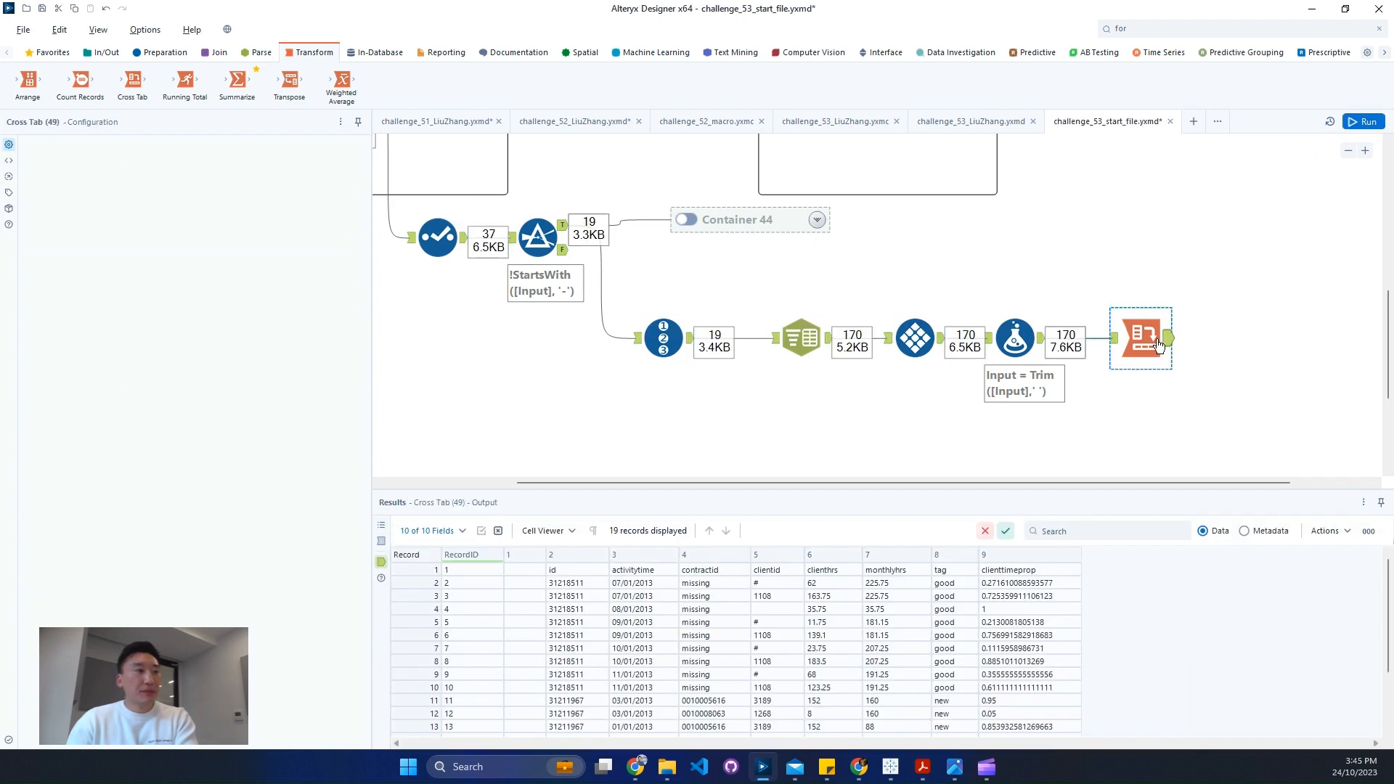
pyautogui.scroll(-2, 869, 656)
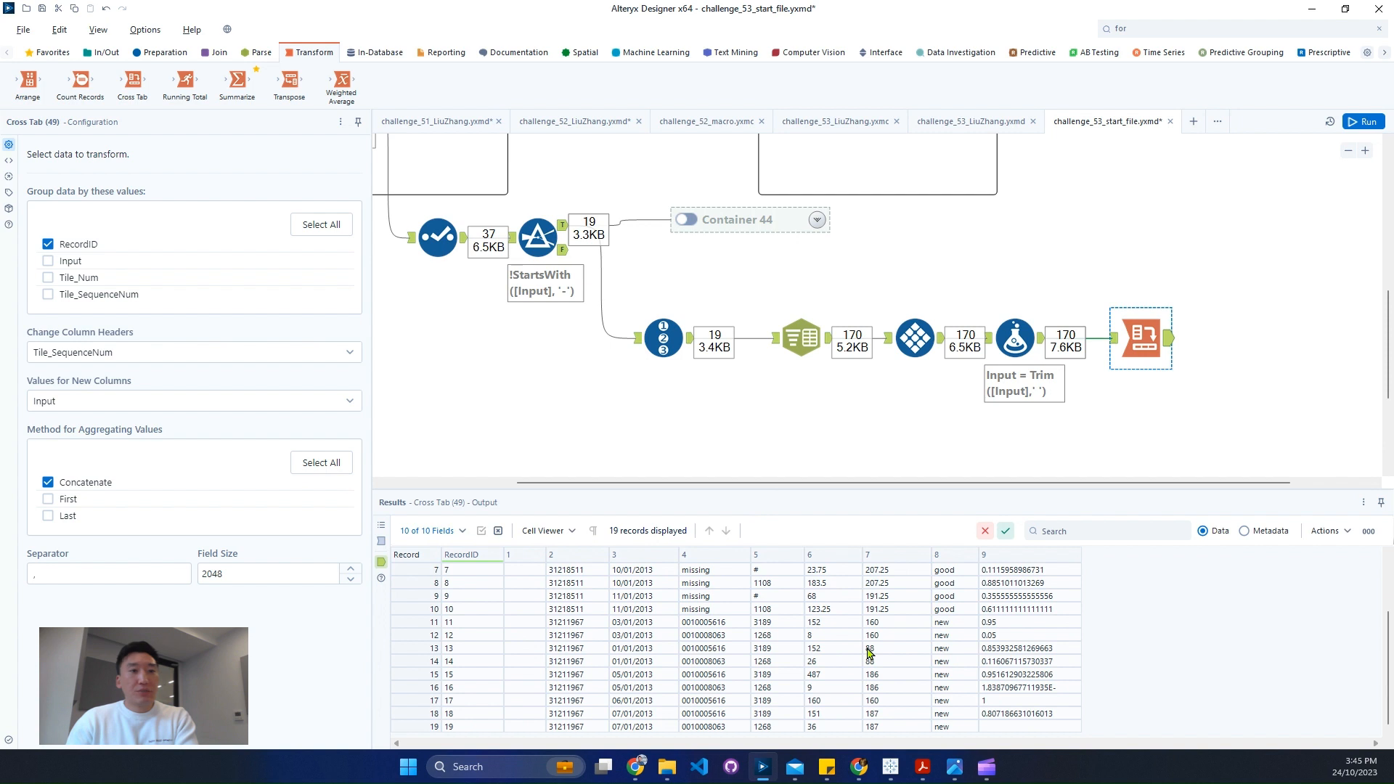
pyautogui.scroll(2, 869, 652)
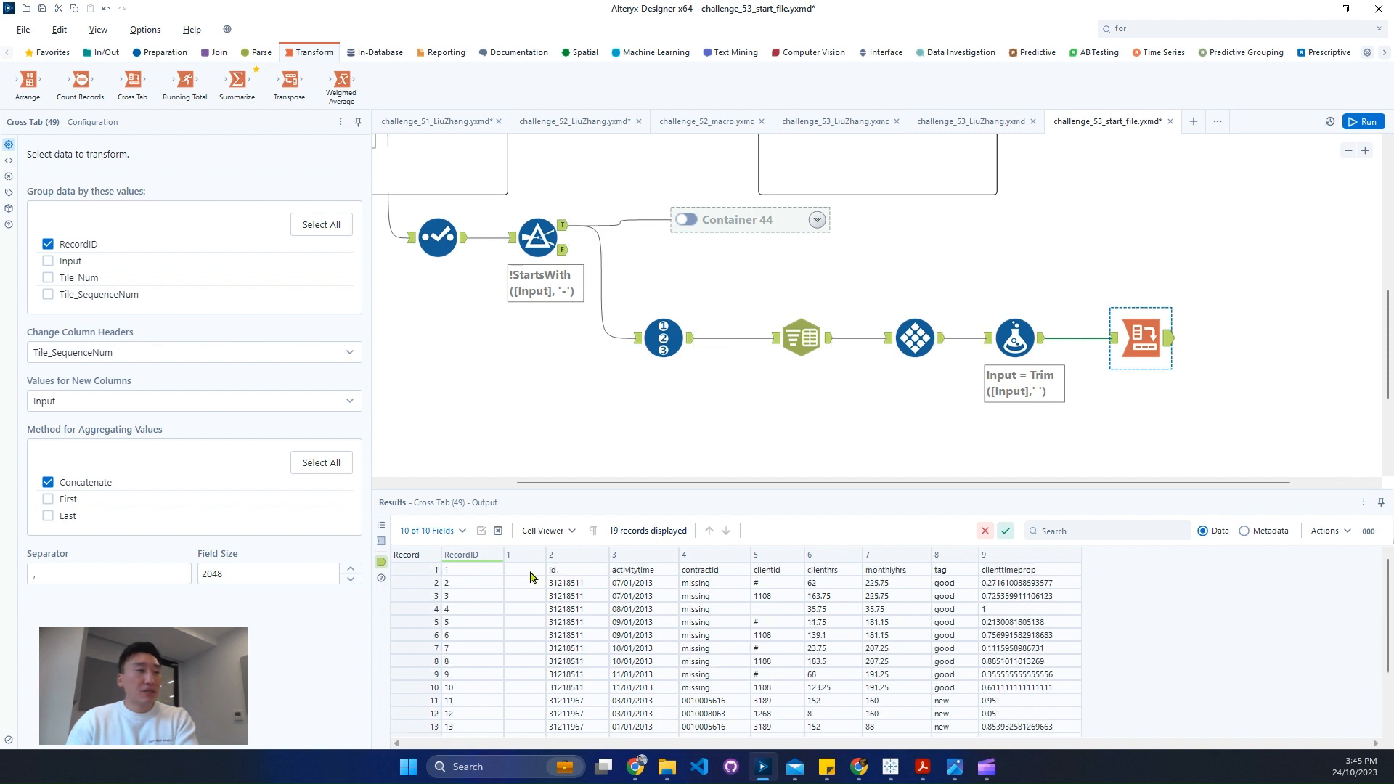
# Find the Dynamic Rename tool and connect it after the Cross Tab tool.
pyautogui.click(1220, 29)
pyautogui.write('dyn')
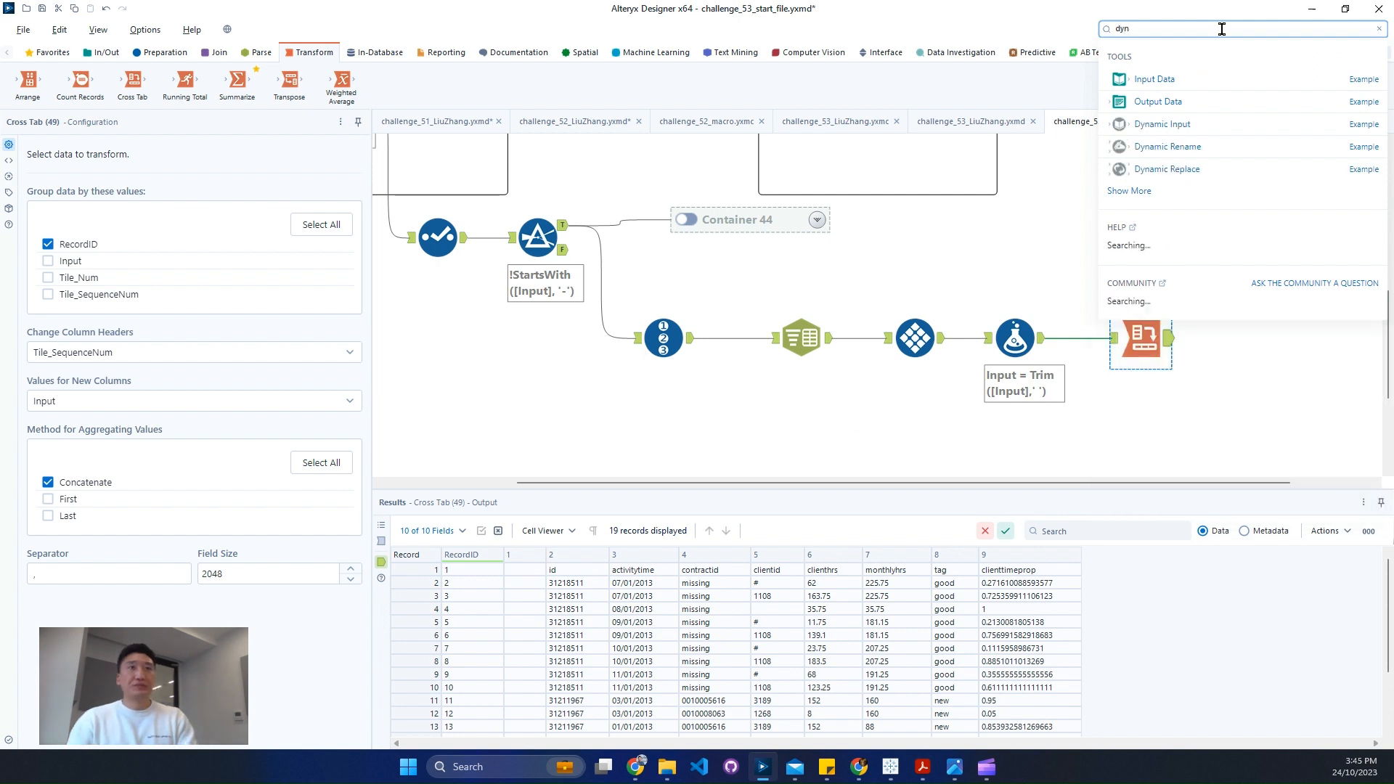
pyautogui.moveTo(1173, 215); pyautogui.dragTo(1253, 351)
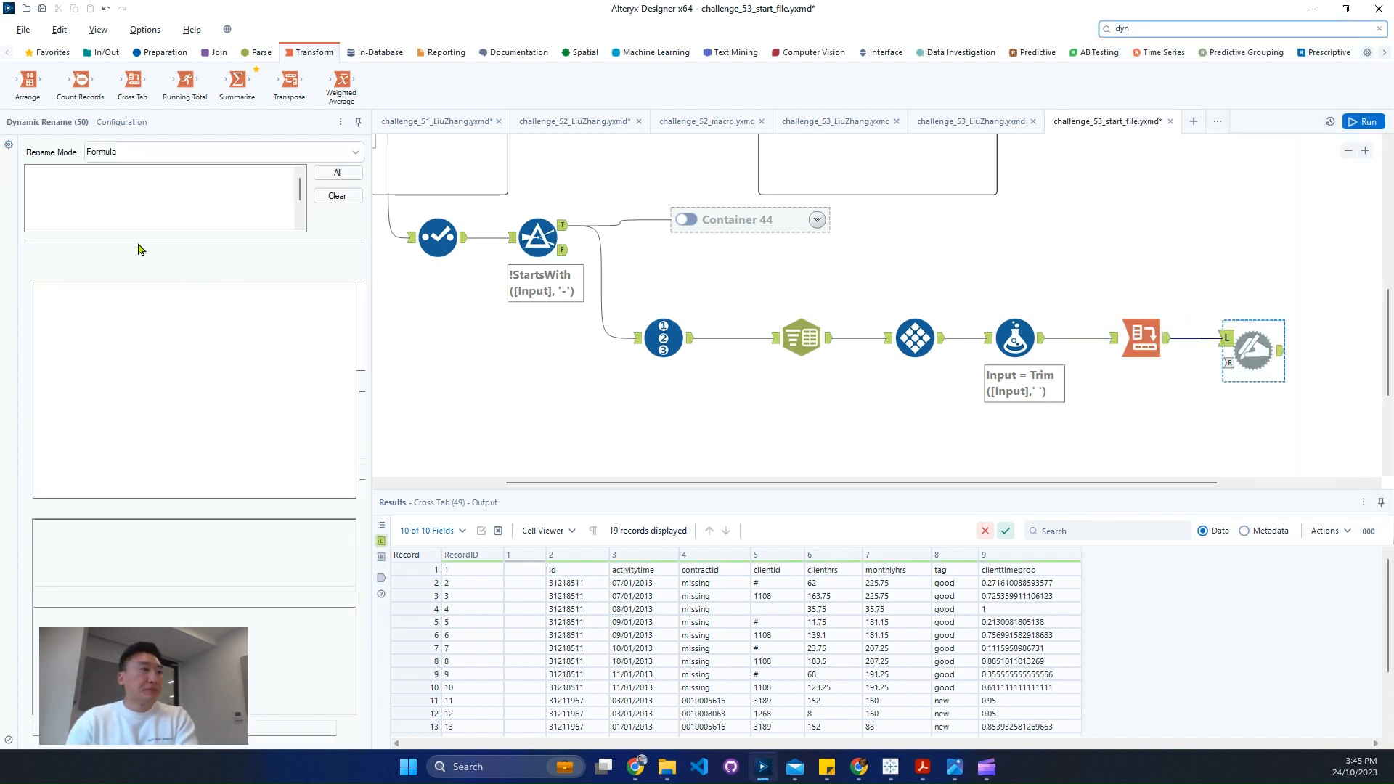
# Set Dynamic Rename to Take Field Names from First Row of Data for all columns except RecordID and 1, and run the workflow.
pyautogui.click(337, 172)
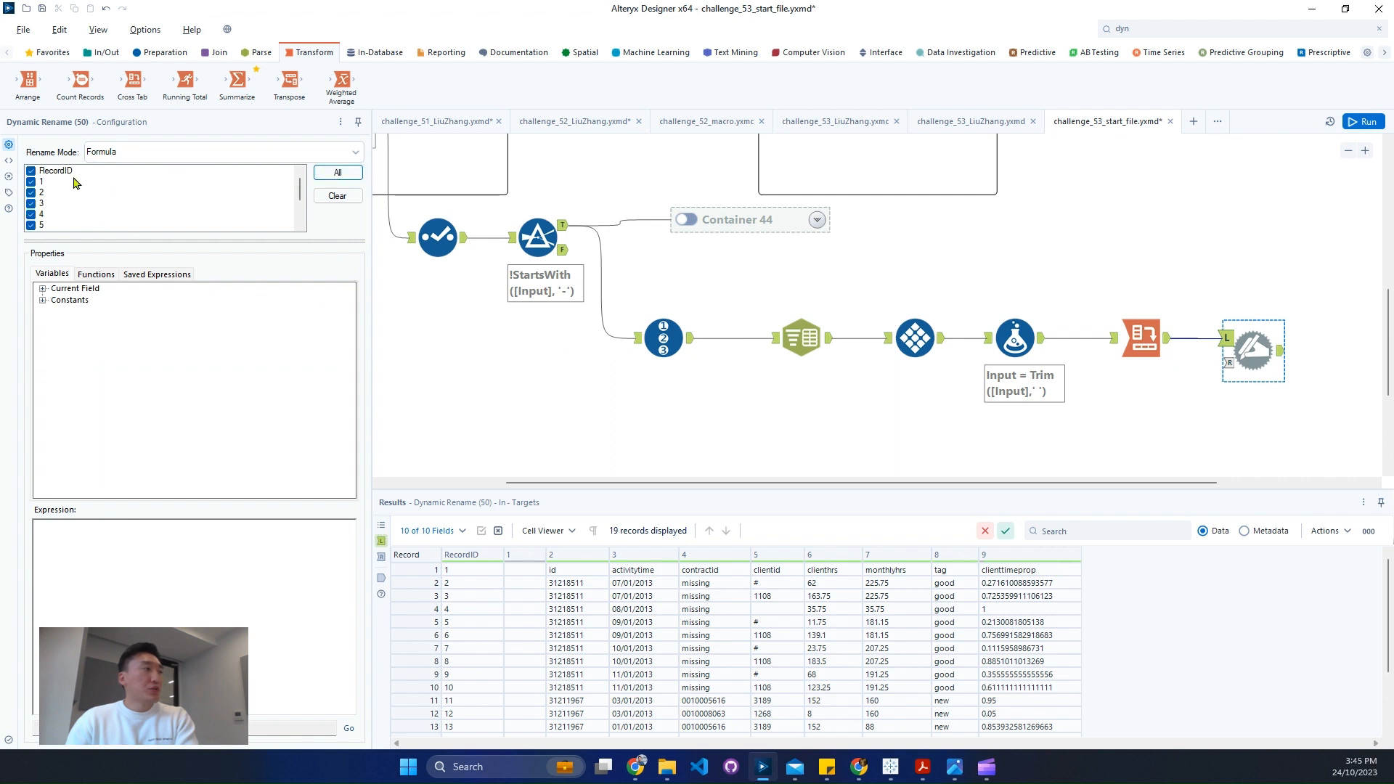
pyautogui.click(30, 171)
pyautogui.click(31, 182)
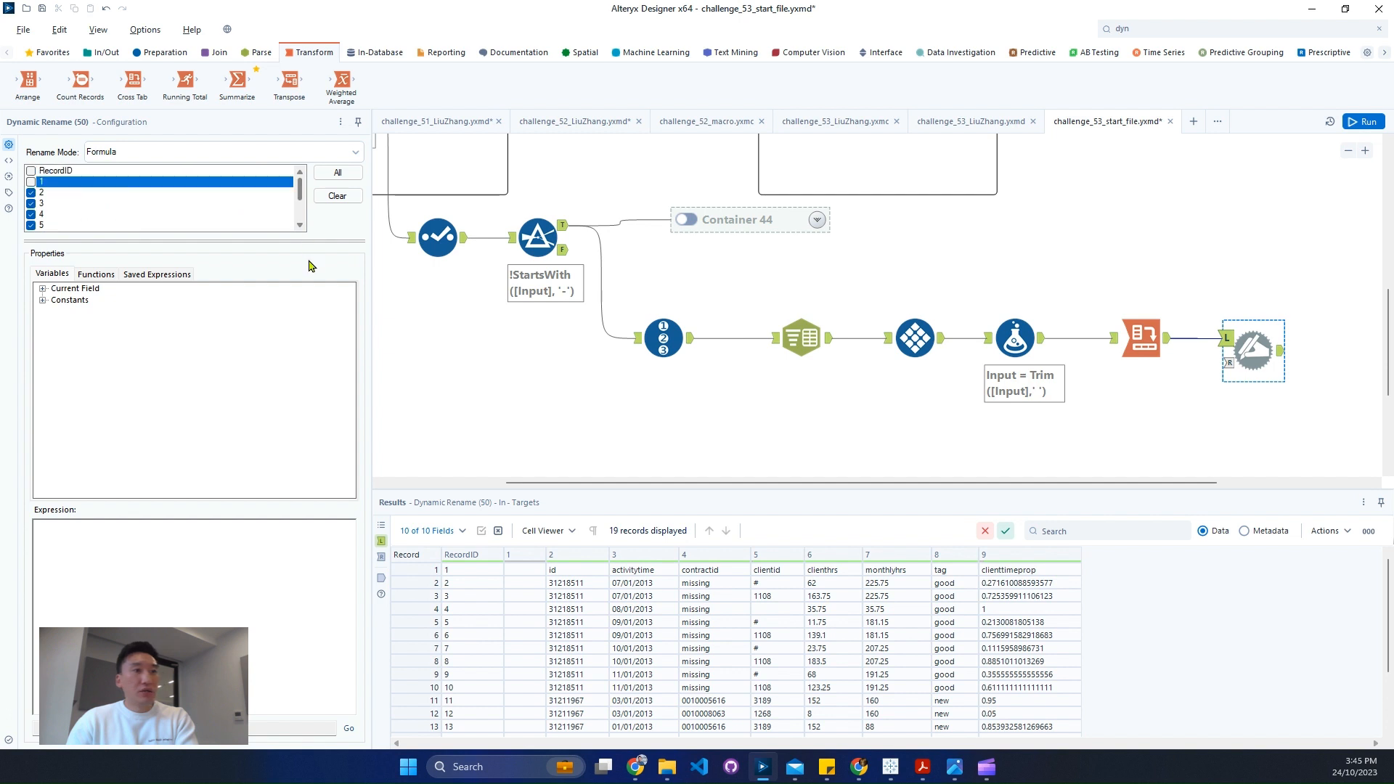
pyautogui.click(263, 152)
pyautogui.click(233, 206)
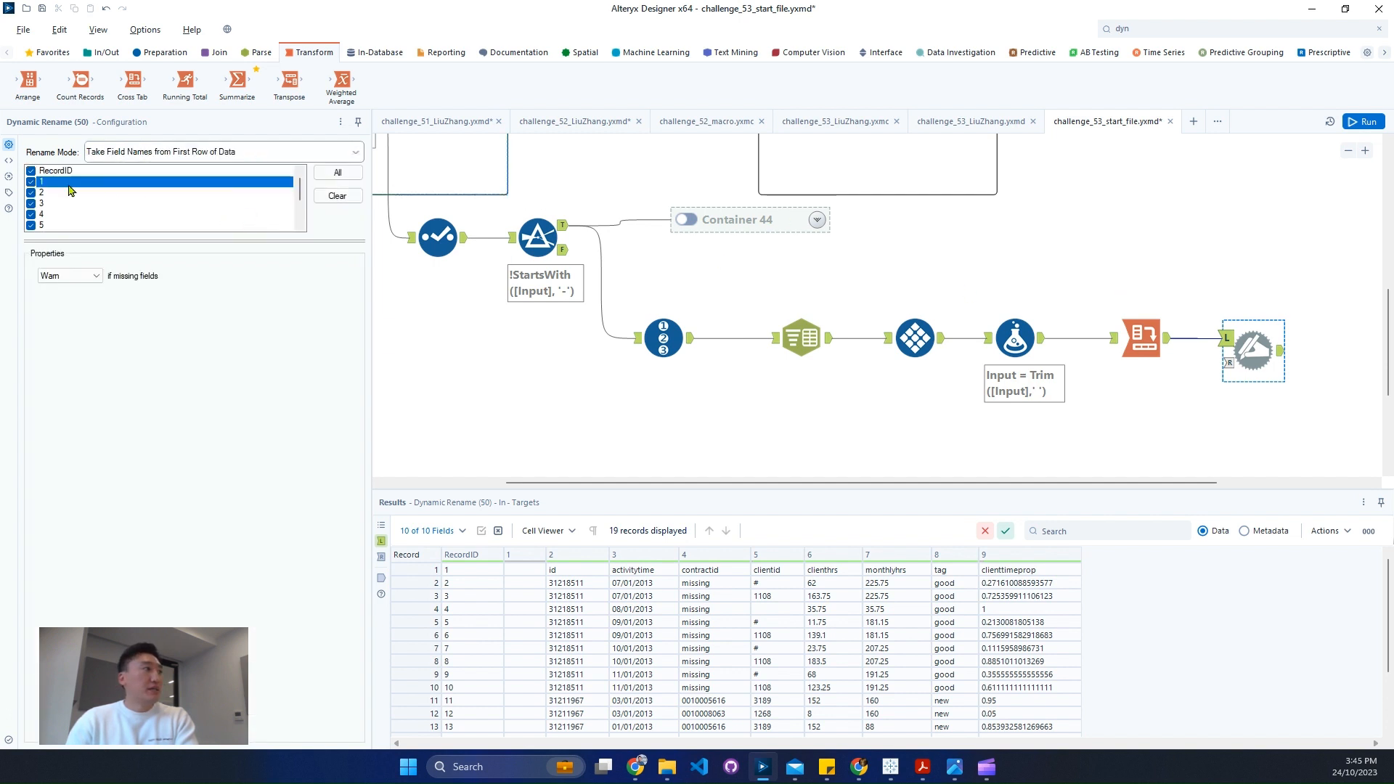
pyautogui.click(32, 171)
pyautogui.click(1365, 122)
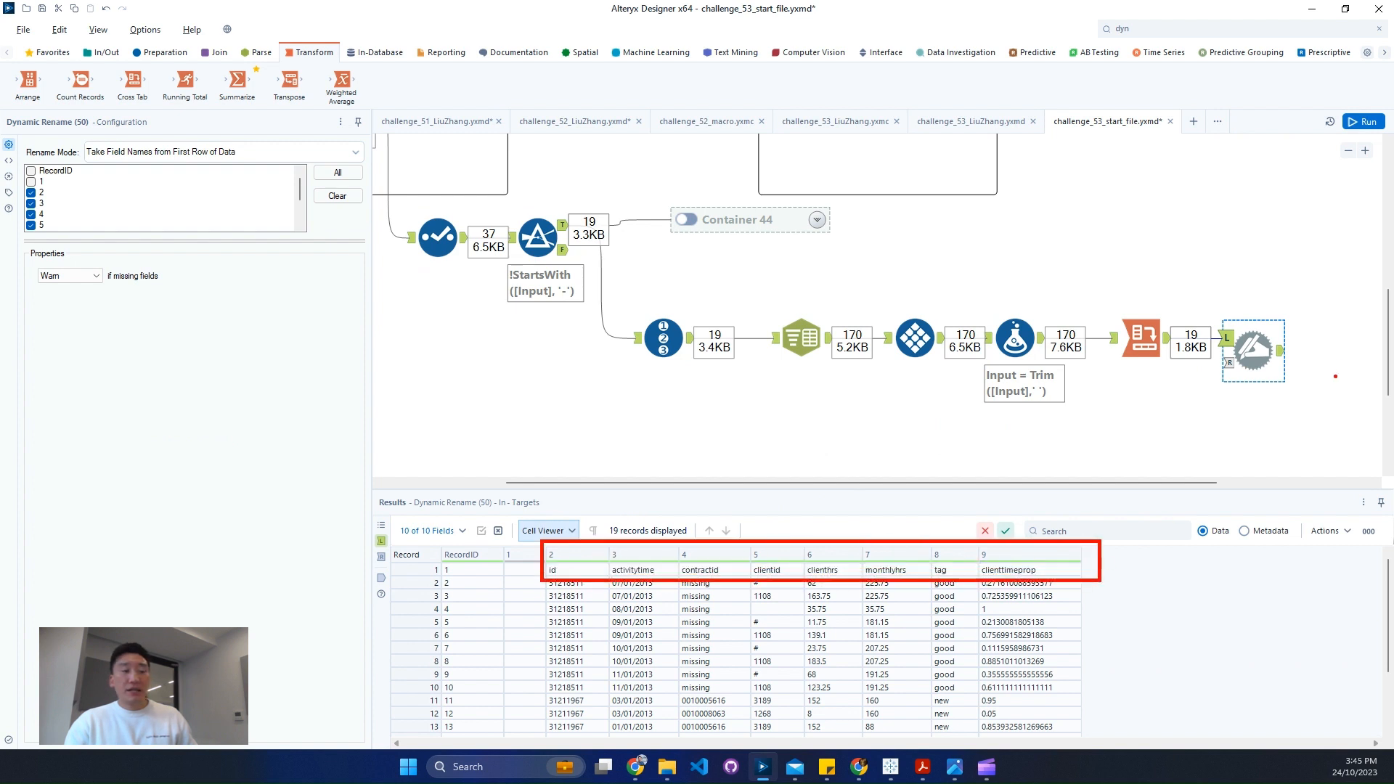
pyautogui.click(1282, 351)
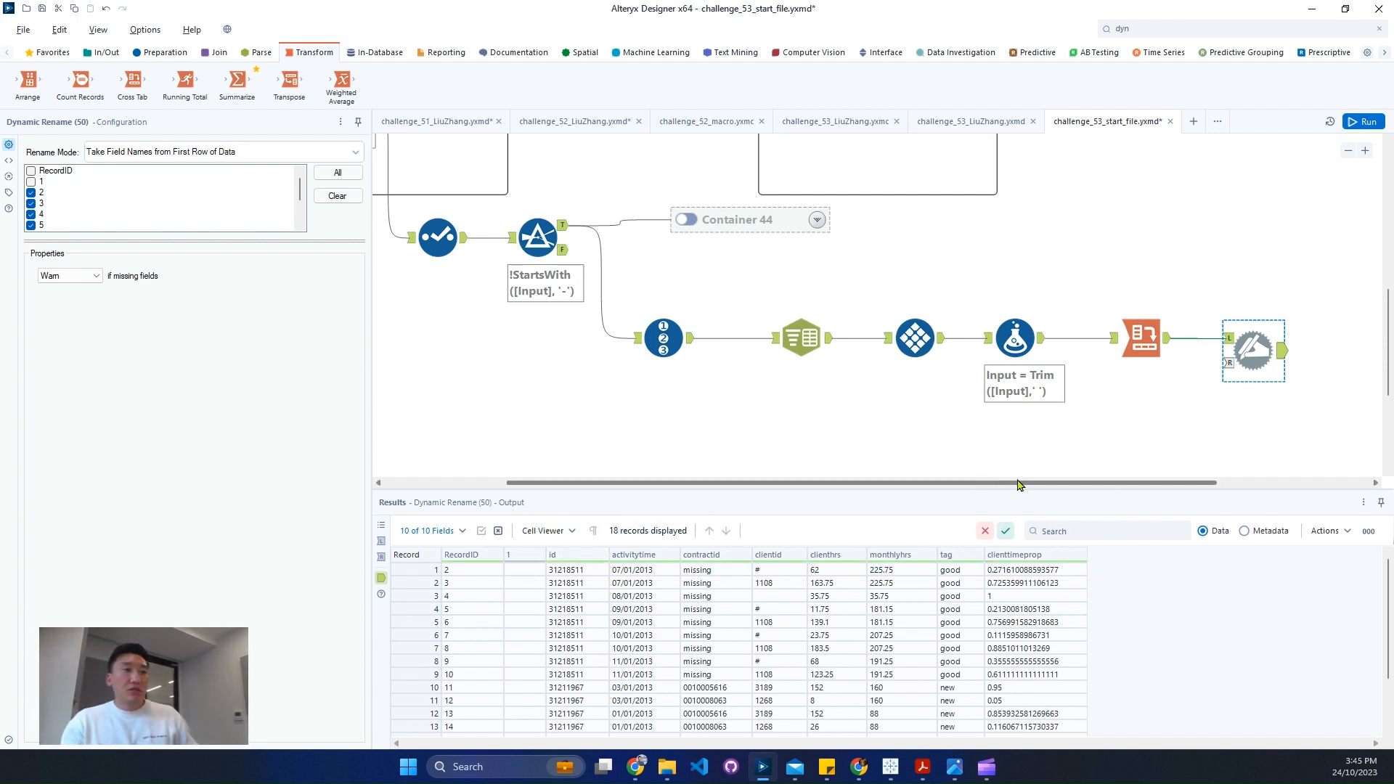
# Add a Select tool after Dynamic Rename and deselect the RecordID and 1 fields.
pyautogui.moveTo(1016, 483); pyautogui.dragTo(1123, 457)
pyautogui.click(1176, 28)
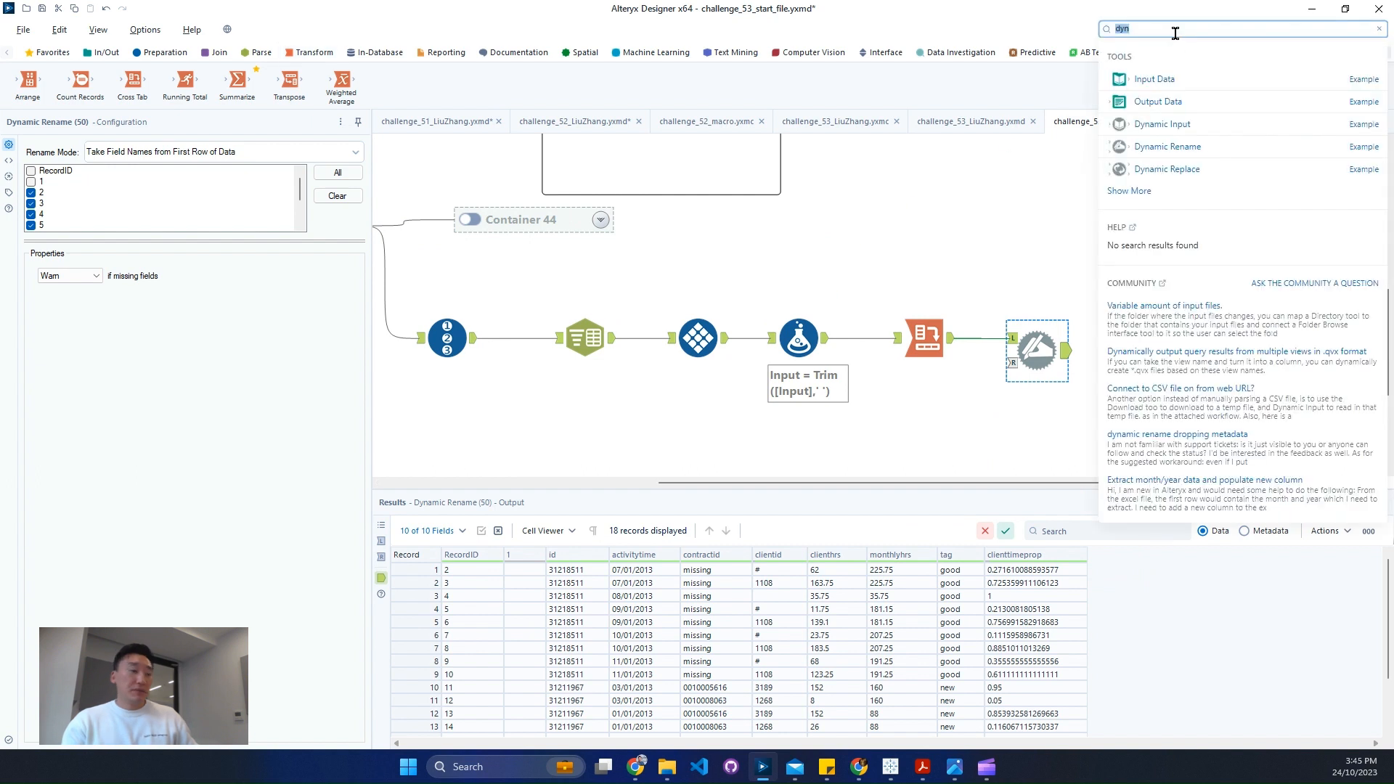
pyautogui.write('sel')
pyautogui.moveTo(1196, 113); pyautogui.dragTo(1137, 351)
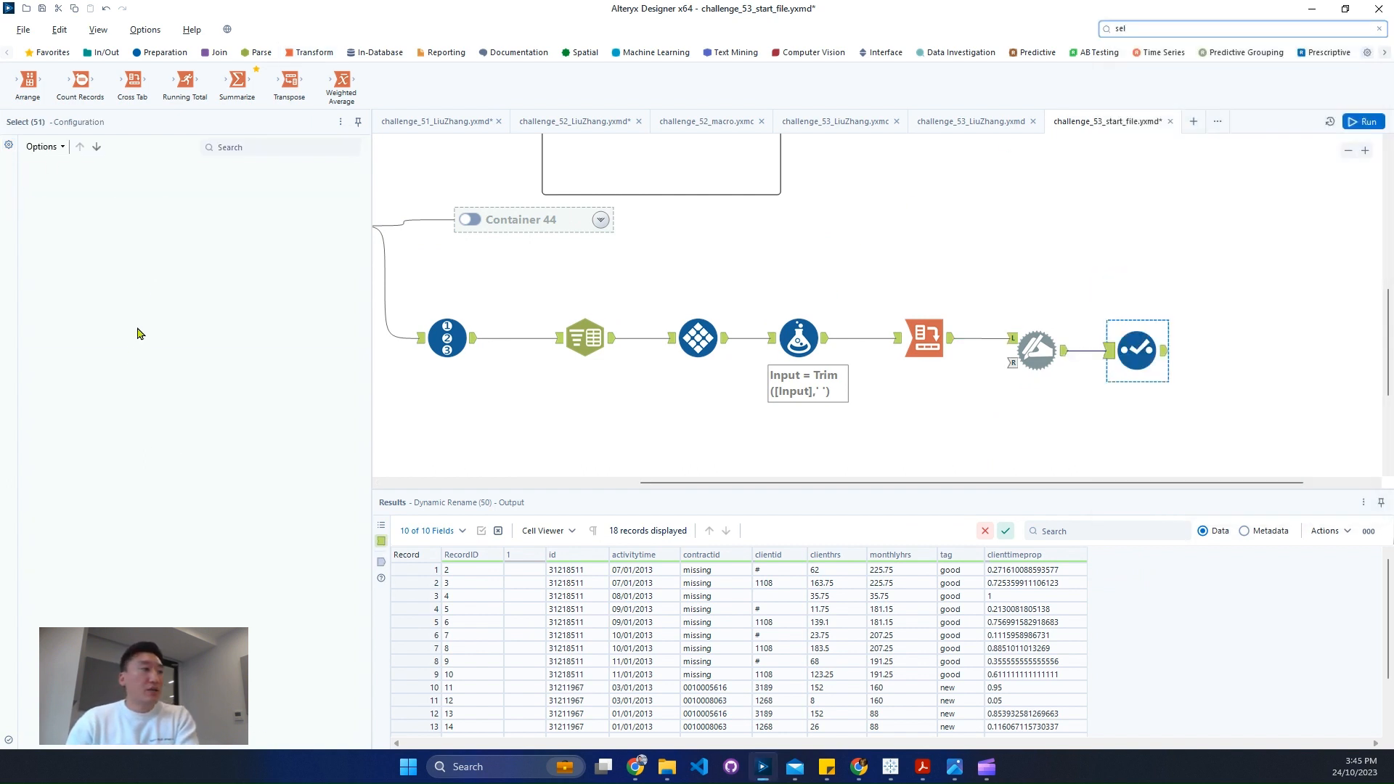
pyautogui.click(51, 199)
pyautogui.click(51, 199)
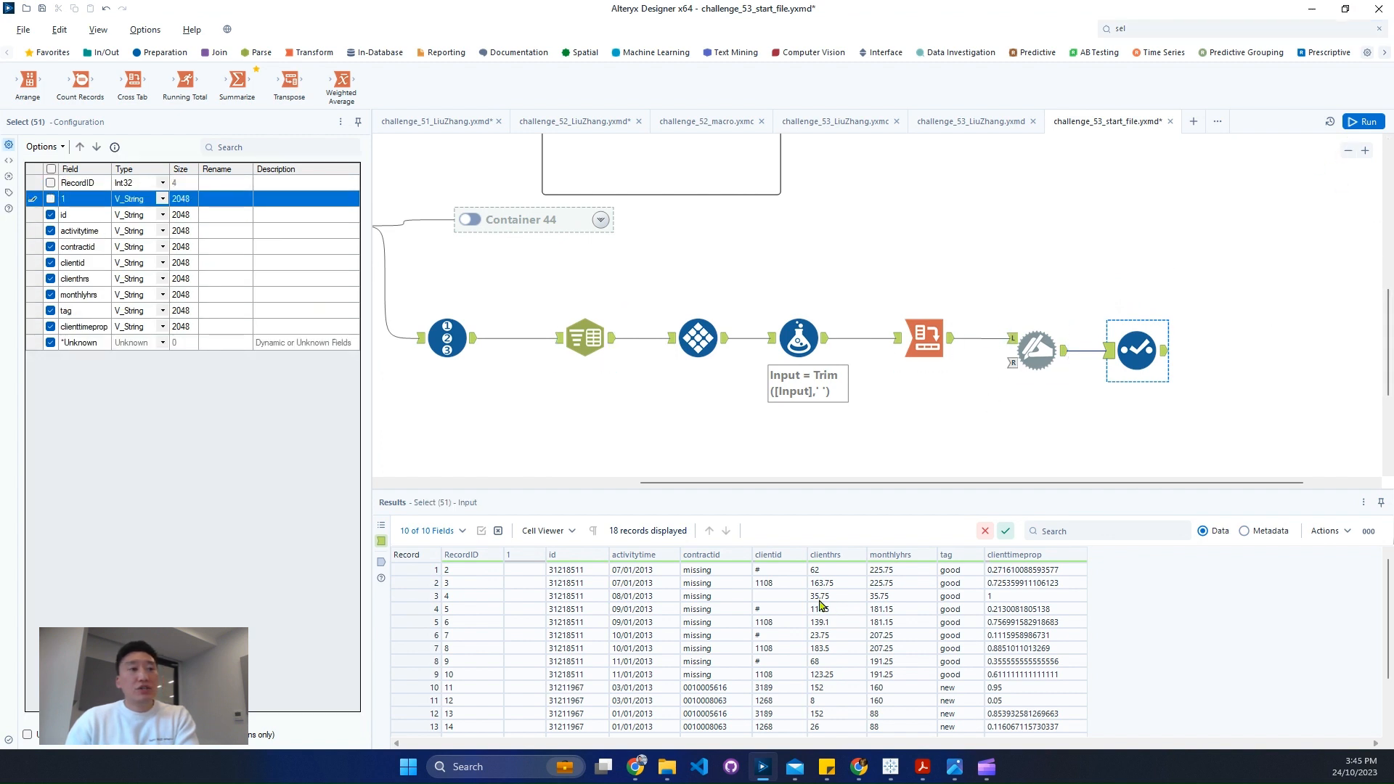
# Run the workflow and enlarge the results area to review all records of the Select output.
pyautogui.moveTo(774, 570); pyautogui.dragTo(776, 648)
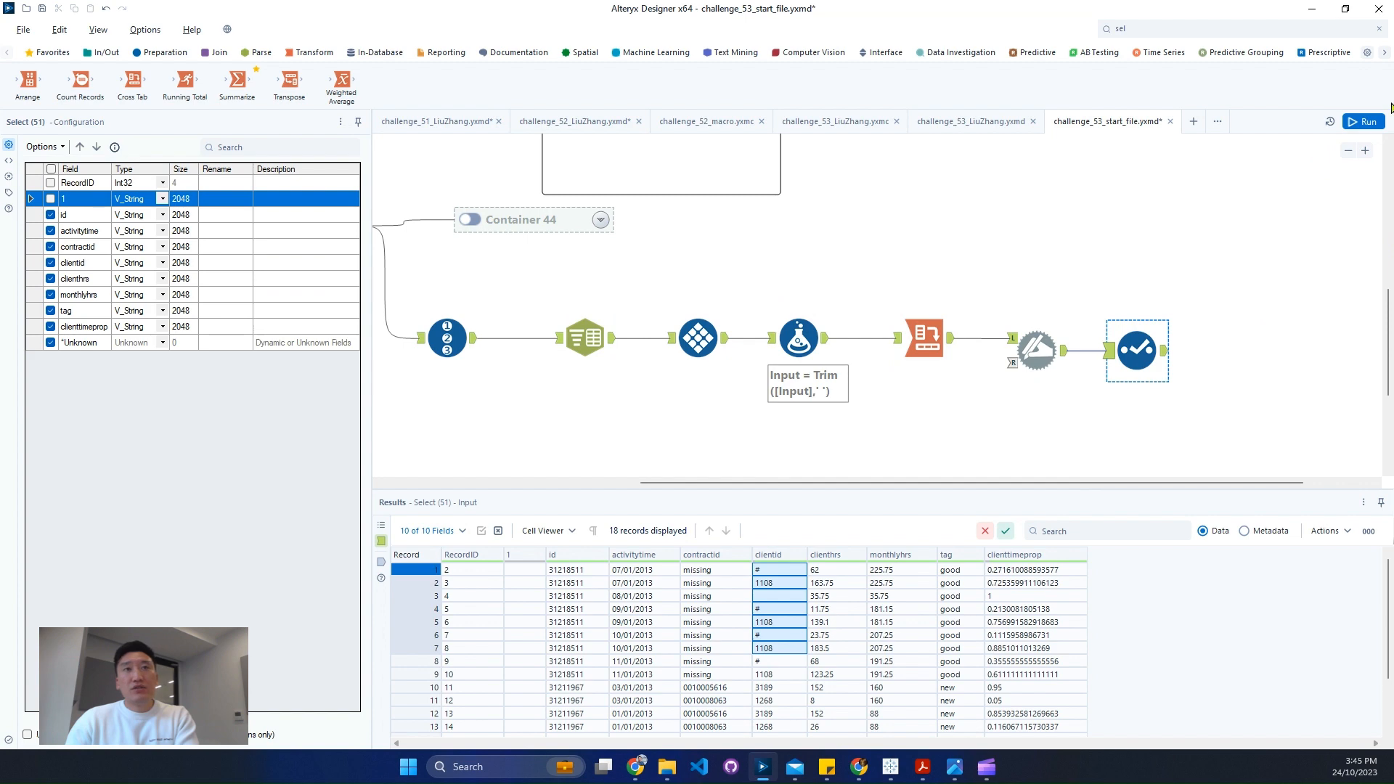
pyautogui.click(1364, 122)
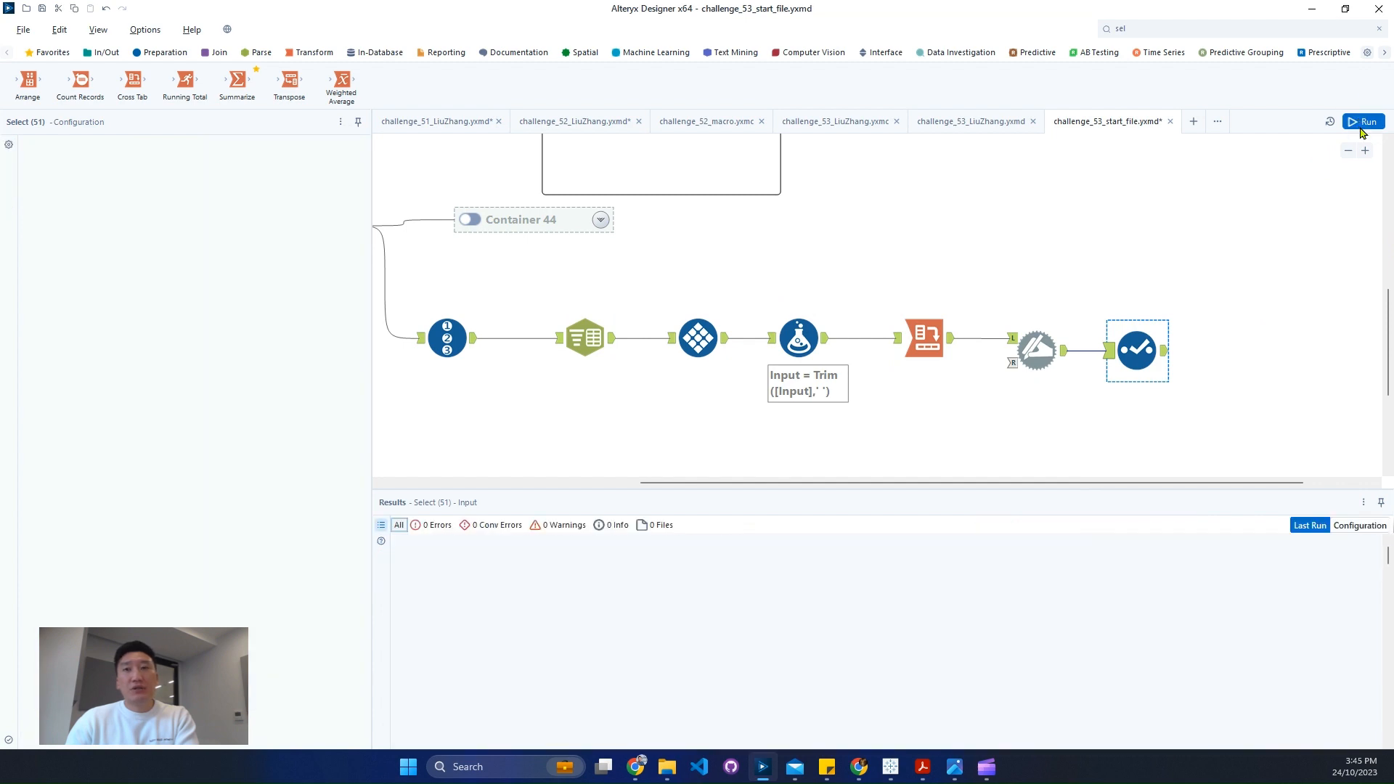
pyautogui.click(1161, 355)
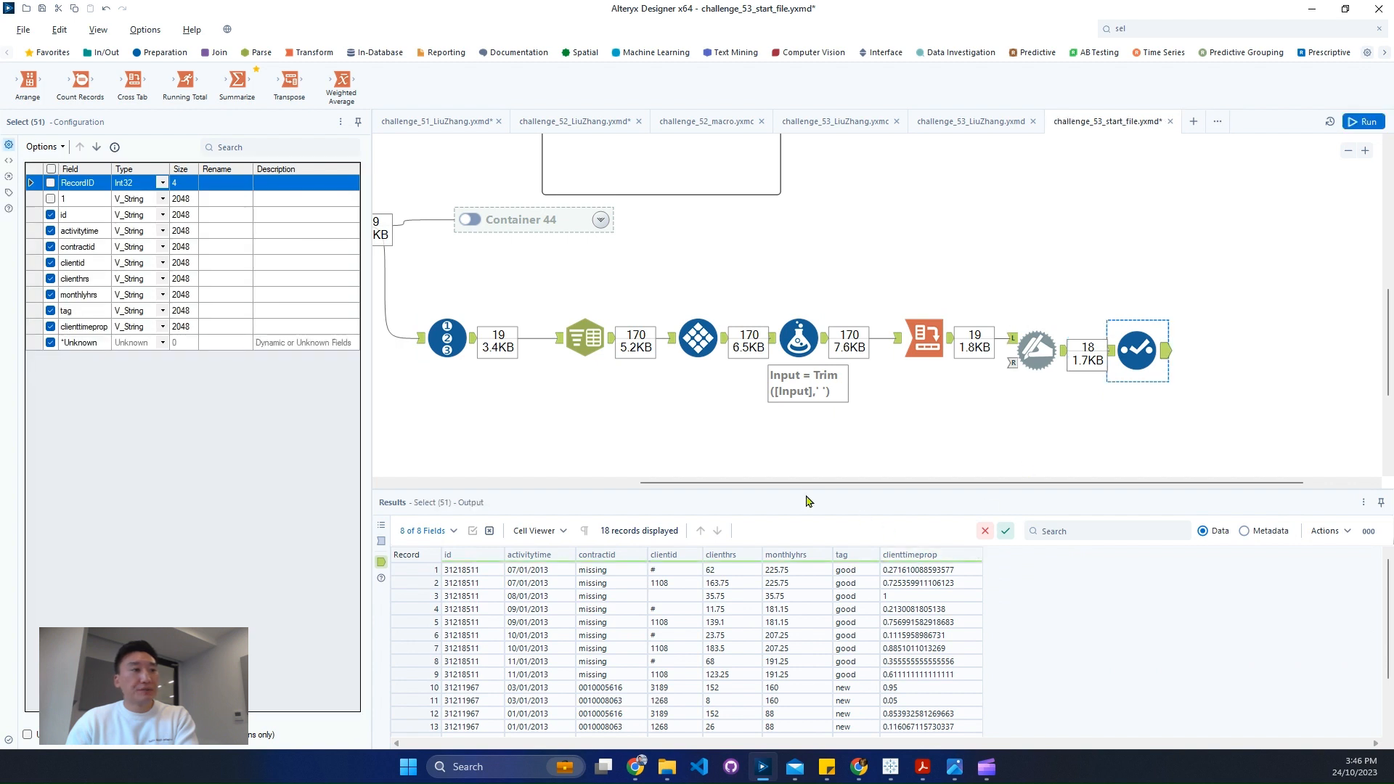
pyautogui.scroll(3, 801, 462)
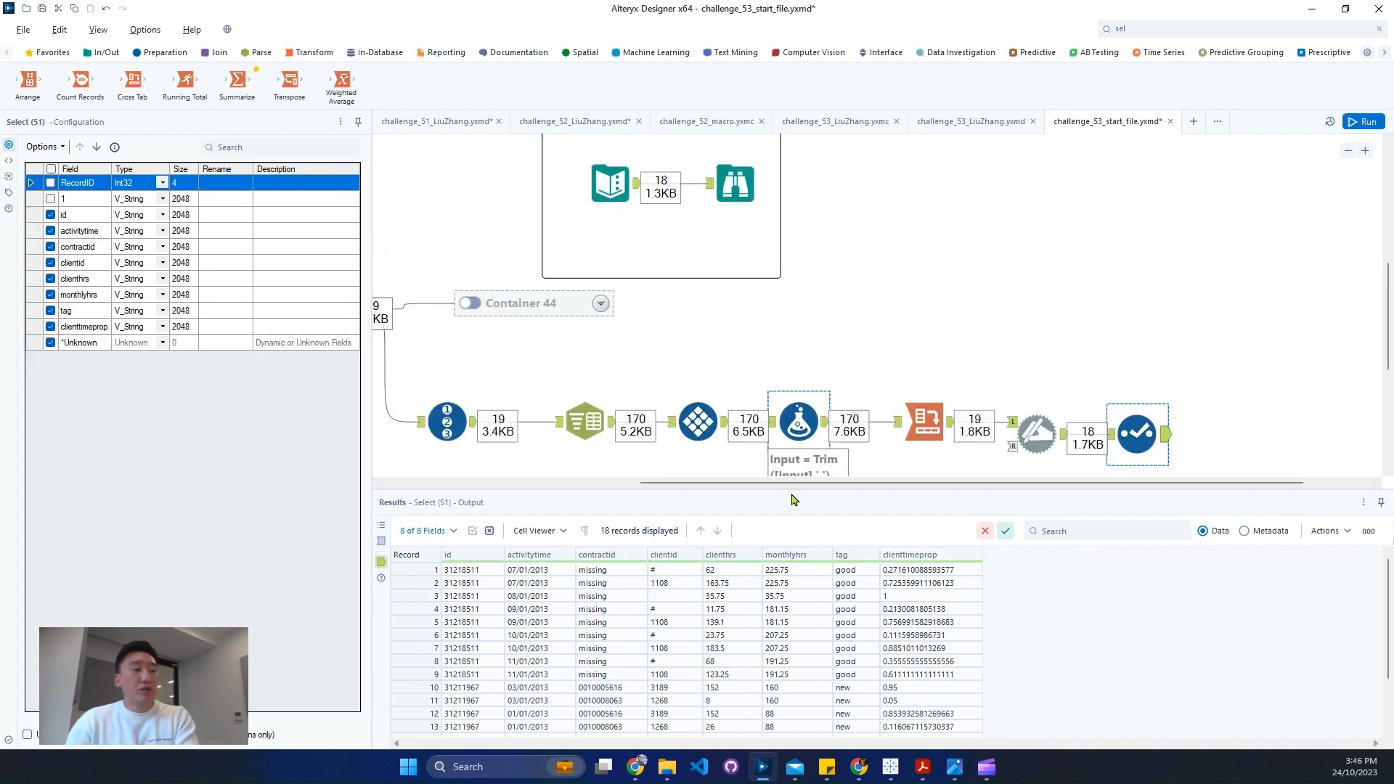
pyautogui.moveTo(793, 483); pyautogui.dragTo(811, 398)
pyautogui.scroll(-6, 877, 392)
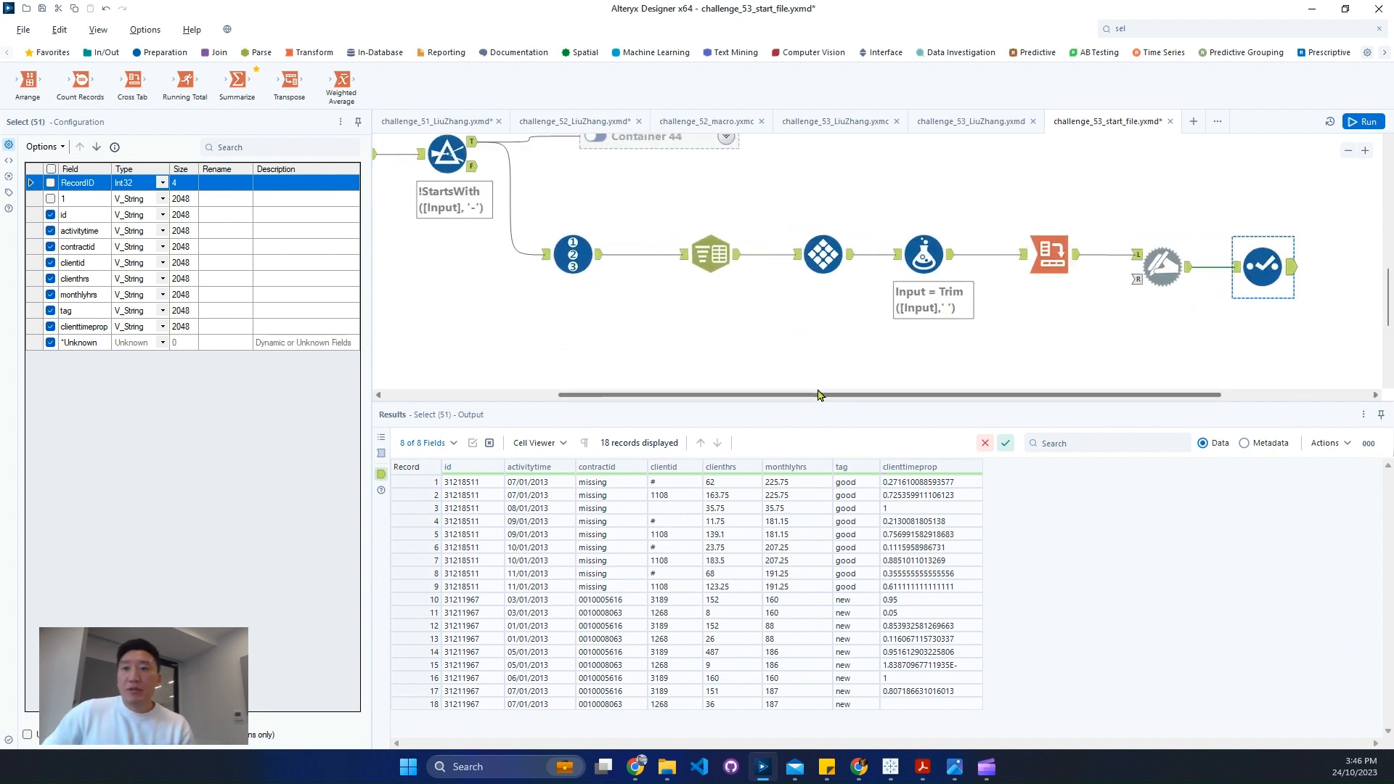